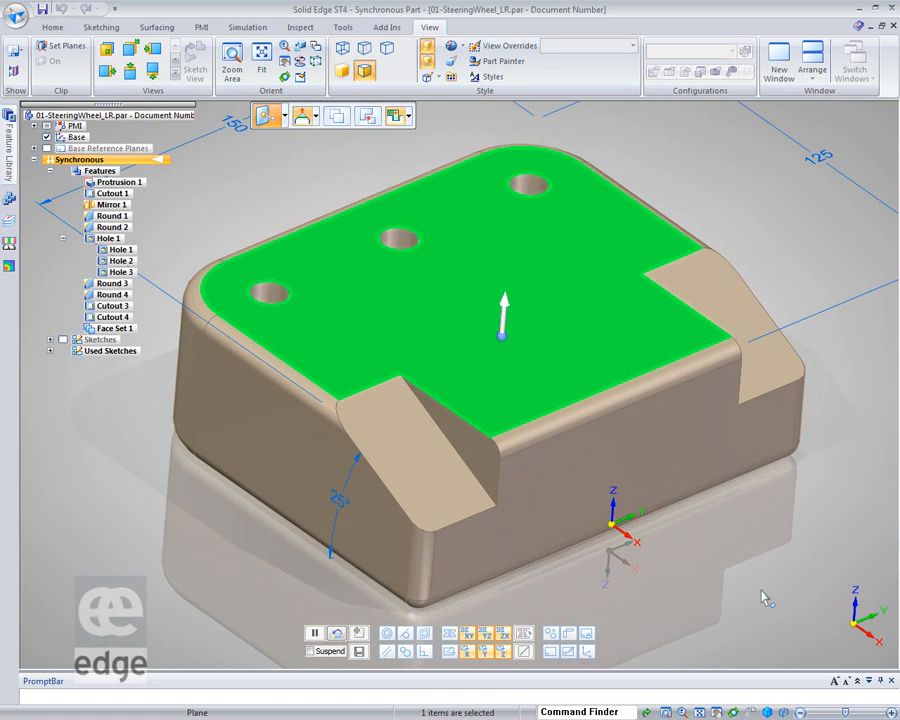
middle_click_drag(761, 585, 761, 590, "shift")
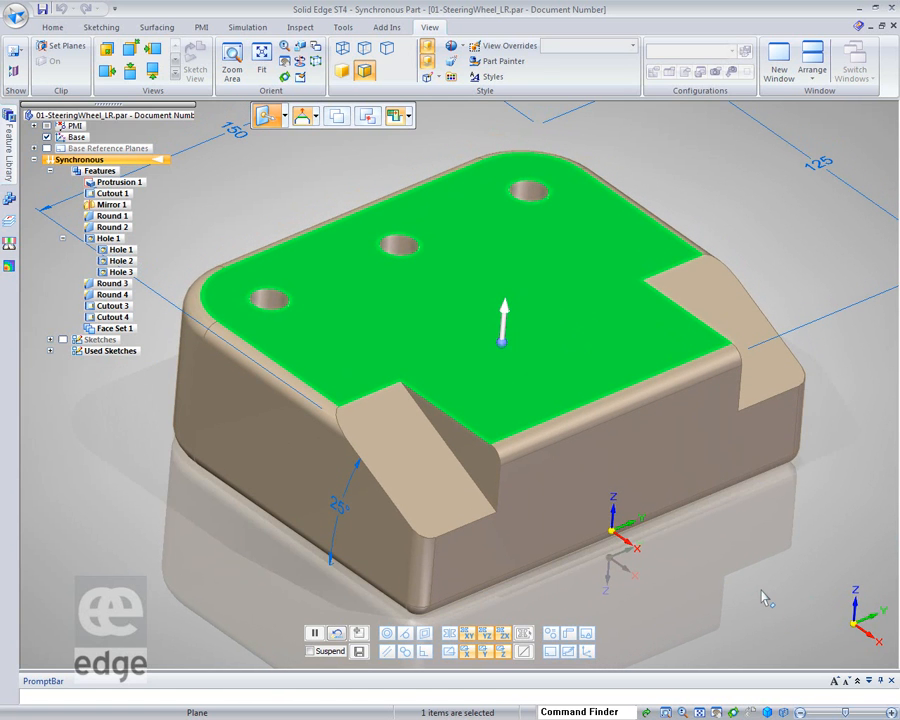
middle_click_drag(765, 598, 673, 434)
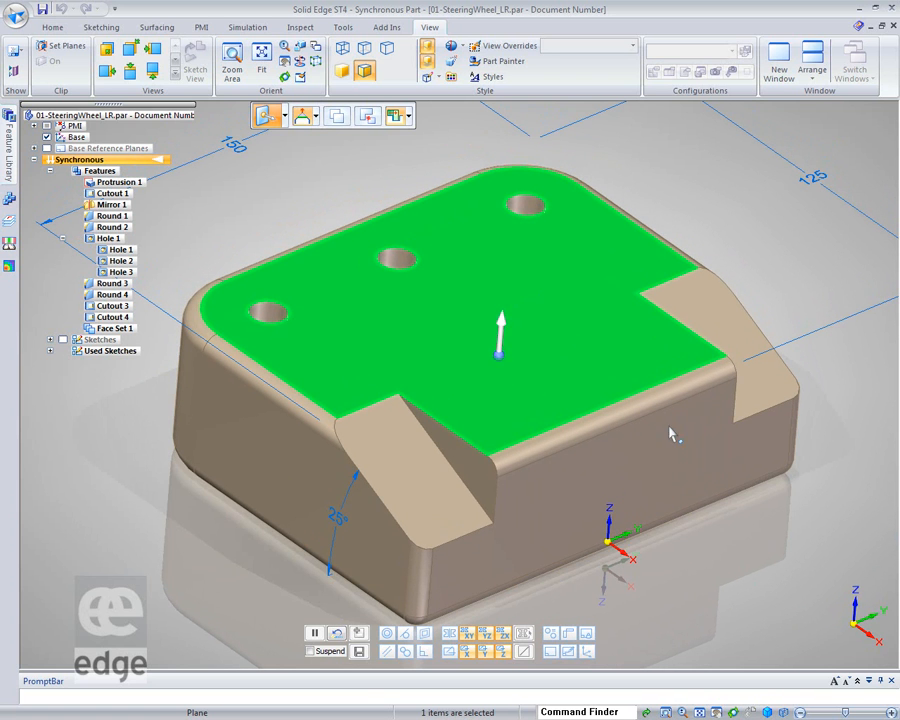
left_click(501, 340)
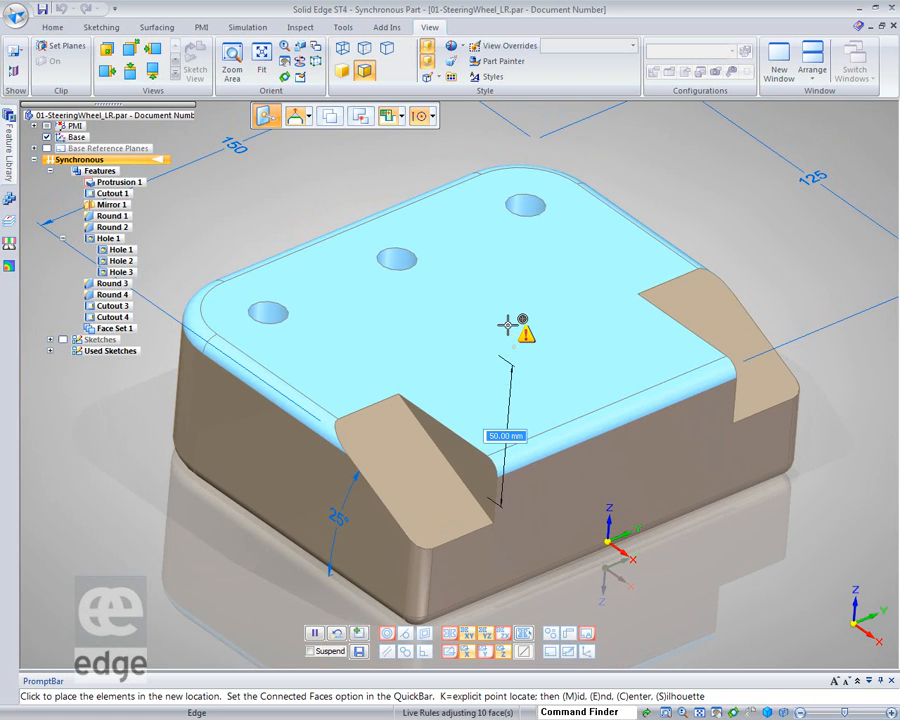
key("Escape")
Move the selected top face of the part downward by 12 mm using the steering wheel
left_click(503, 350)
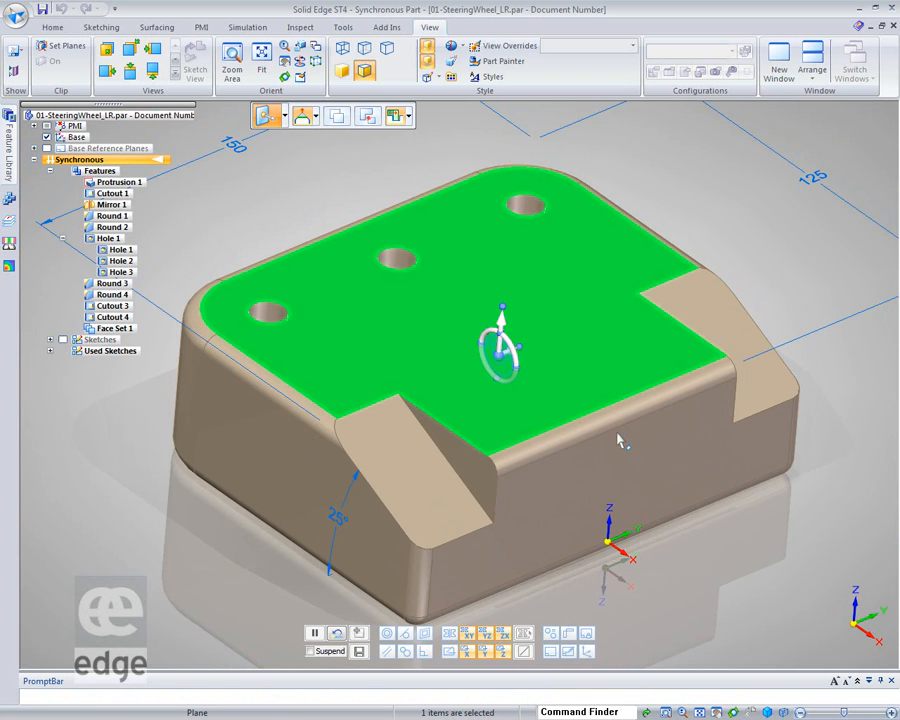
left_click(510, 319)
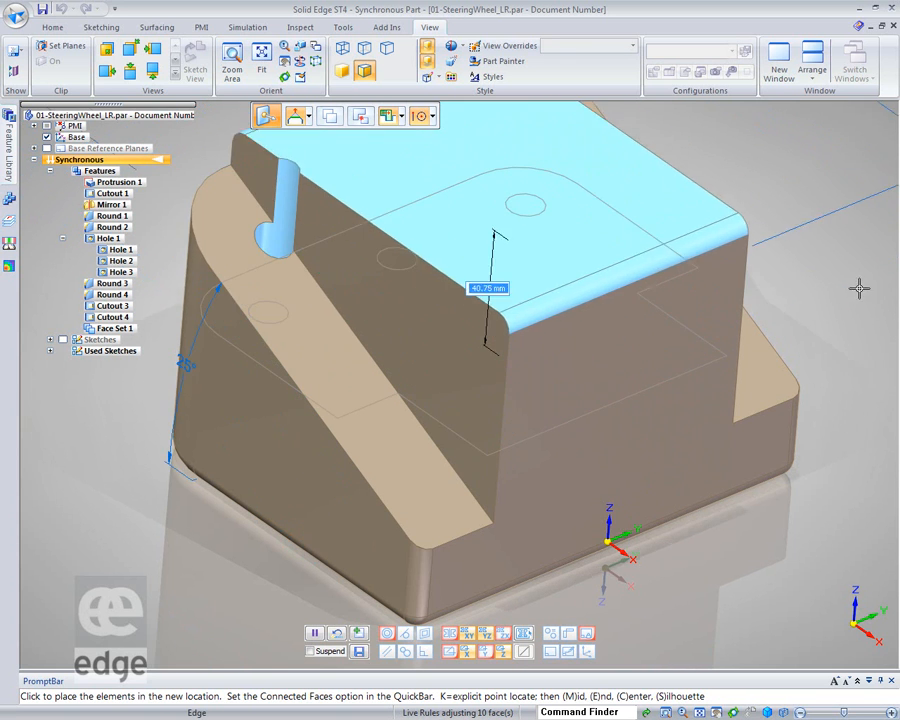
middle_click_drag(868, 326, 830, 358)
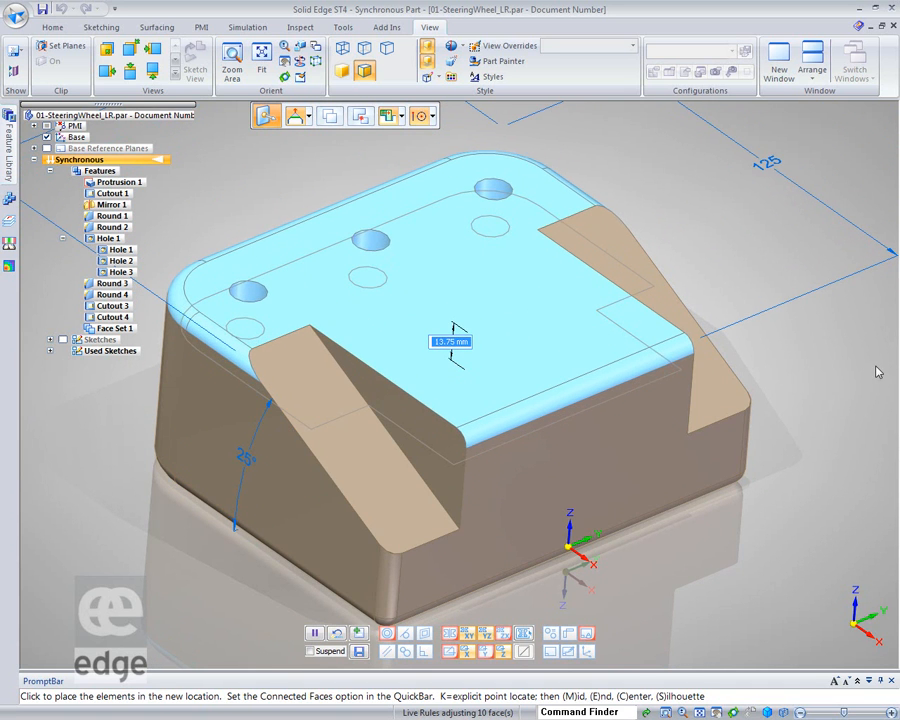
type("1")
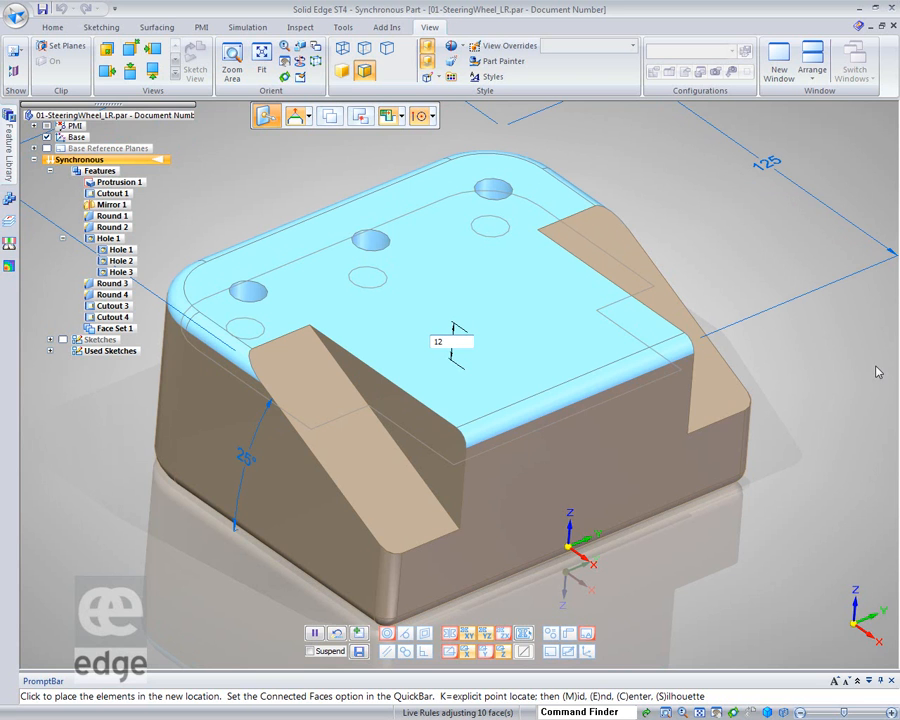
type("2")
key("Return")
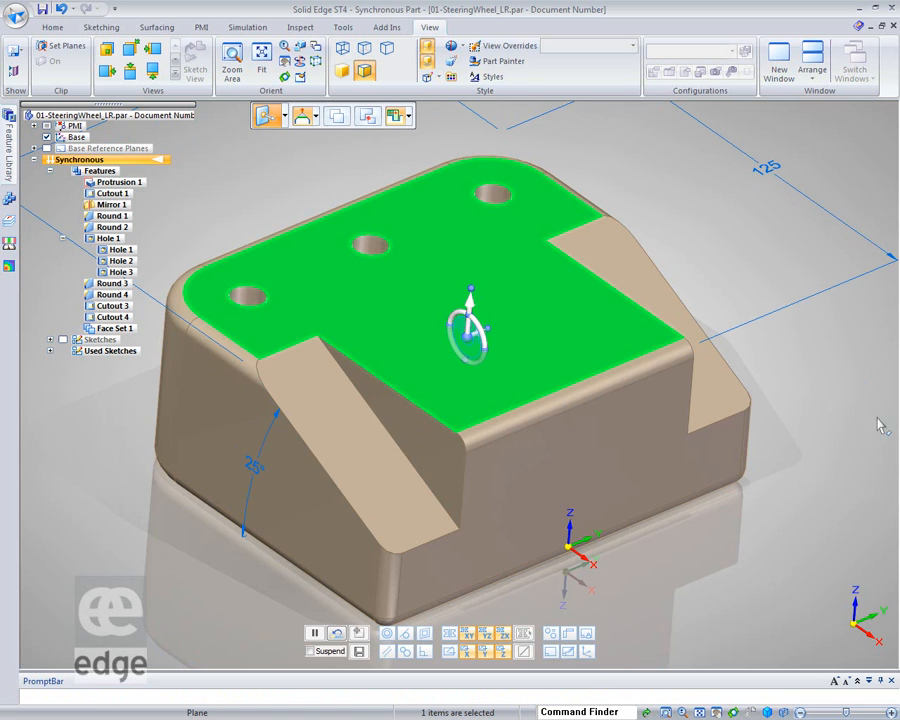
left_click(872, 490)
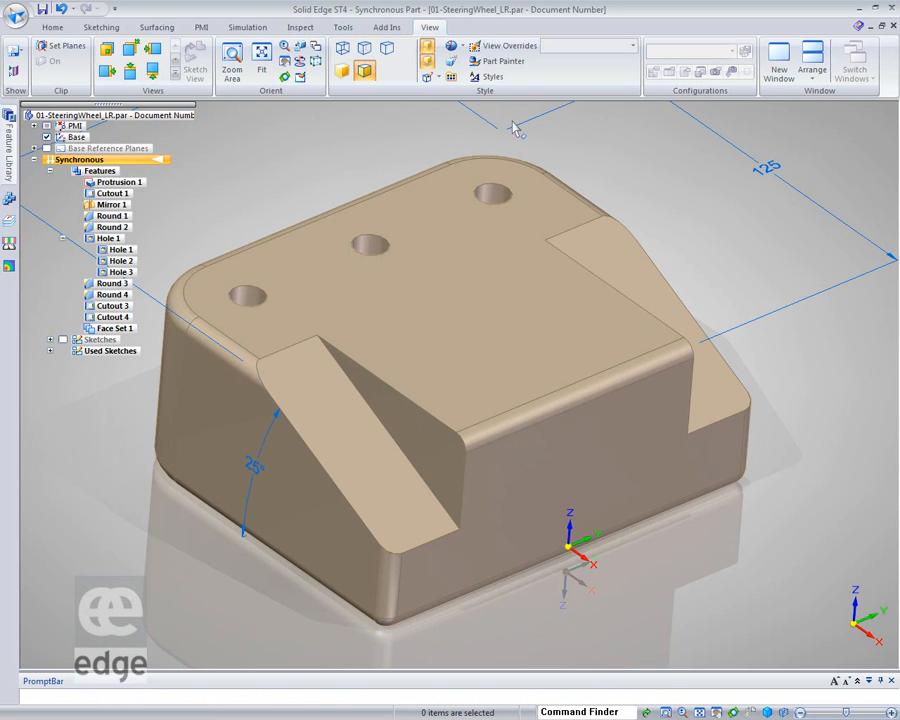
Add a Smart Dimension for the part's overall height between the top face and the base
left_click(54, 28)
left_click(383, 60)
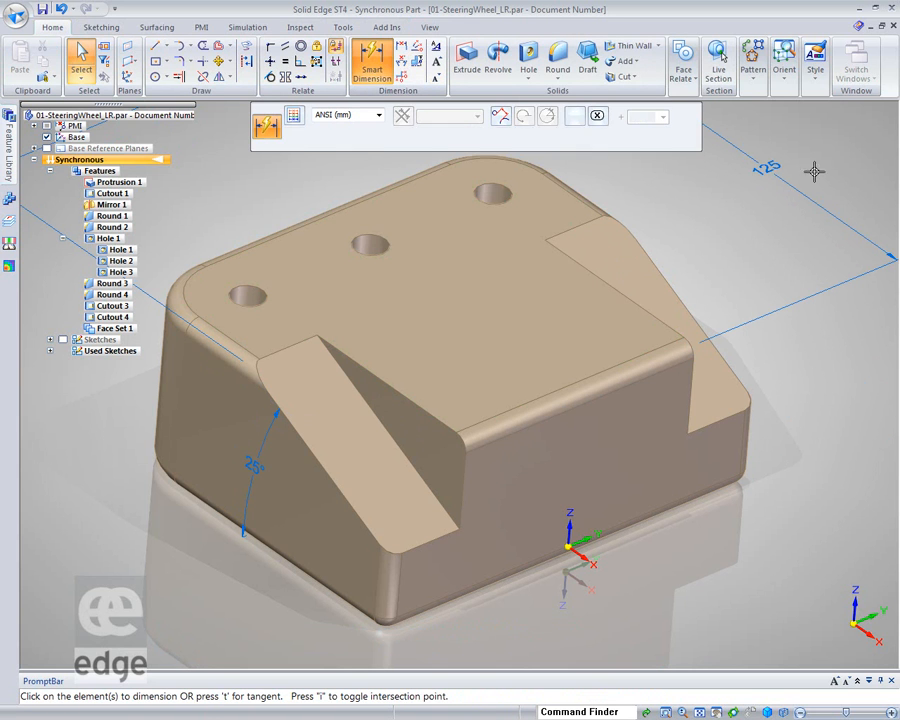
left_click(678, 347)
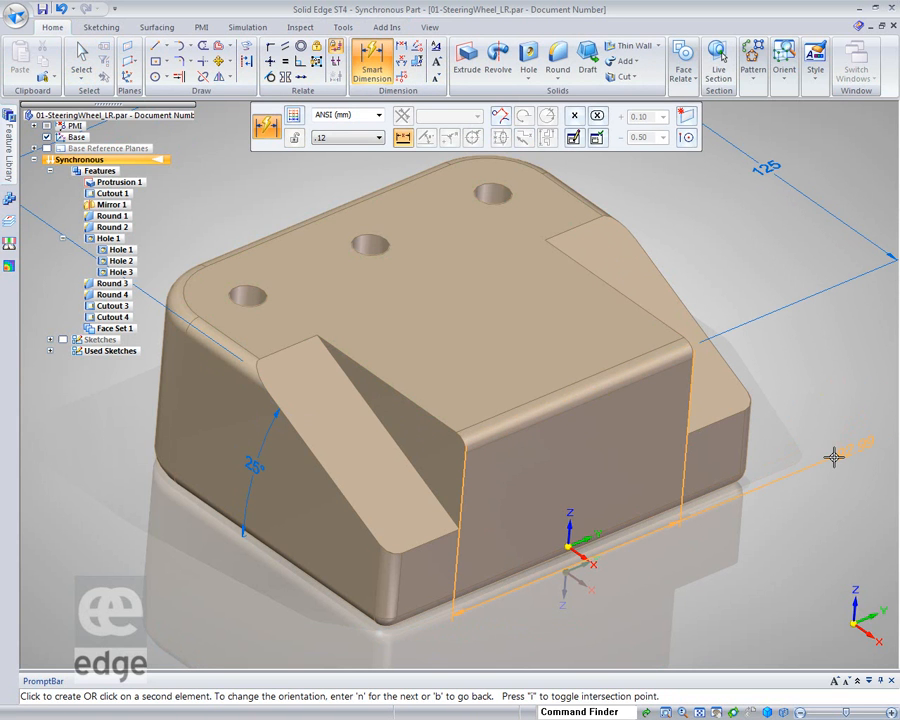
middle_click_drag(828, 452, 829, 452)
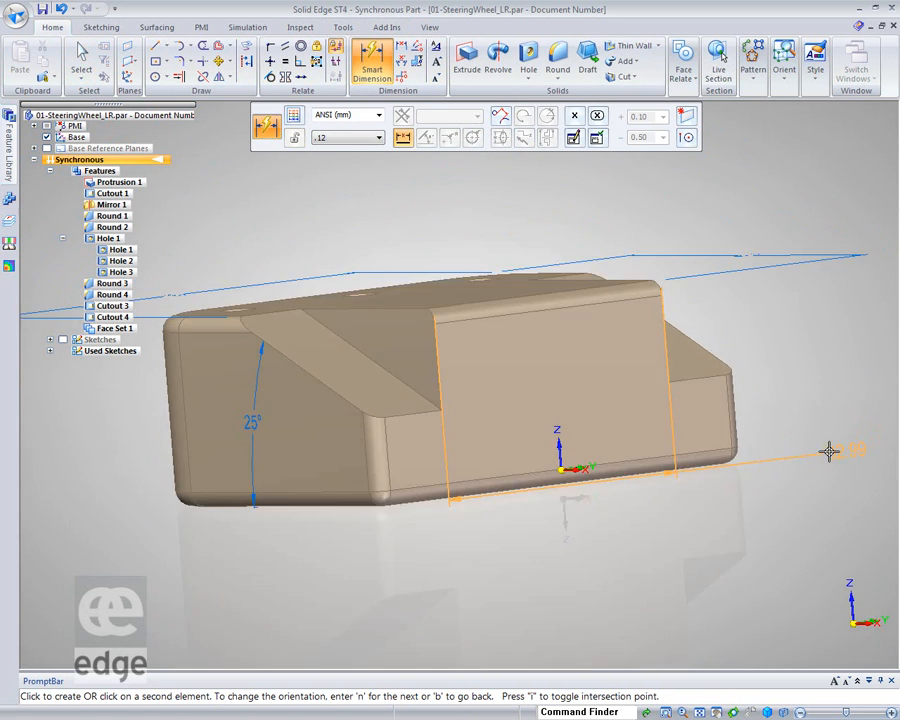
left_click(733, 450)
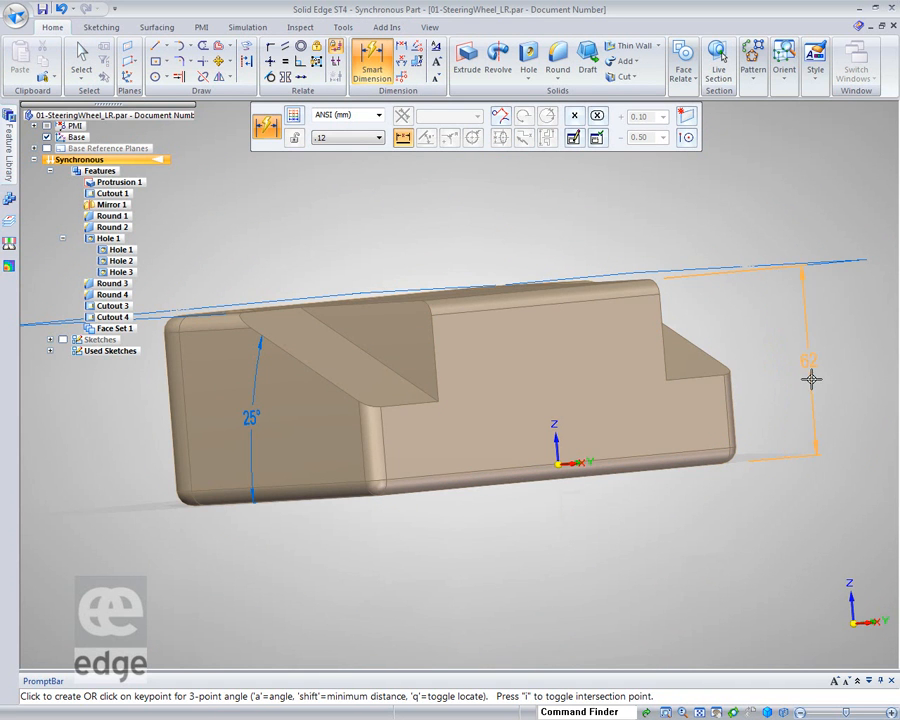
middle_click_drag(822, 376, 849, 404)
left_click(854, 393)
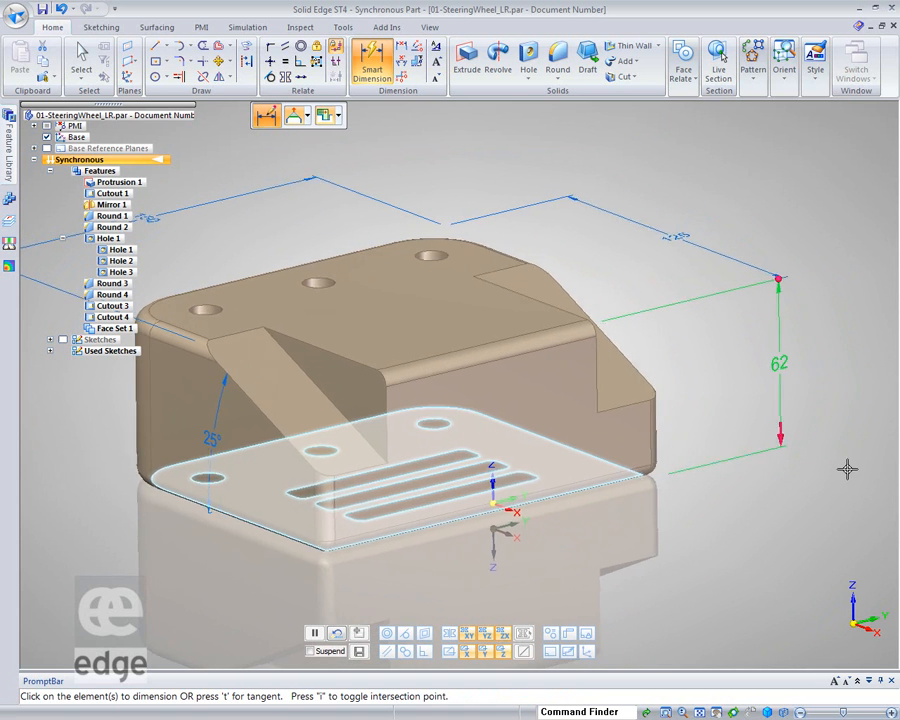
Set the part's height dimension to 66 mm
left_click(782, 400)
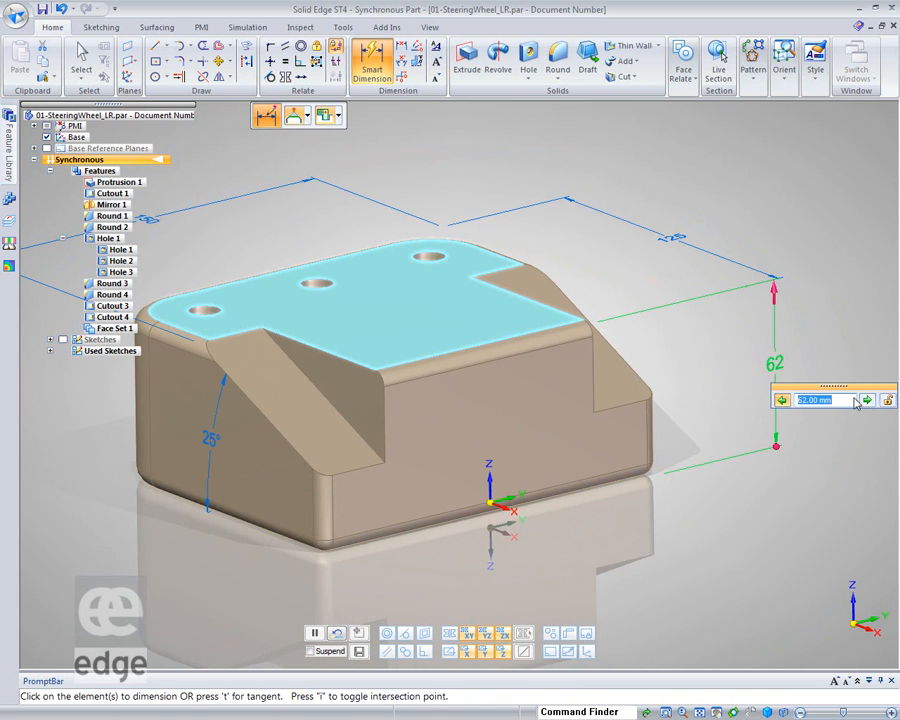
scroll(822, 404, "up", 10)
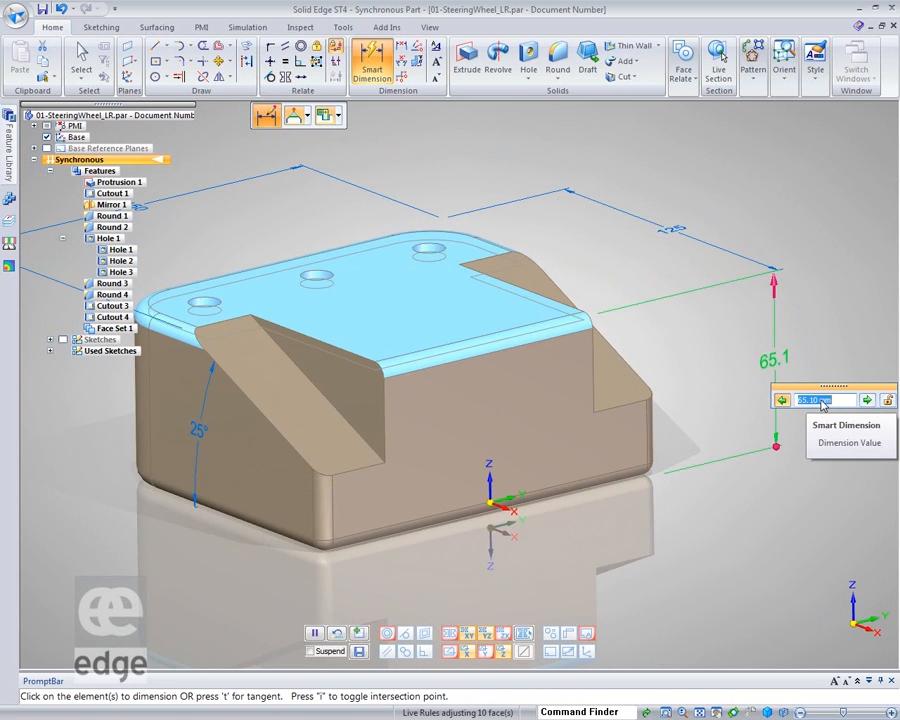
scroll(822, 405, "down", 1)
scroll(822, 405, "up", 1)
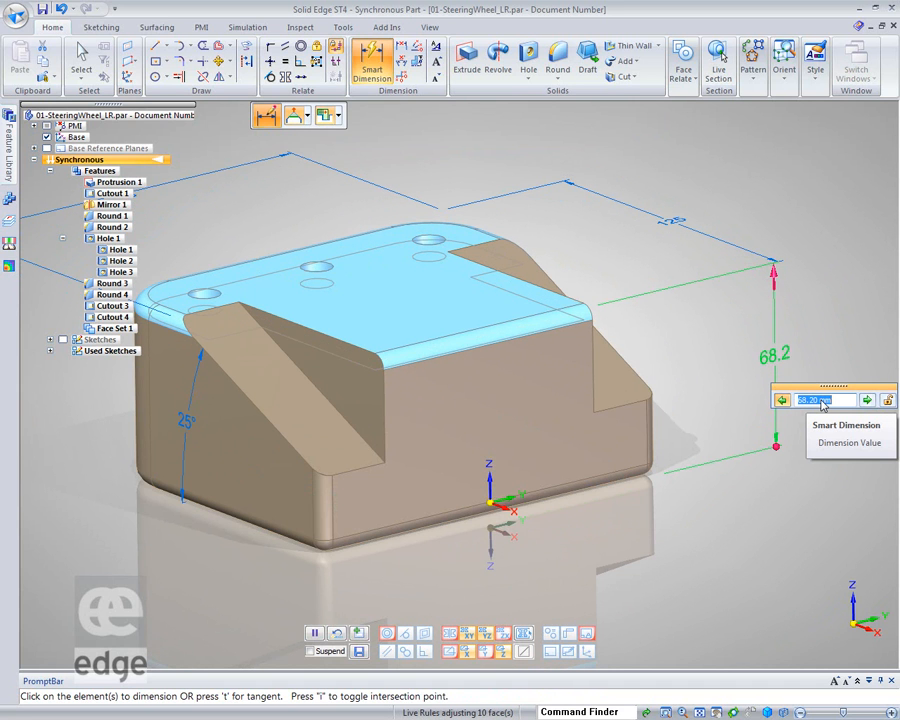
type("6")
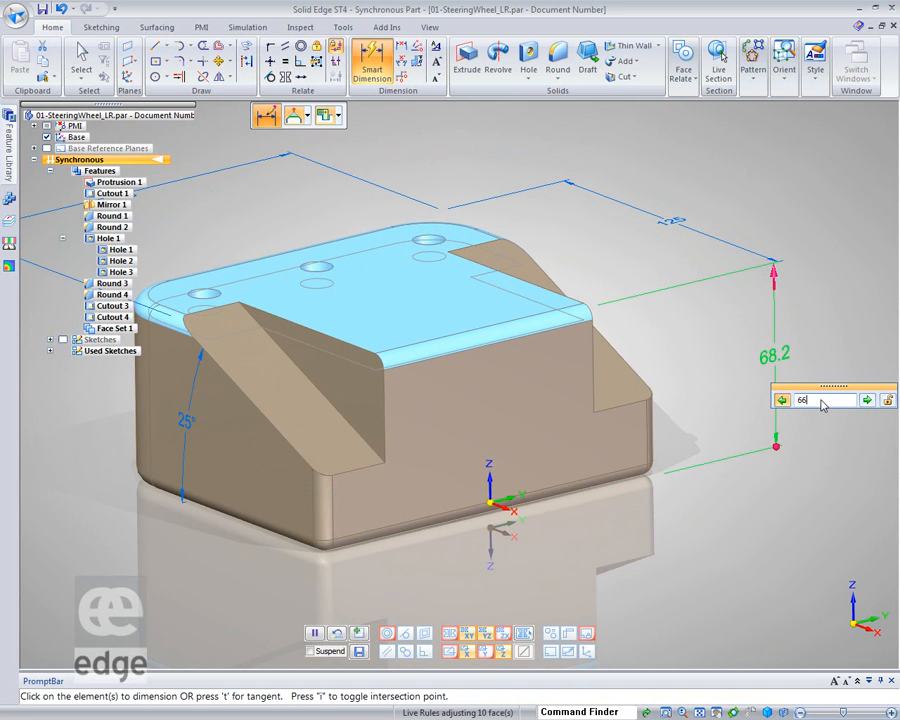
type("6")
key("Return")
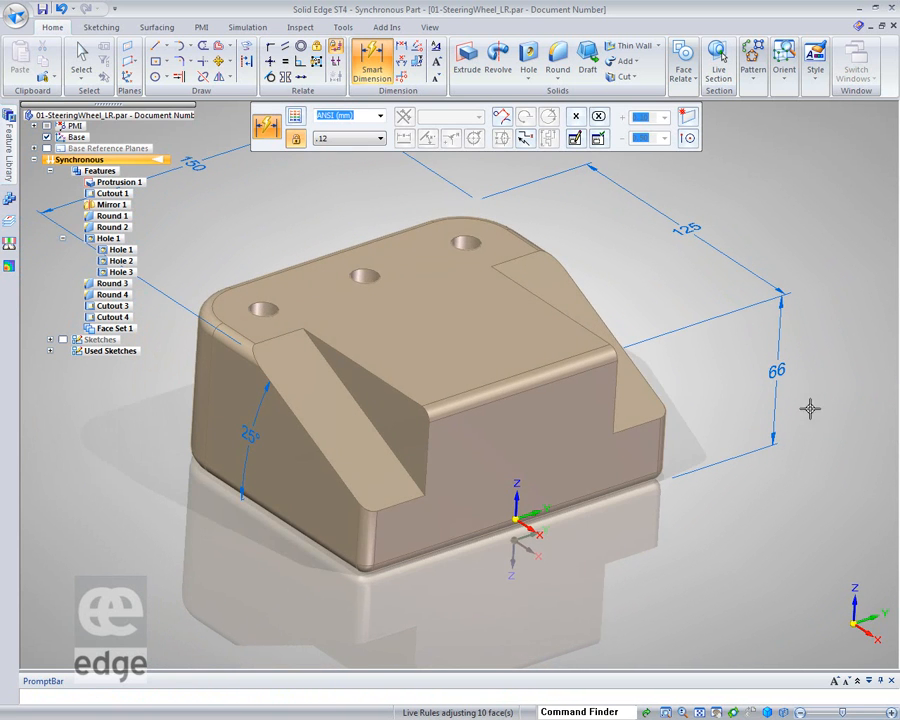
Move the front stepped face outward by 20 mm using the steering wheel
middle_click_drag(832, 593, 755, 613)
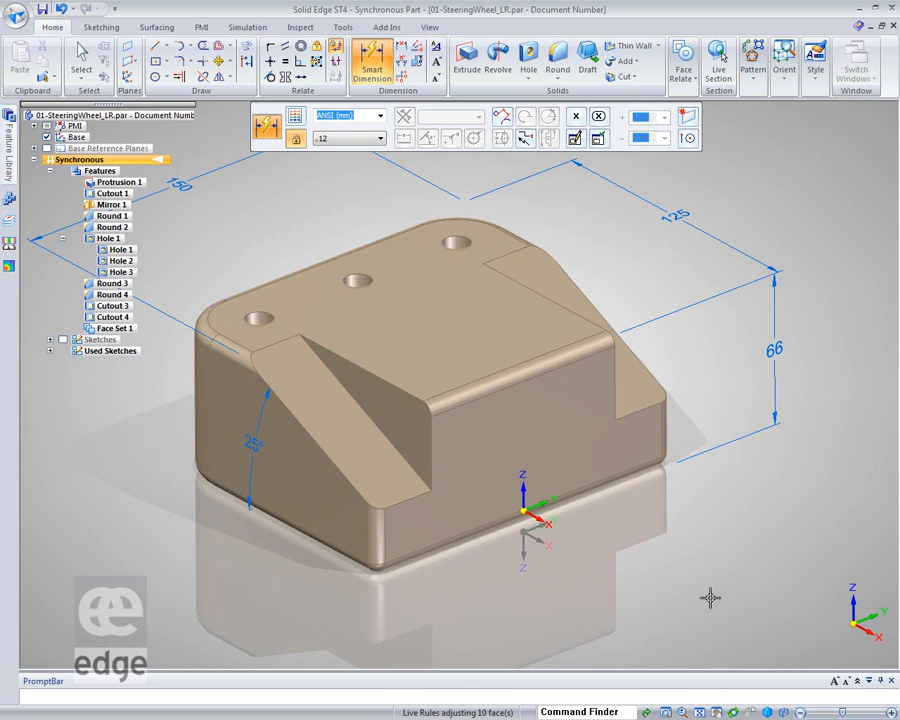
scroll(703, 597, "down", 1)
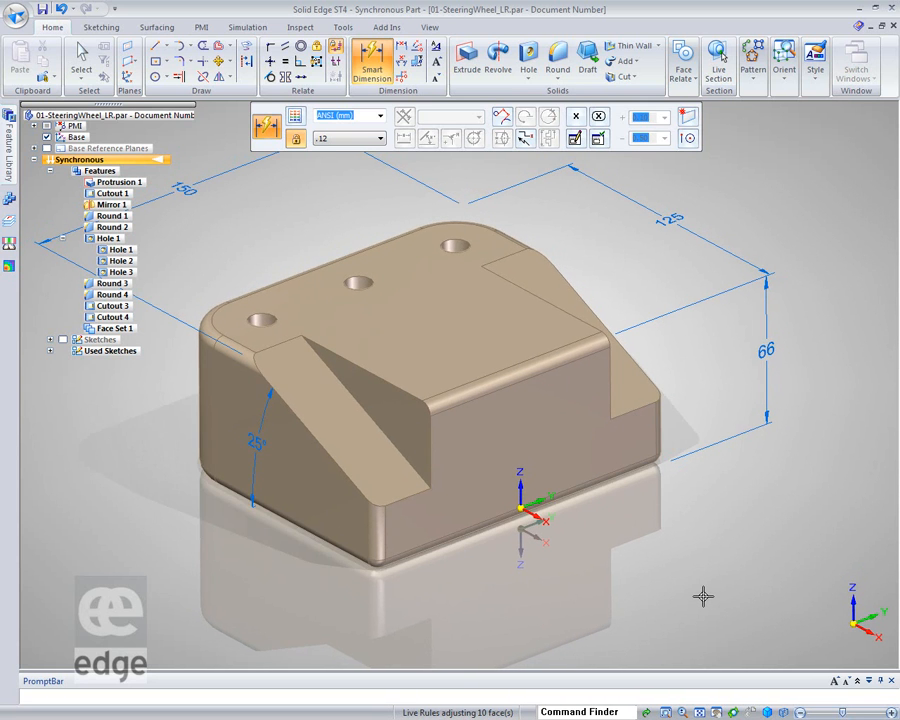
left_click(82, 55)
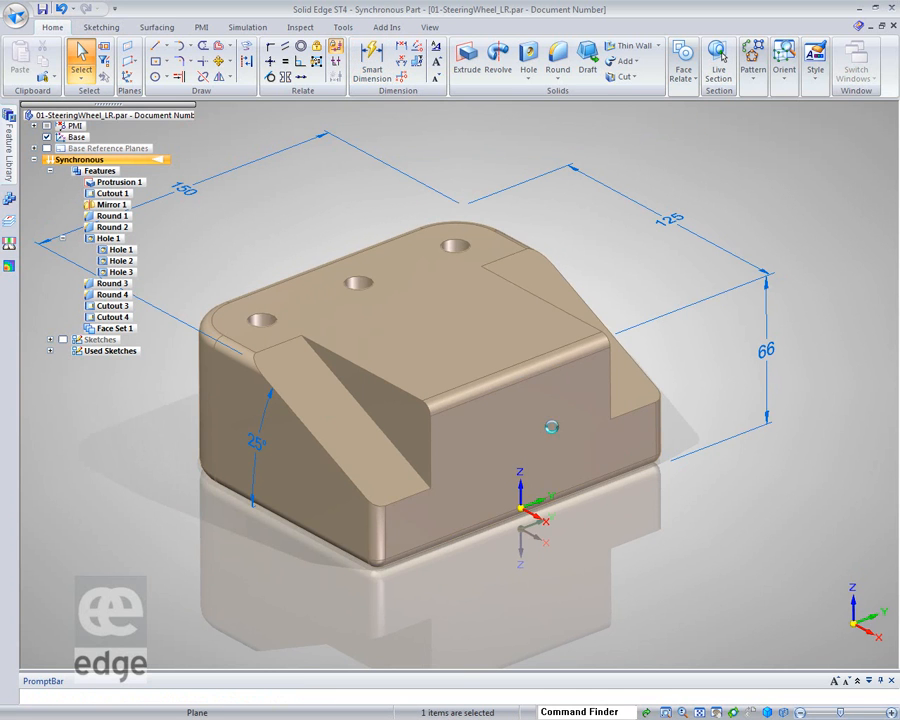
left_click(551, 428)
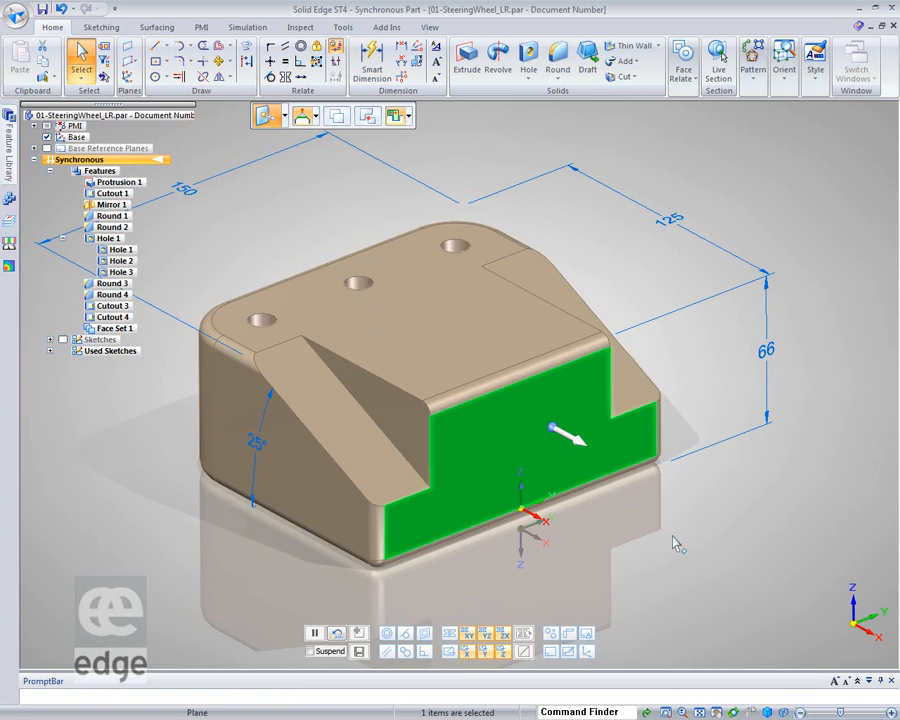
left_click(553, 428)
left_click(556, 432)
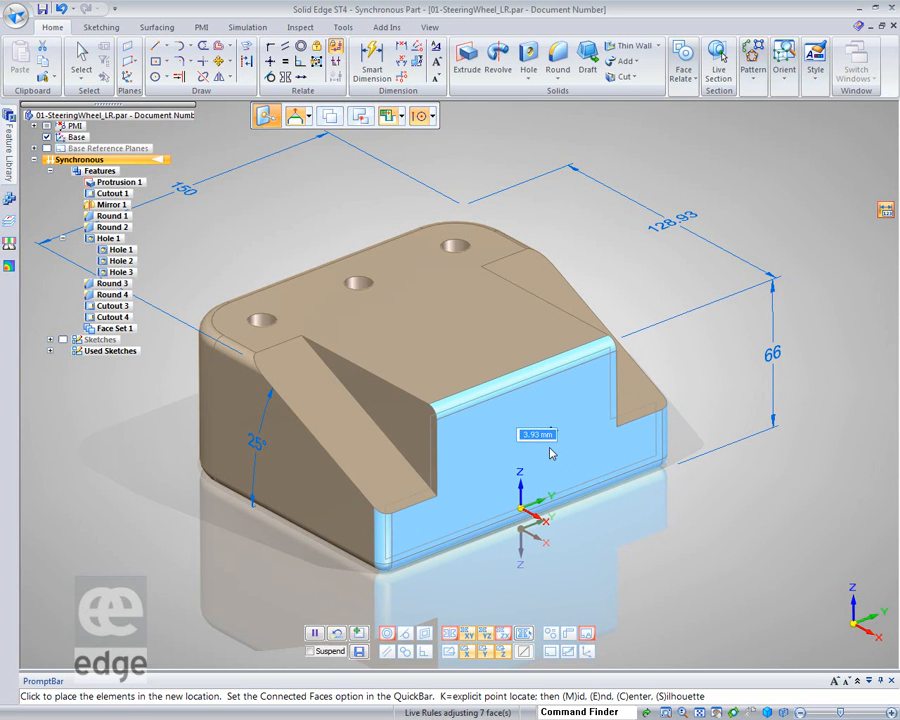
key("Escape")
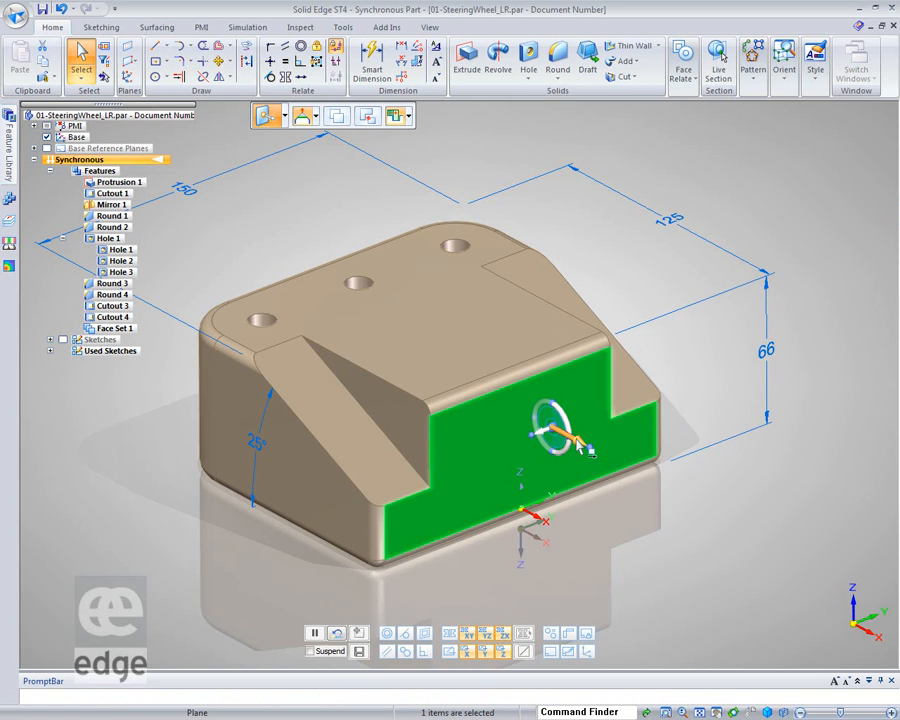
left_click(578, 442)
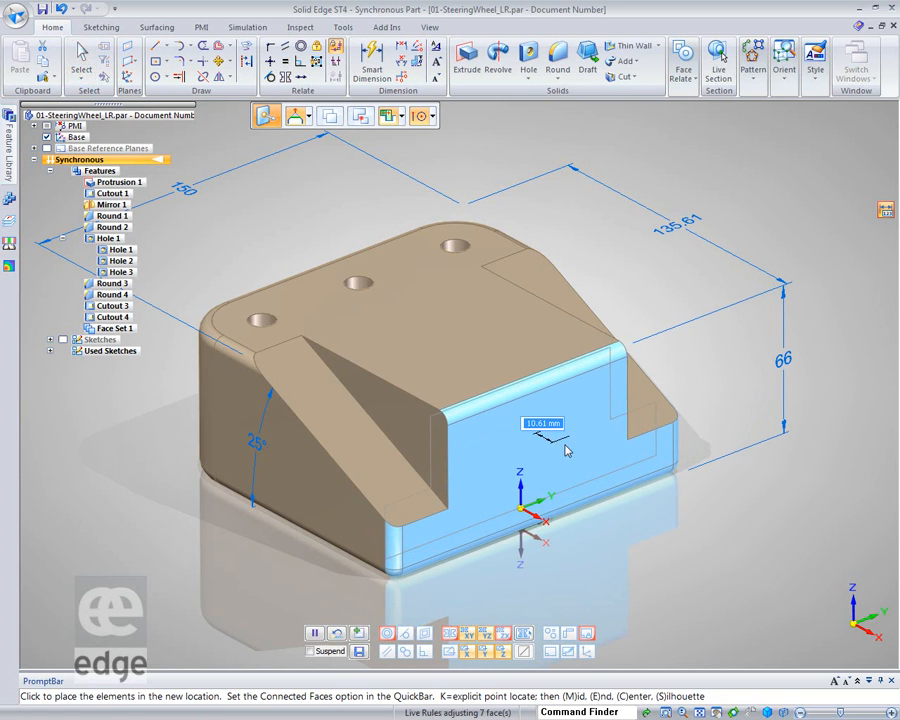
type("20")
key("Return")
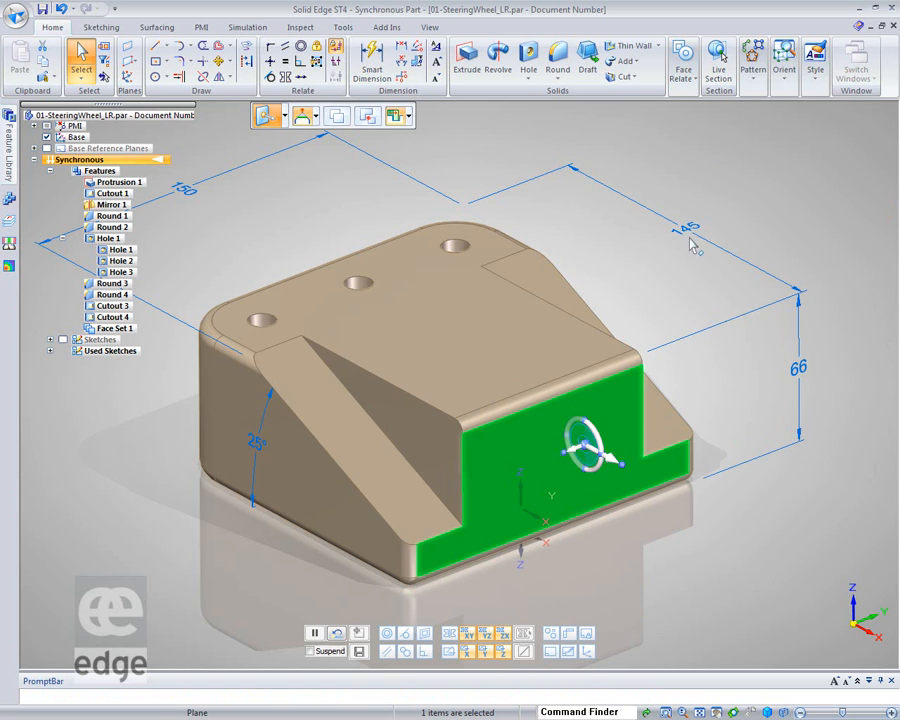
Try to rotate both sloped faces together with the steering wheel
left_click(772, 220)
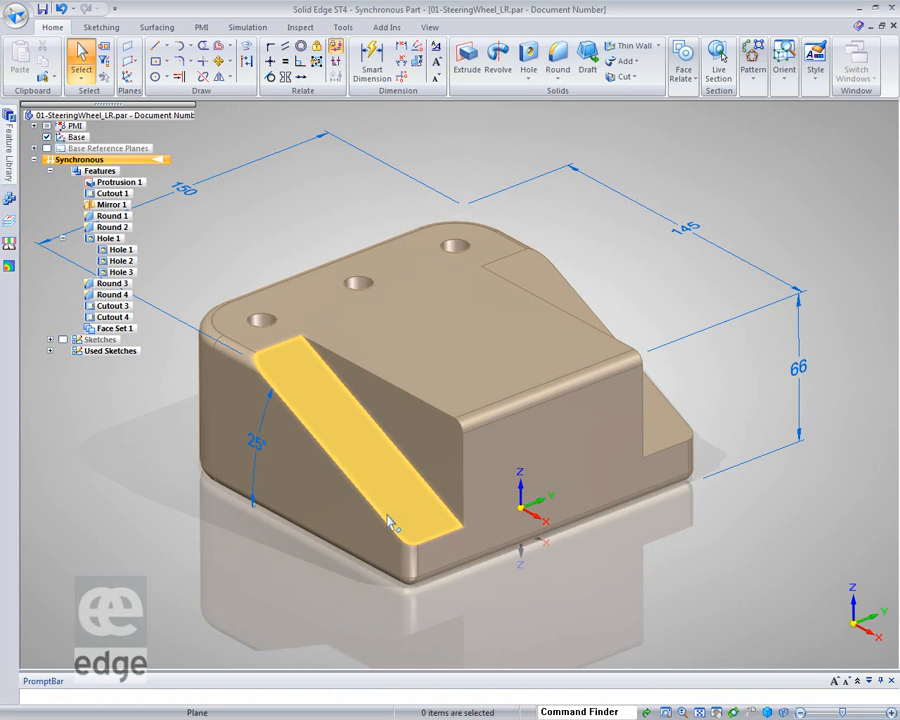
left_click(383, 476)
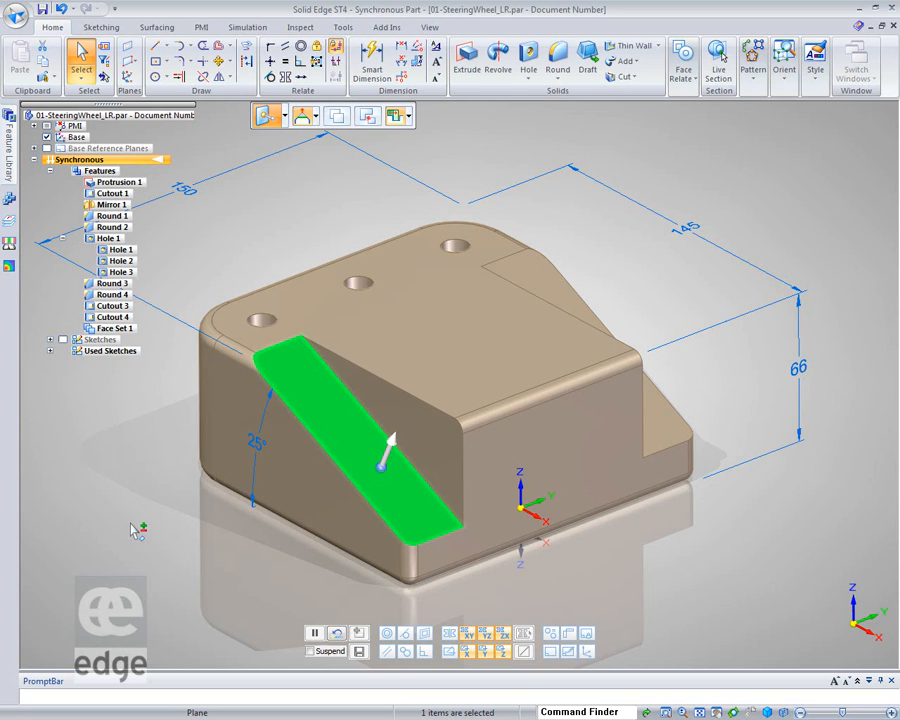
left_click(566, 296, "ctrl")
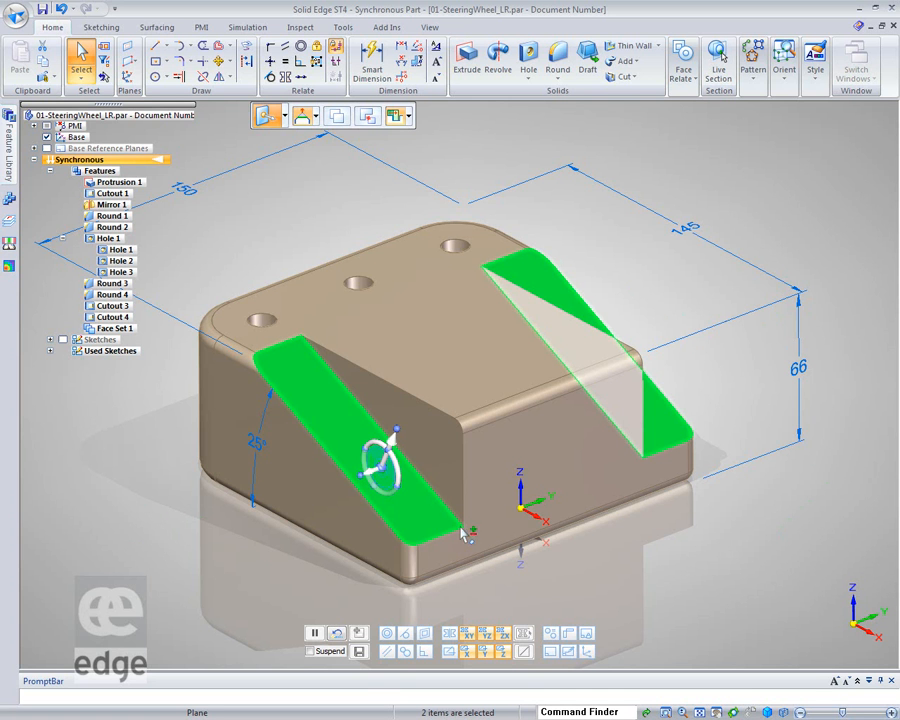
middle_click_drag(532, 600, 445, 473)
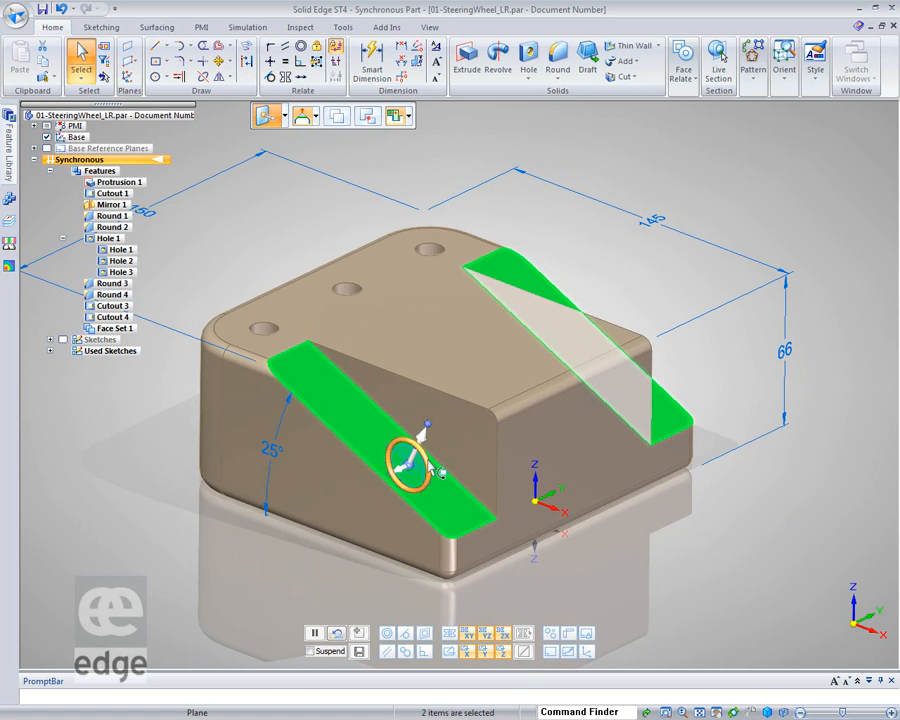
left_click(431, 464)
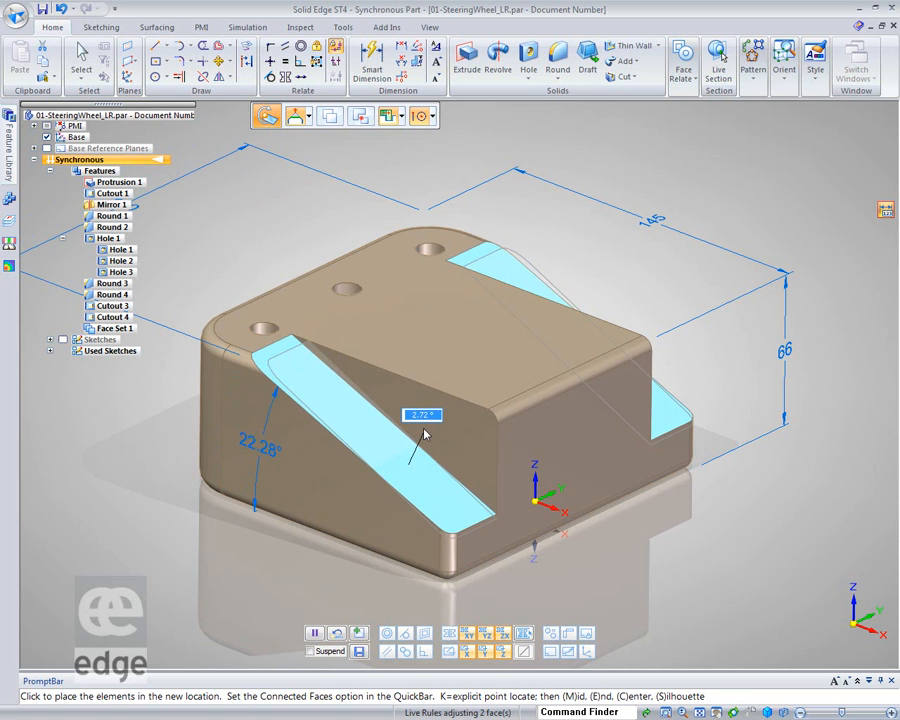
key("Escape")
Reposition the steering wheel on the slope's upper edge and try rotating the sloped faces again
left_click(408, 466)
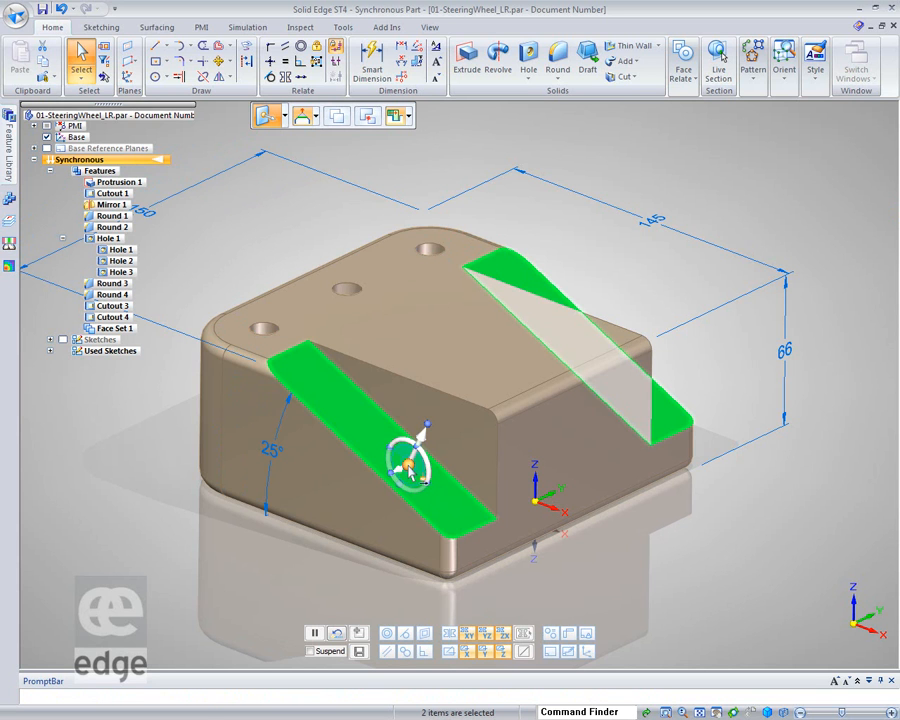
left_click_drag(408, 464, 293, 353)
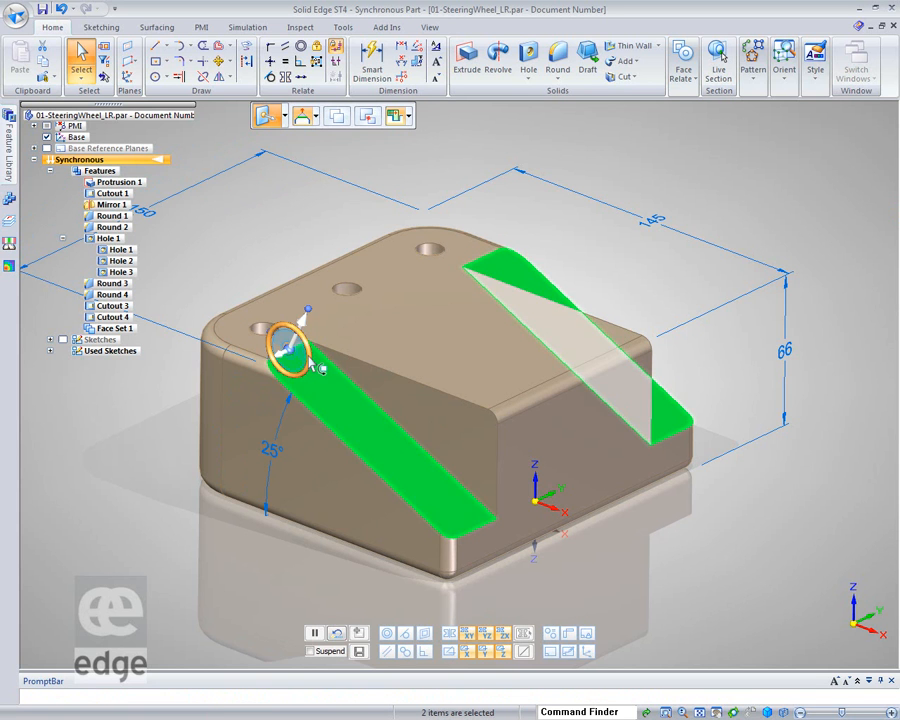
left_click(319, 368)
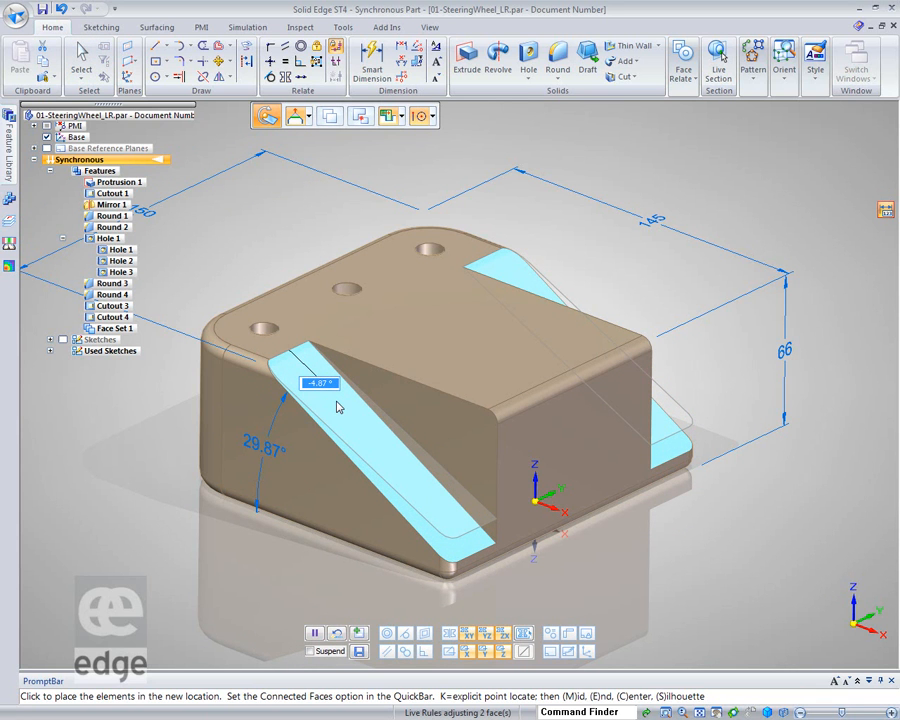
key("Return")
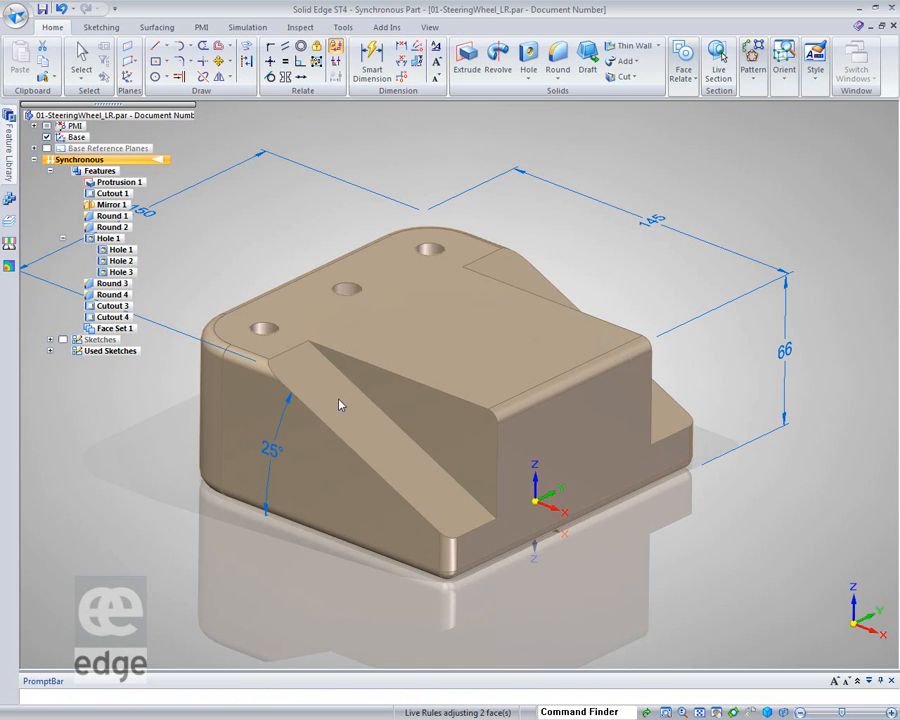
key("Escape")
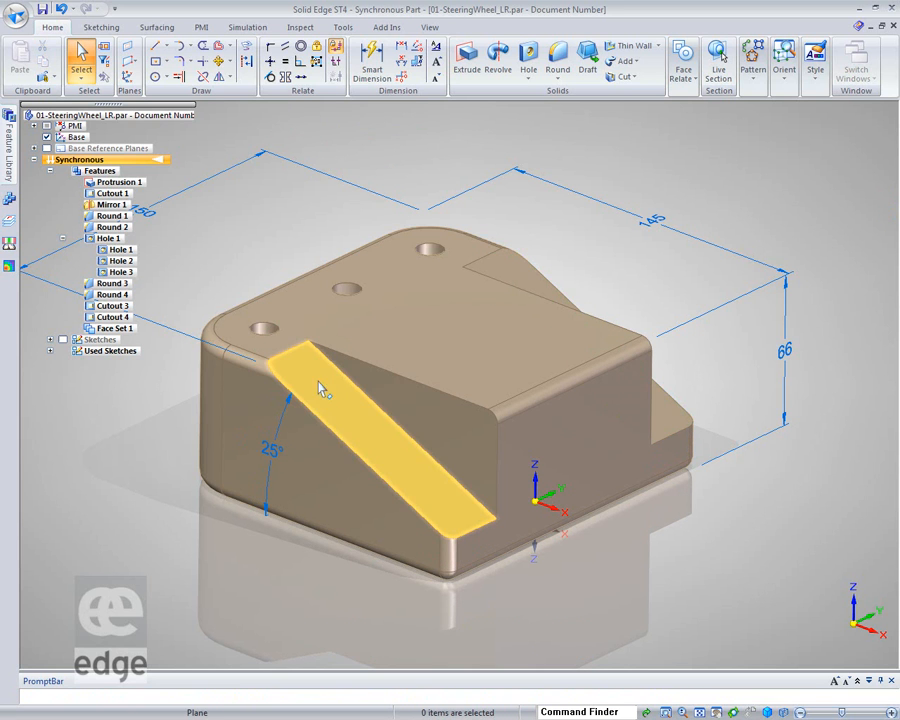
Rotate both sloped faces by -2° about their lower edge using the steering wheel
left_click(362, 421)
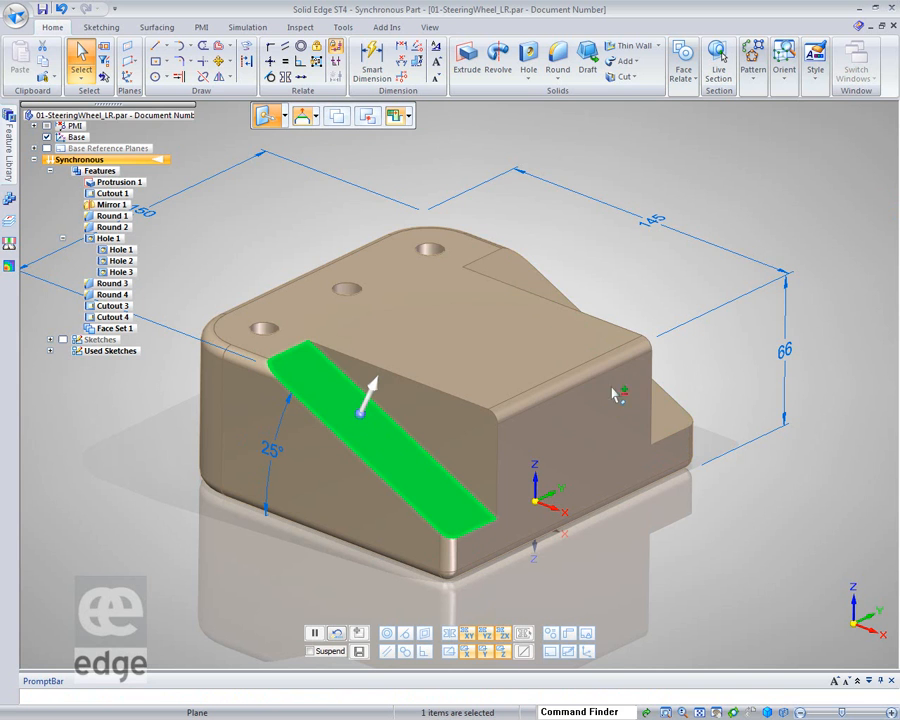
left_click(680, 422, "ctrl")
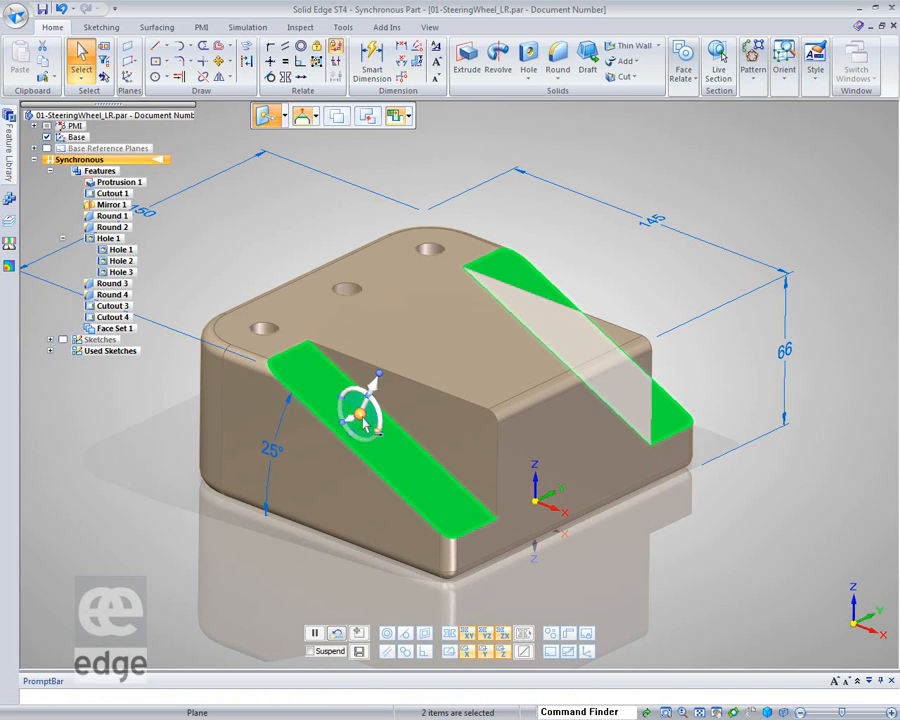
left_click_drag(446, 491, 480, 528)
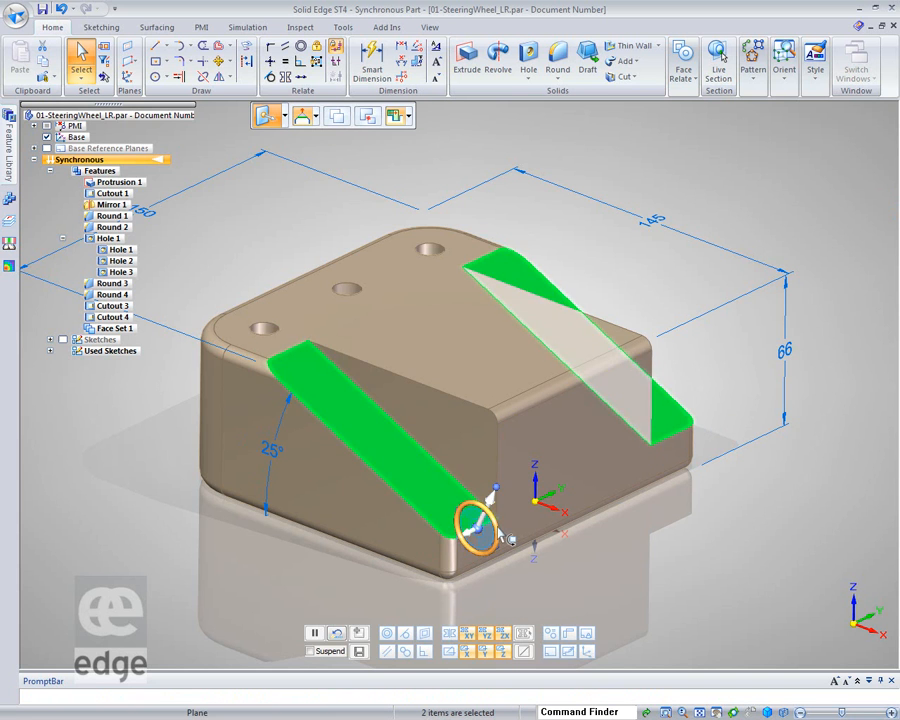
left_click(498, 532)
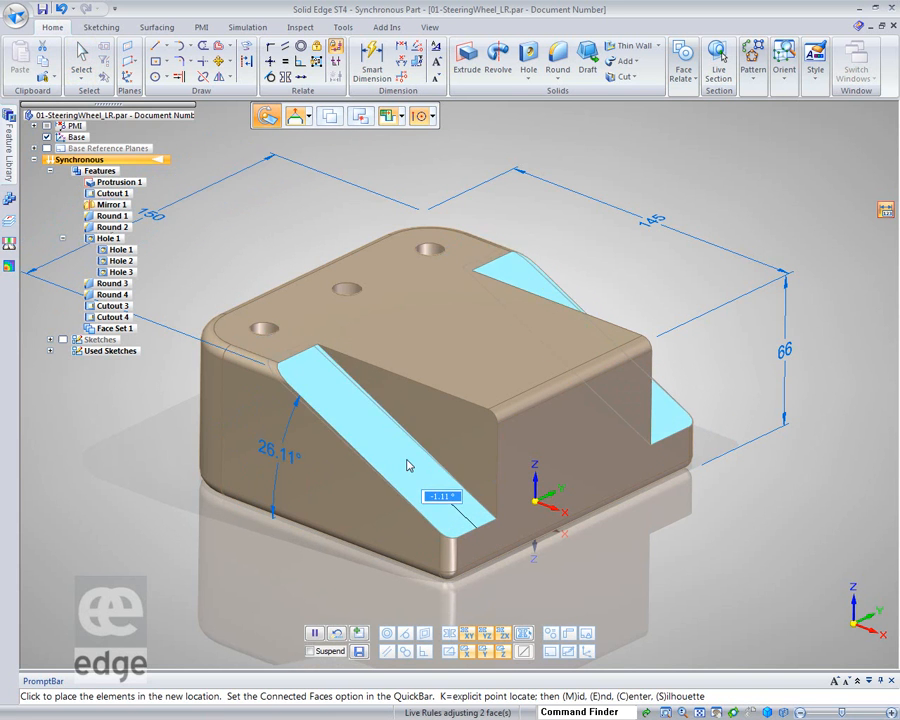
type("-")
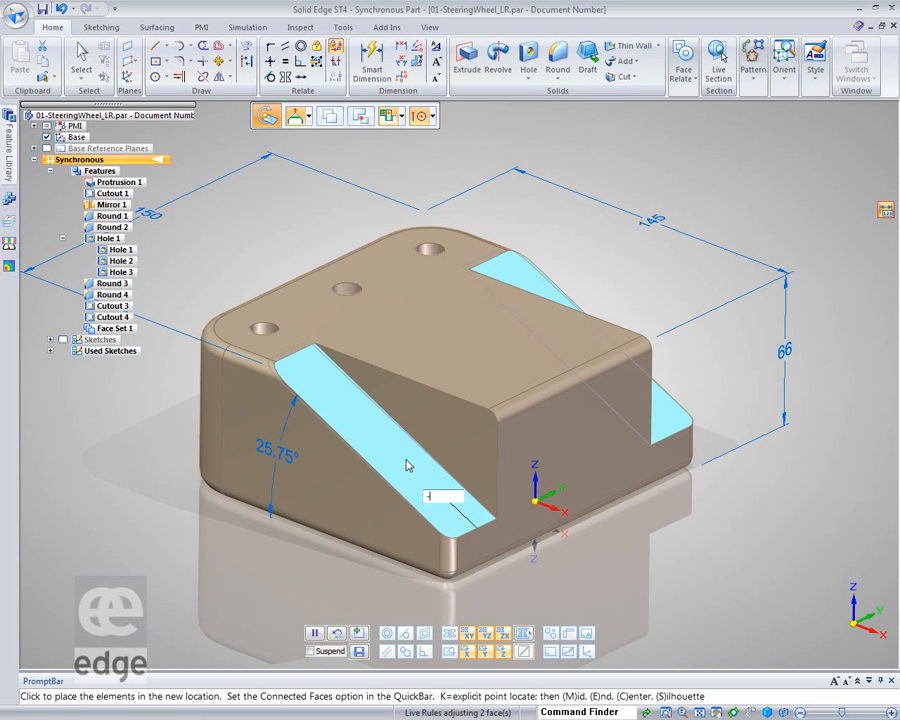
type("2")
key("Return")
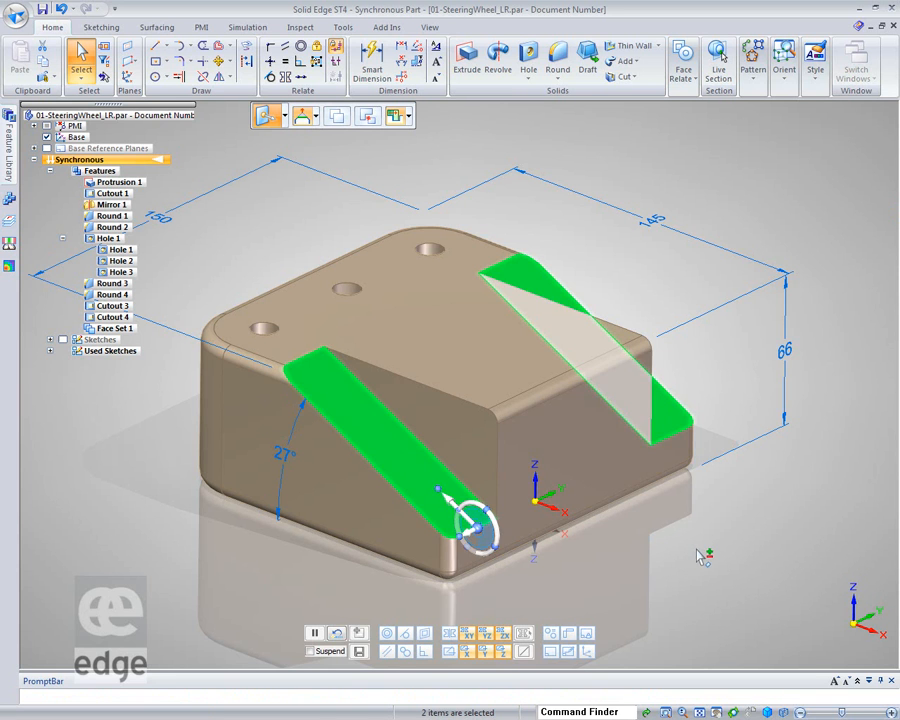
key("Escape")
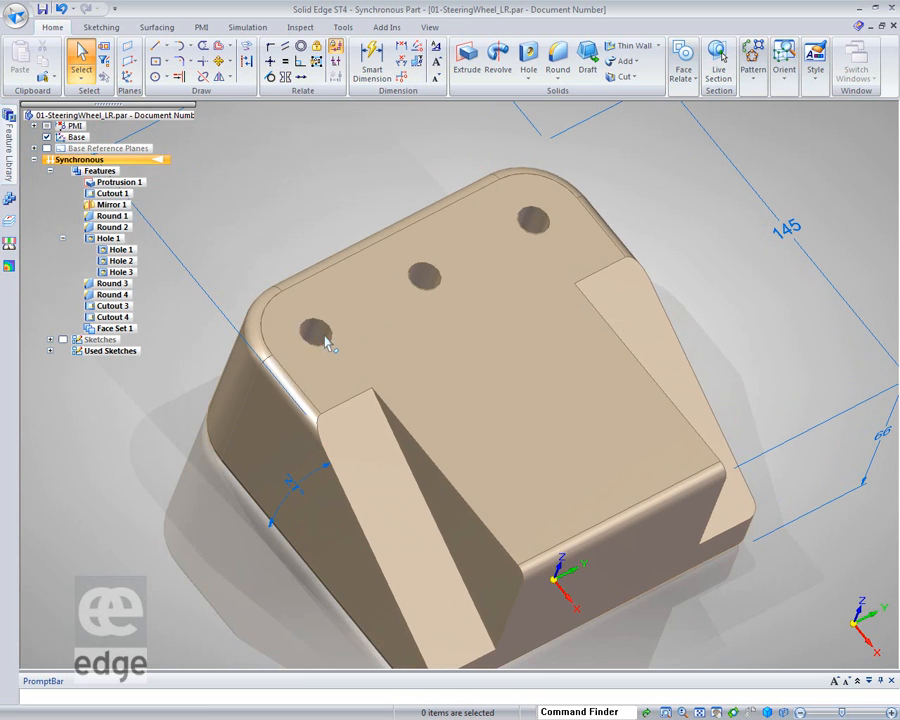
Try to move the corner hole next to the sloped face across the top face, then undo the move
left_click(326, 338)
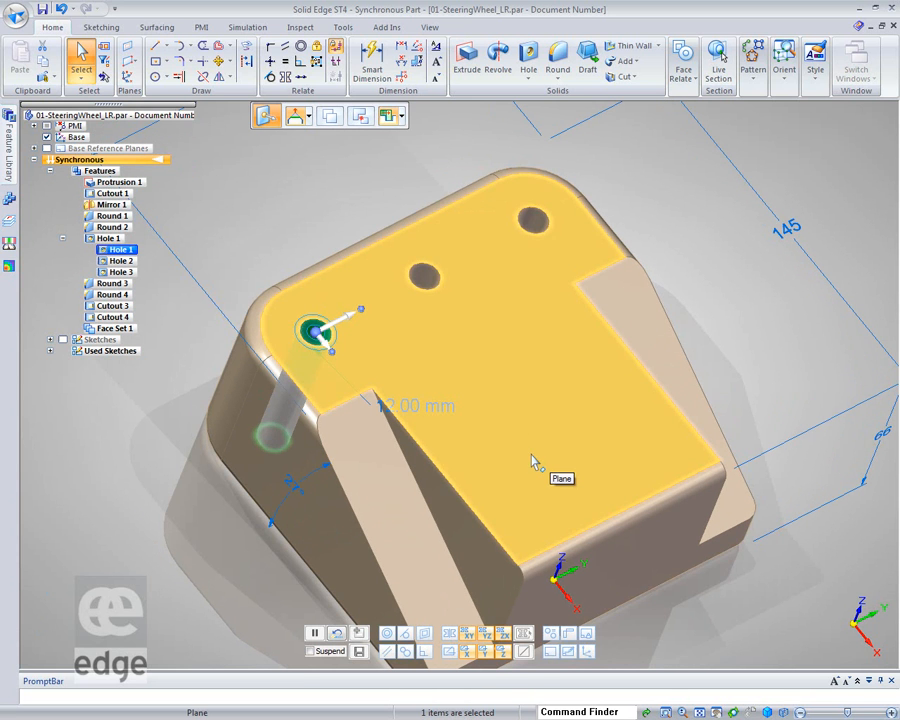
left_click(343, 326)
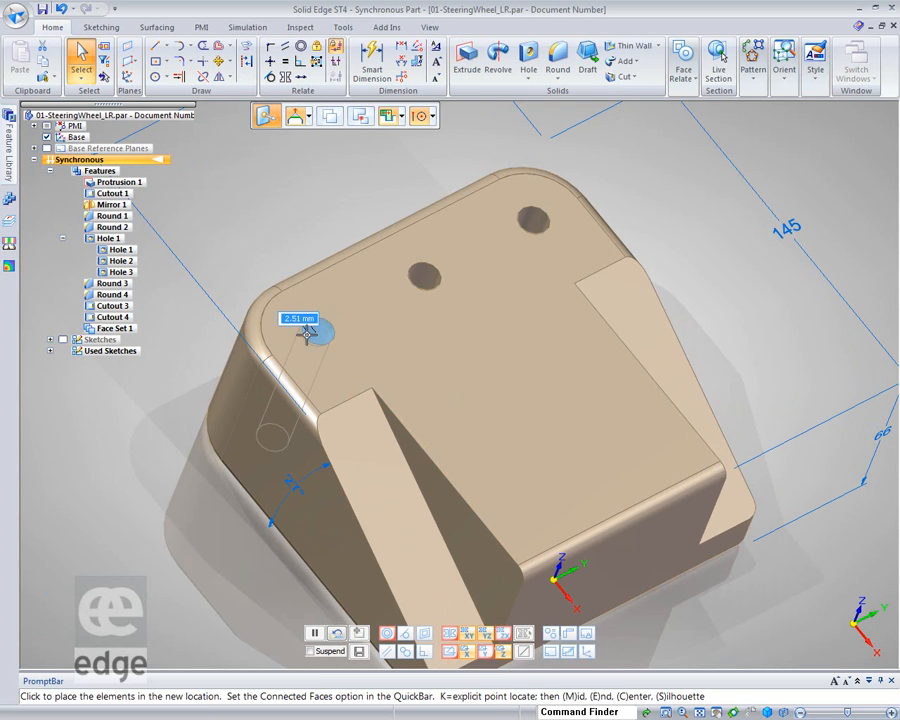
left_click(313, 330)
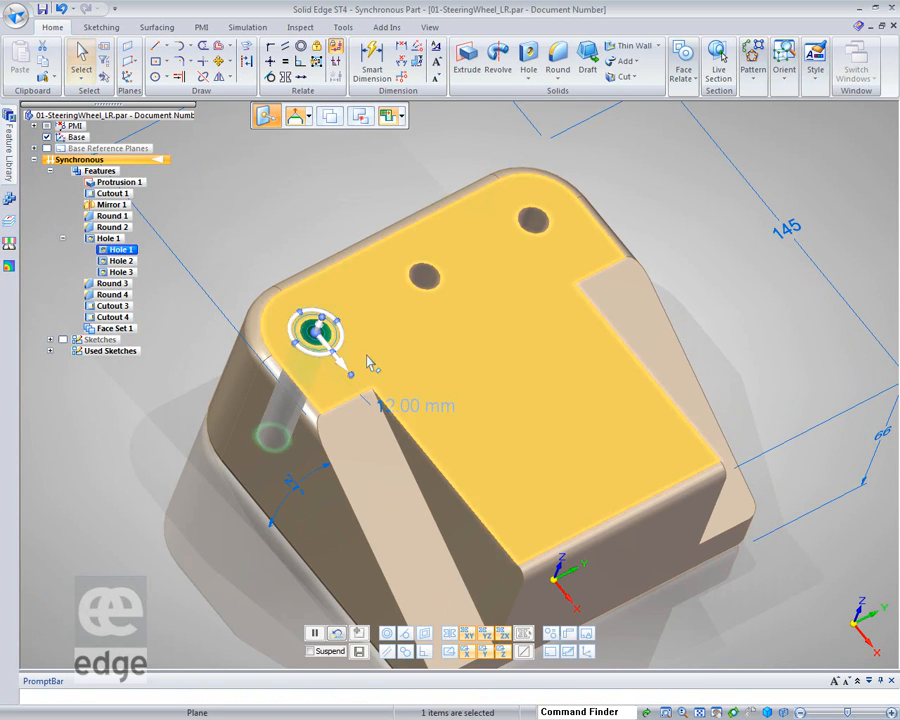
left_click(339, 364)
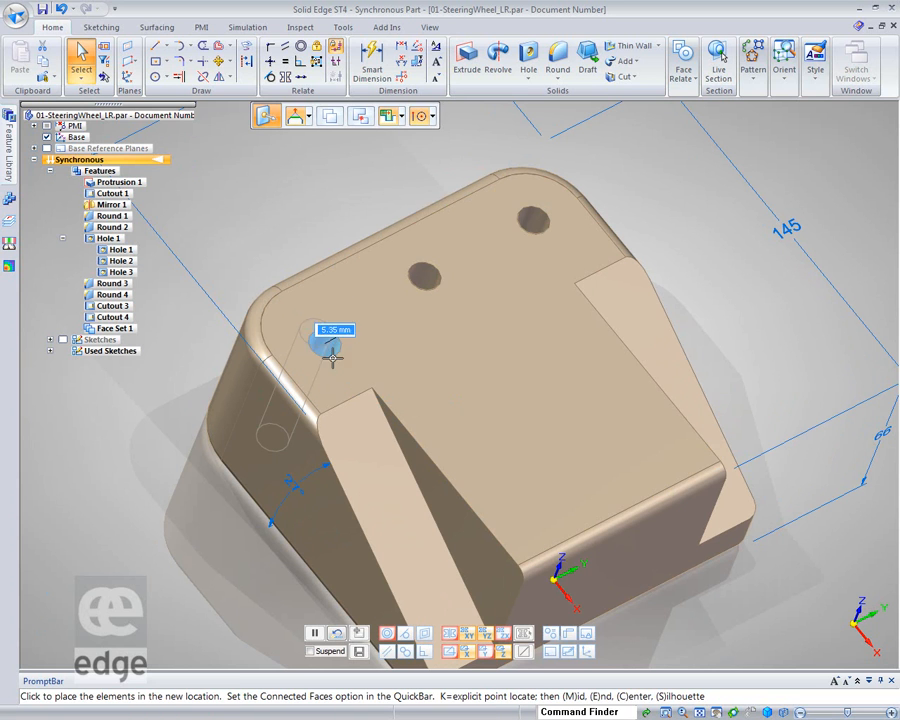
left_click(313, 332)
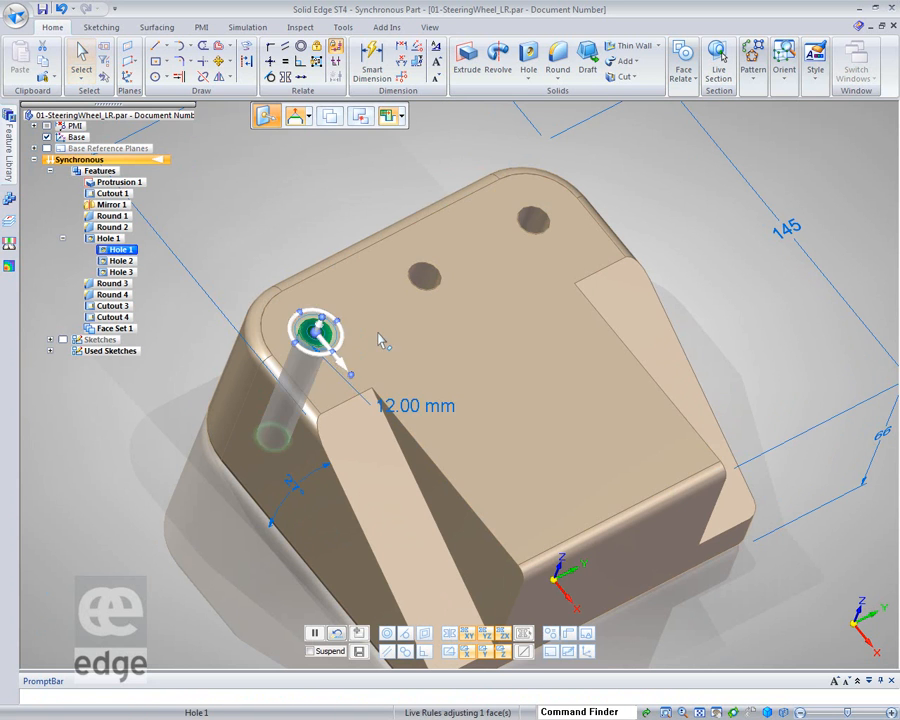
left_click(313, 332)
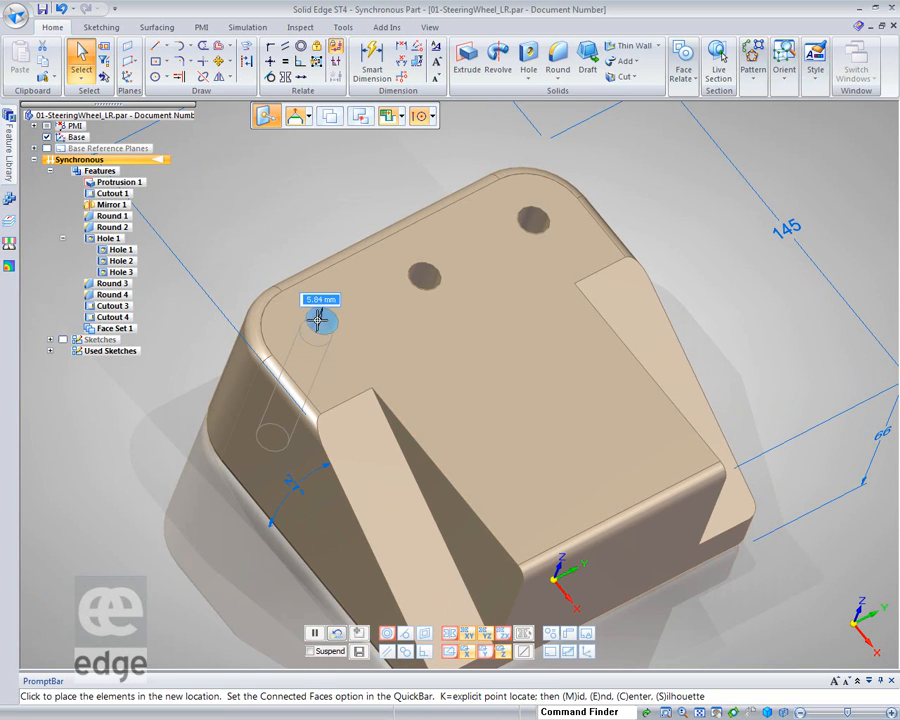
left_click(327, 339)
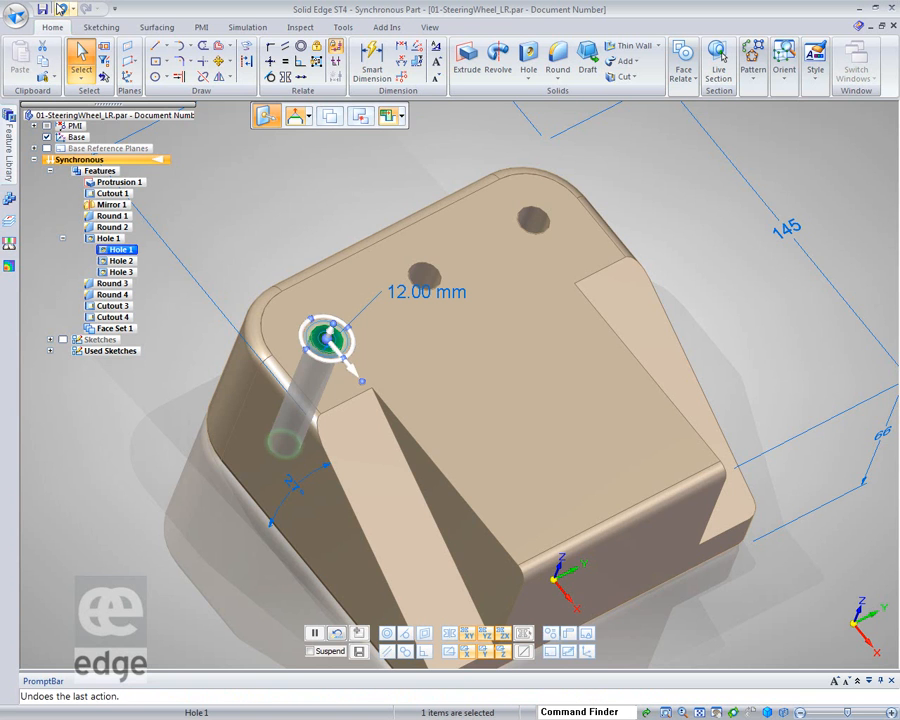
left_click(61, 8)
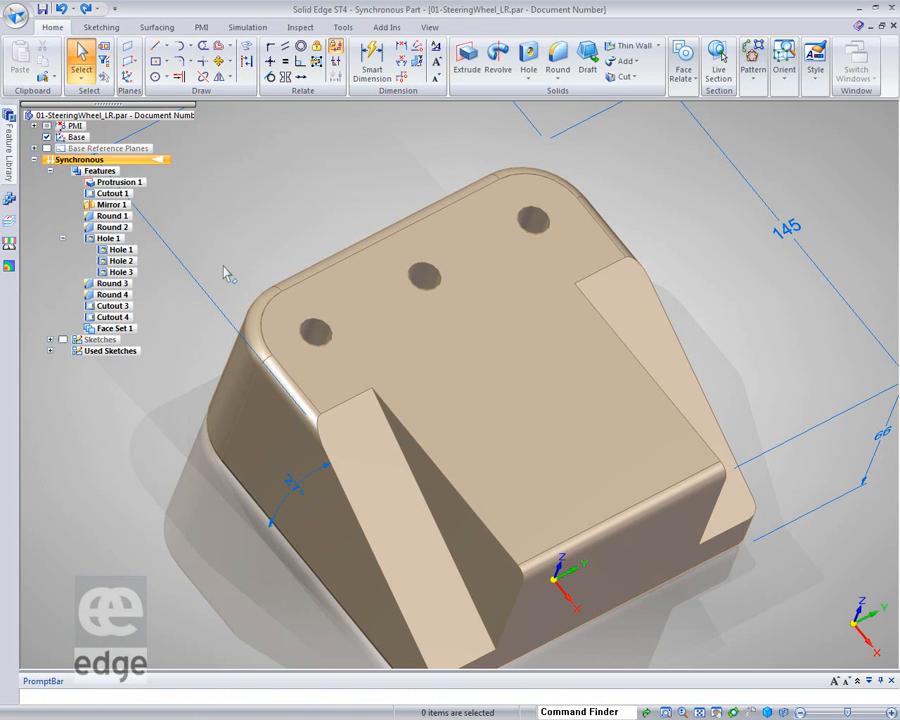
Try again to drag the corner hole to a new position on the top face, cancelling each attempt
left_click(315, 333)
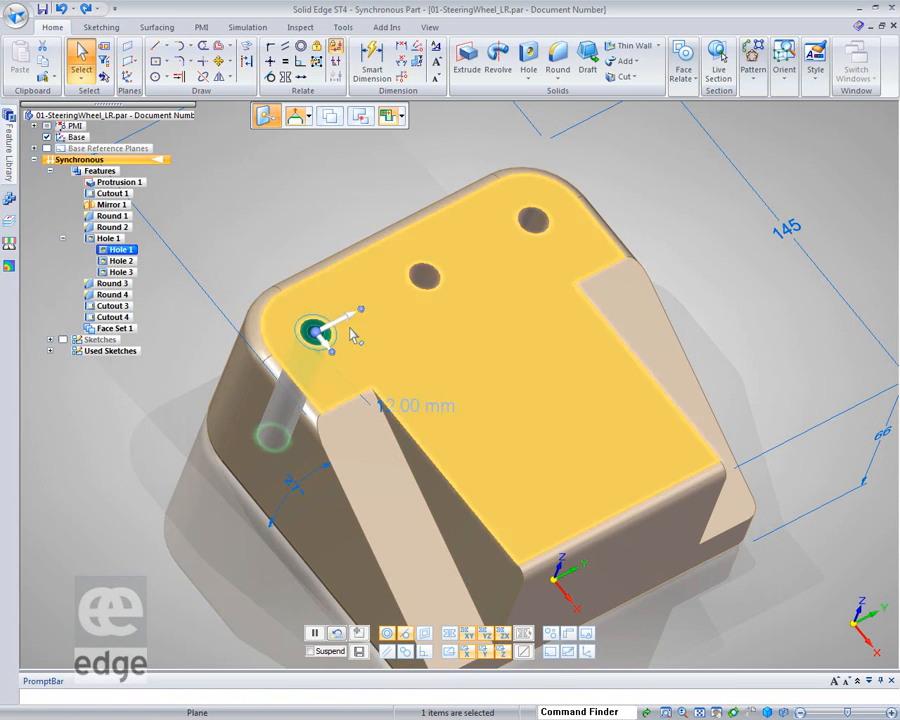
left_click(314, 329)
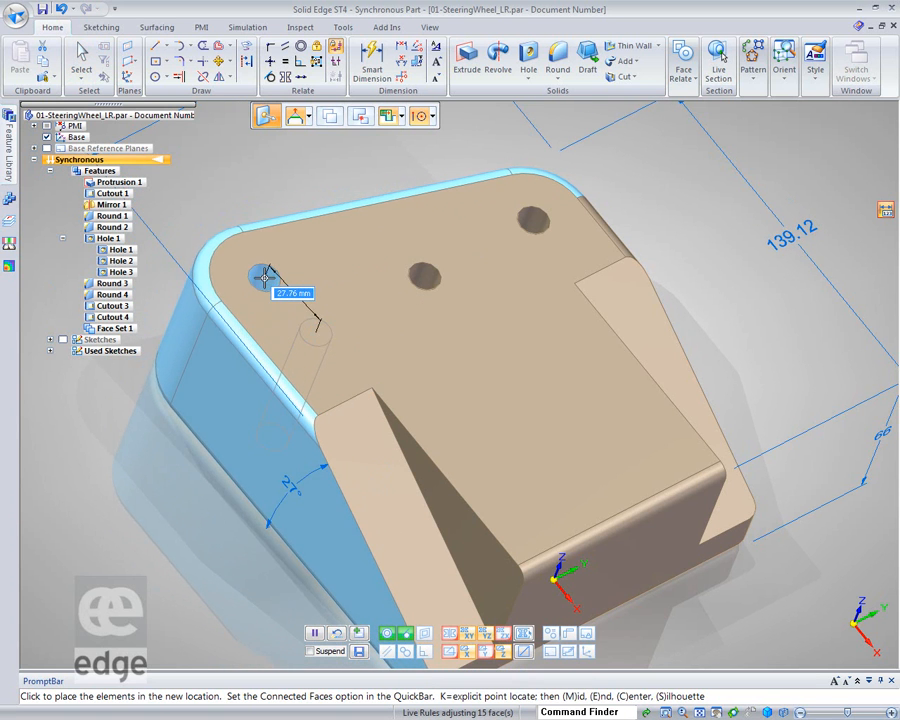
key("Escape")
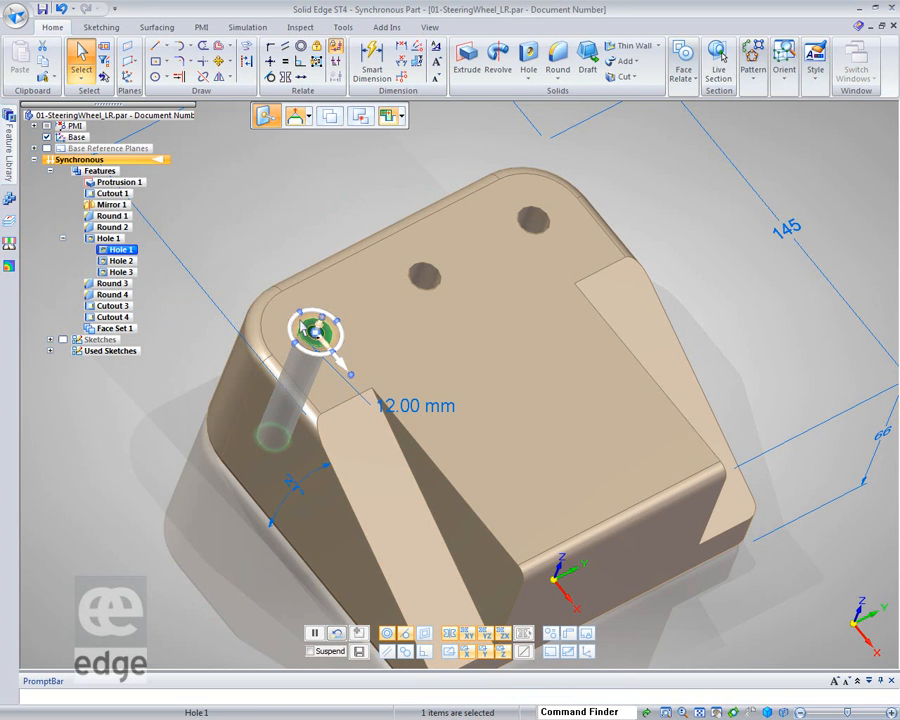
left_click(317, 335)
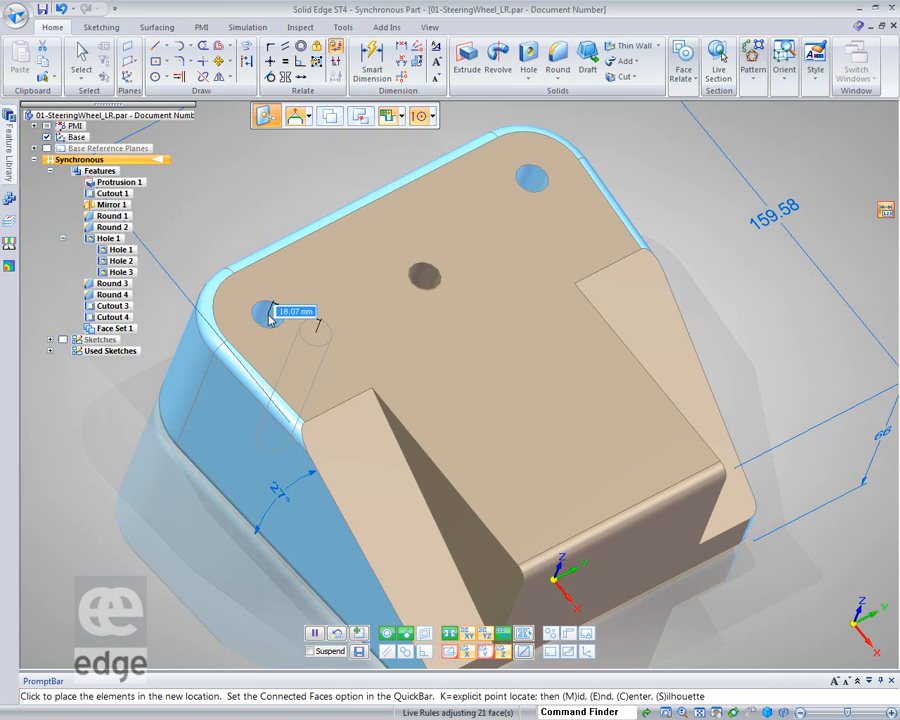
left_click(268, 314)
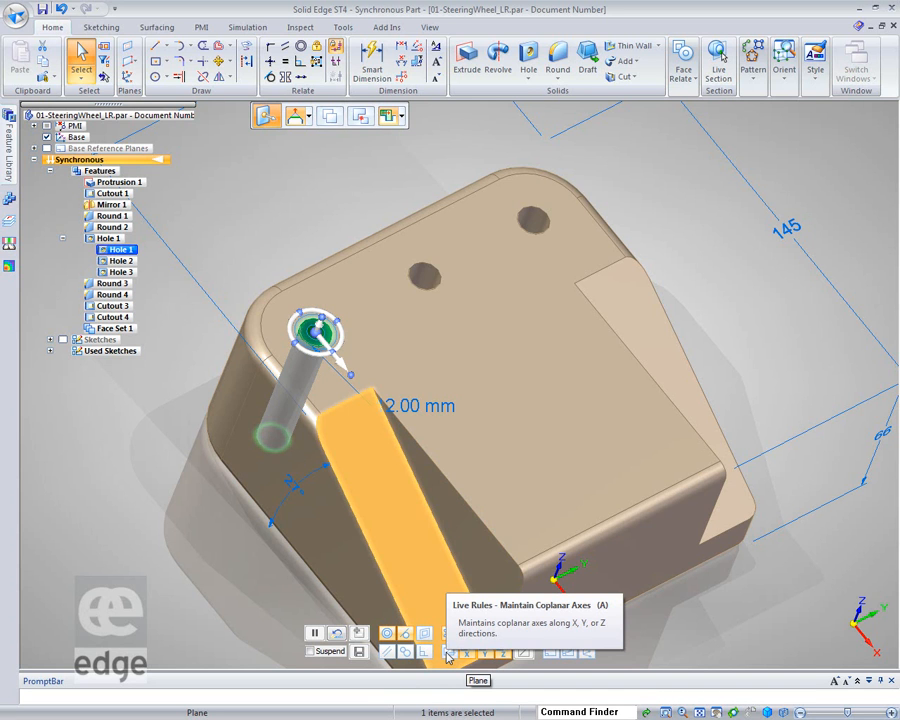
left_click(316, 331)
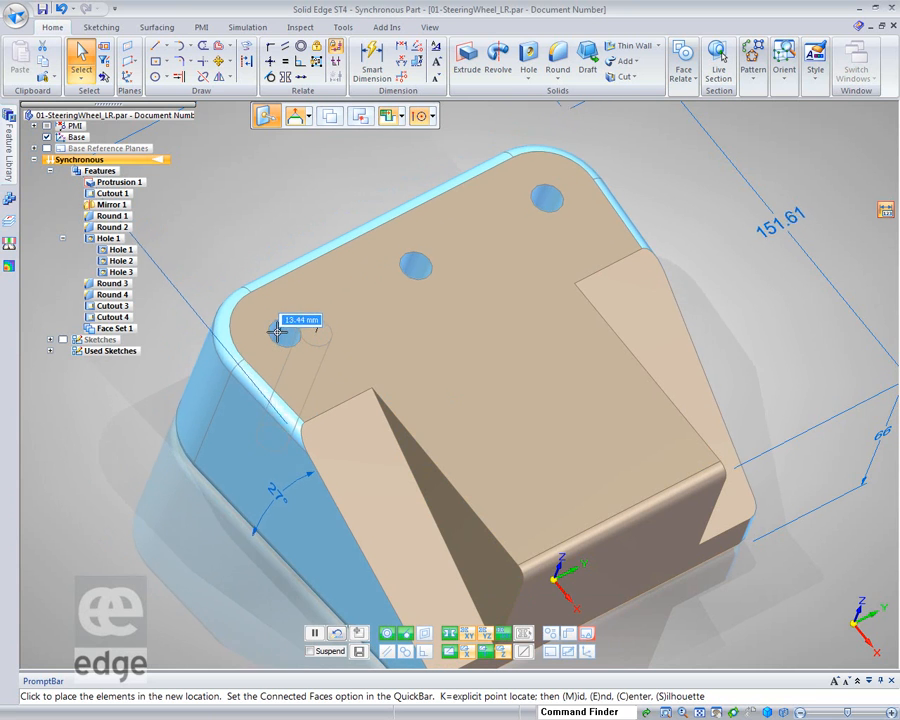
left_click(279, 335)
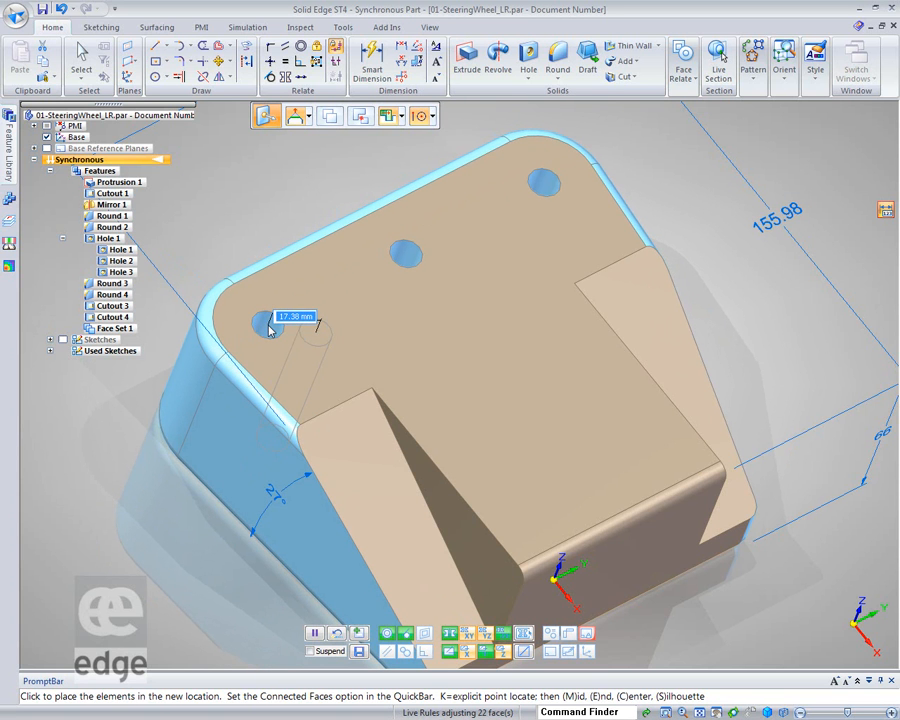
key("Escape")
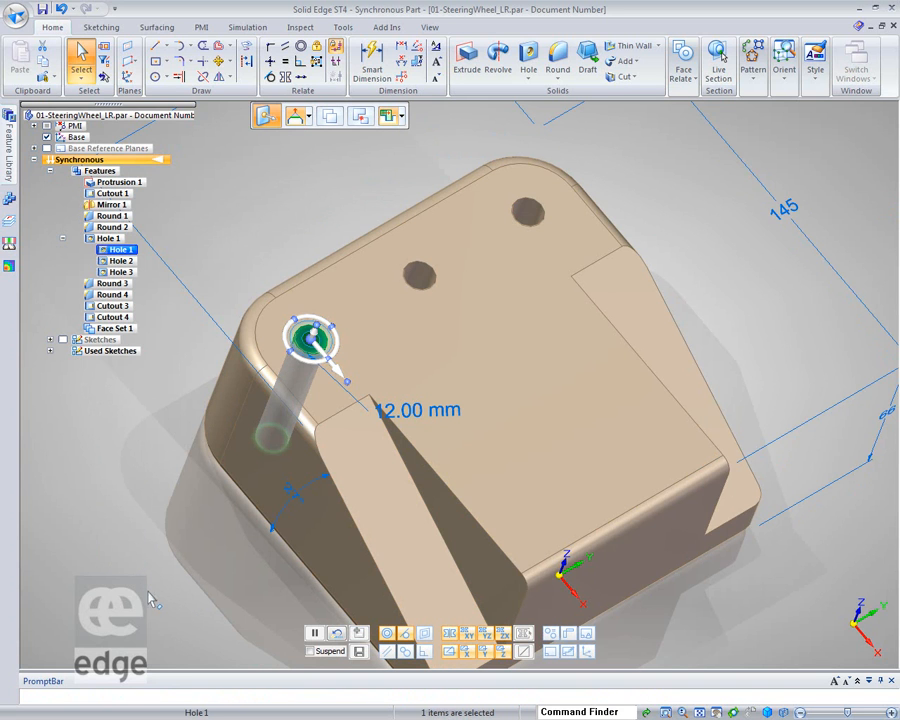
Switch off the keep-orthogonal live rule and move the corner hole to a new spot near the top face's rounded corner
left_click(570, 637)
left_click(328, 343)
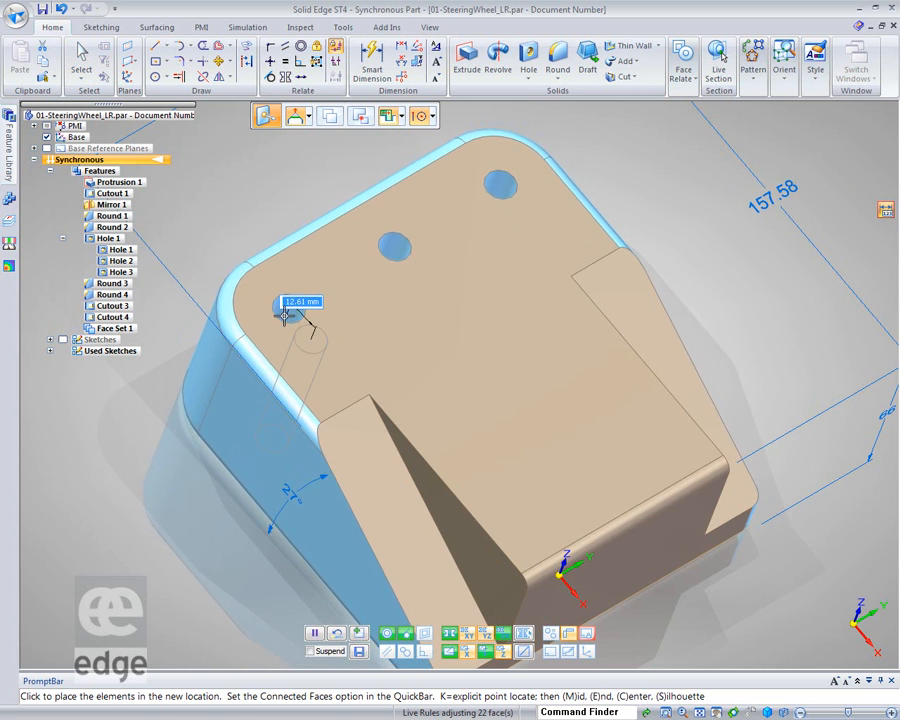
left_click(285, 320)
left_click(228, 193)
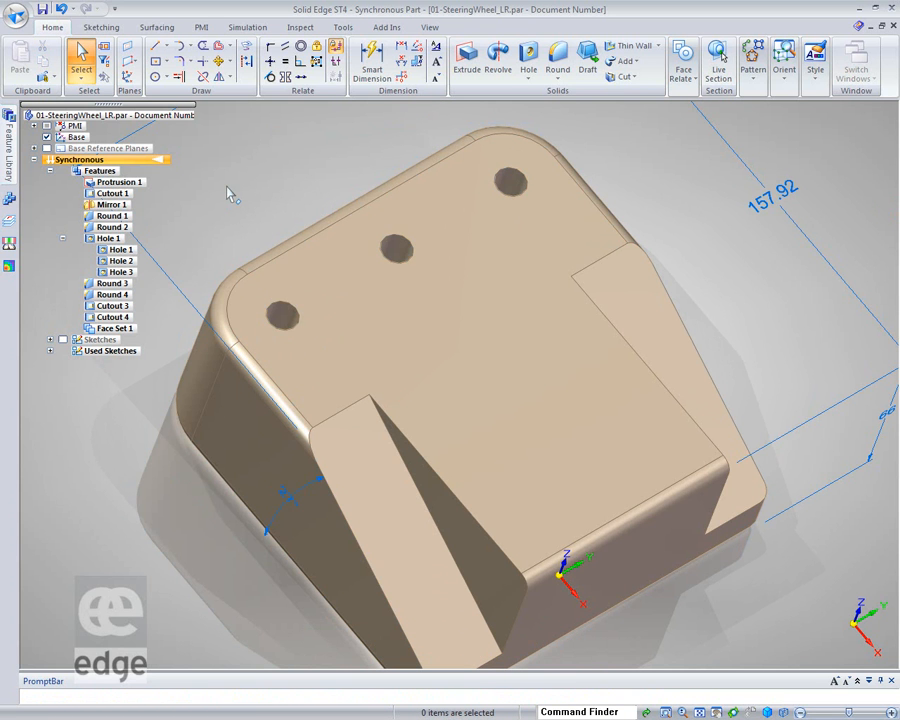
Set the dimension along the block's sloped left side to 160 mm
scroll(231, 193, "down", 1)
scroll(316, 212, "down", 2)
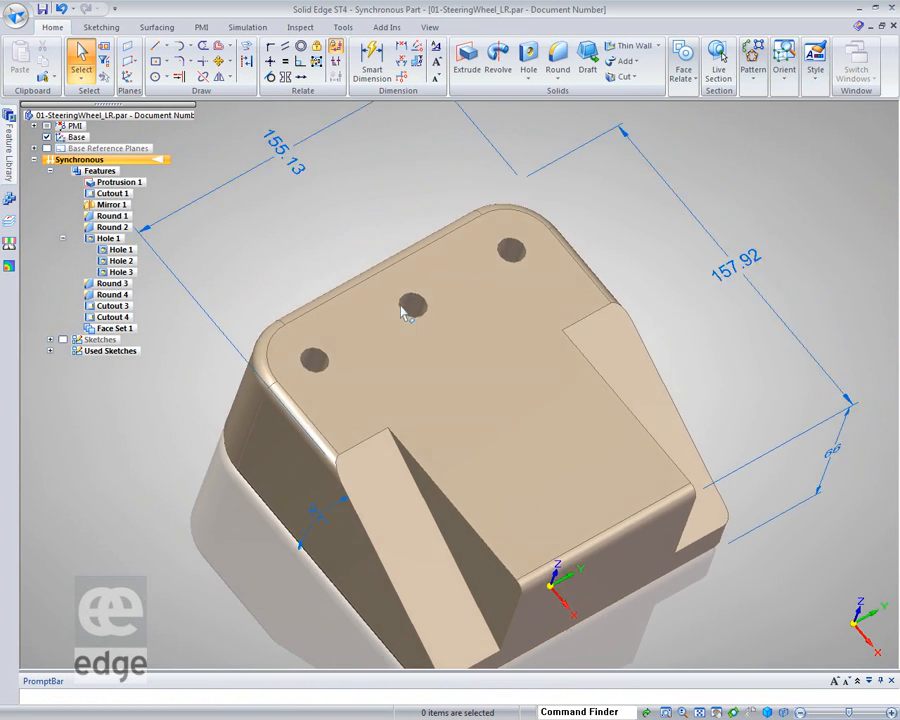
left_click(312, 230)
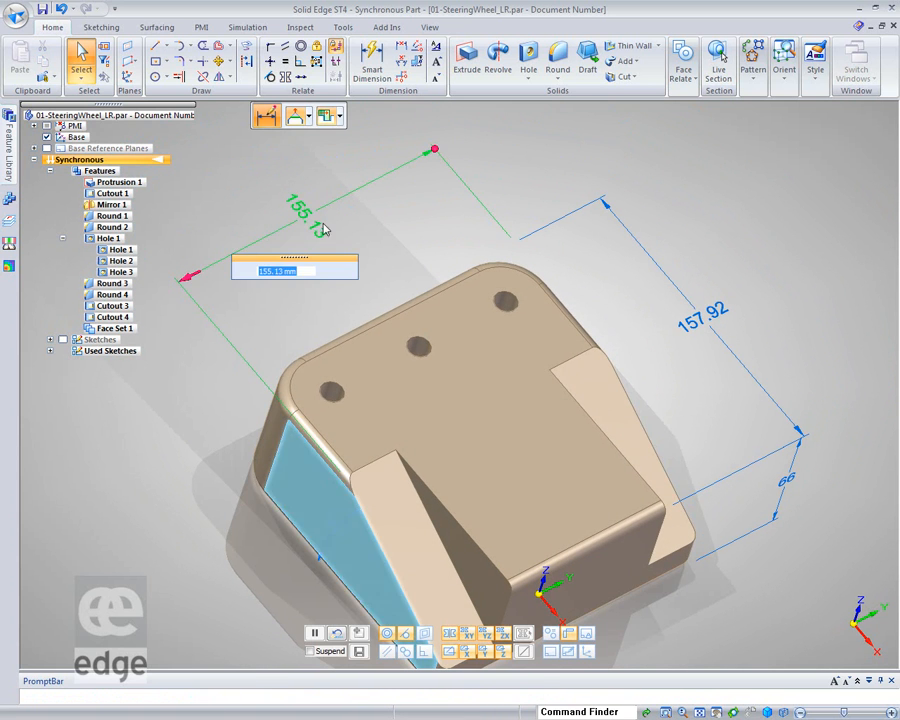
type("160")
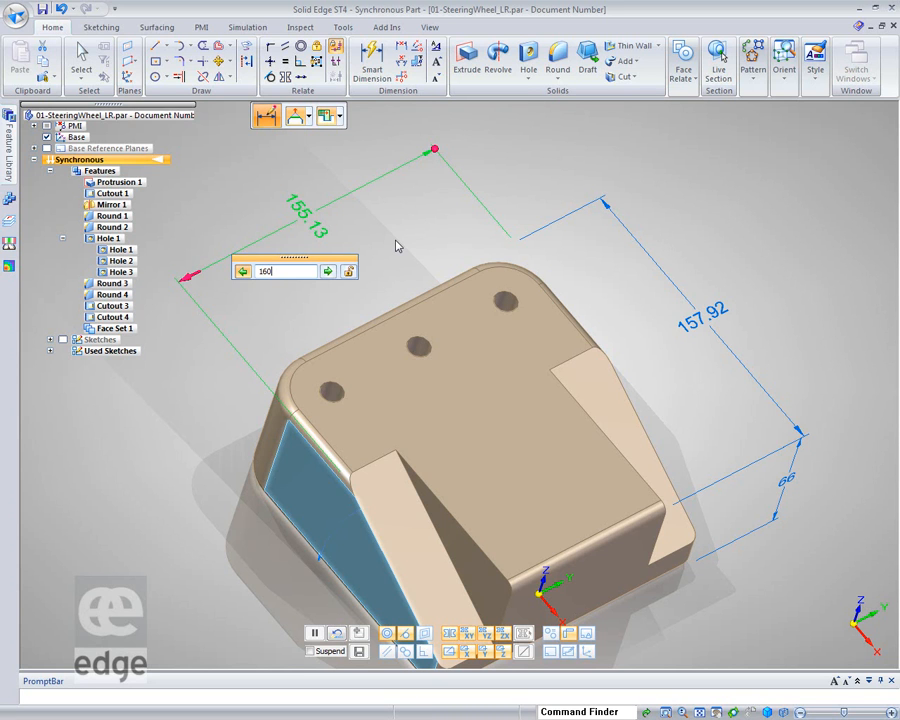
key("Return")
key("Escape")
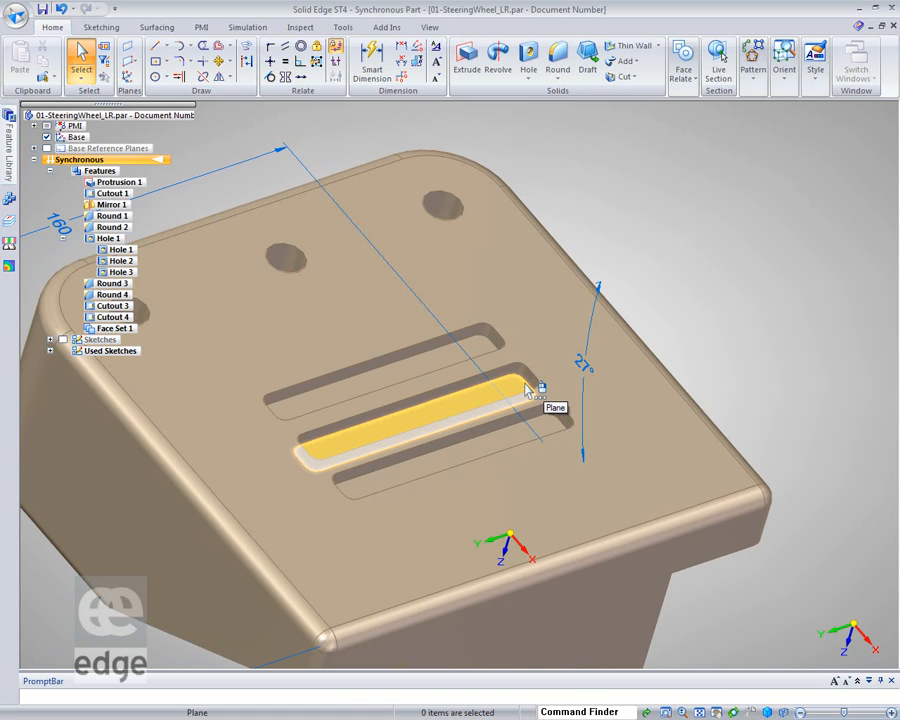
Move the slot end faces along the slots, using the End Point keypoint option to place them
left_click(530, 384)
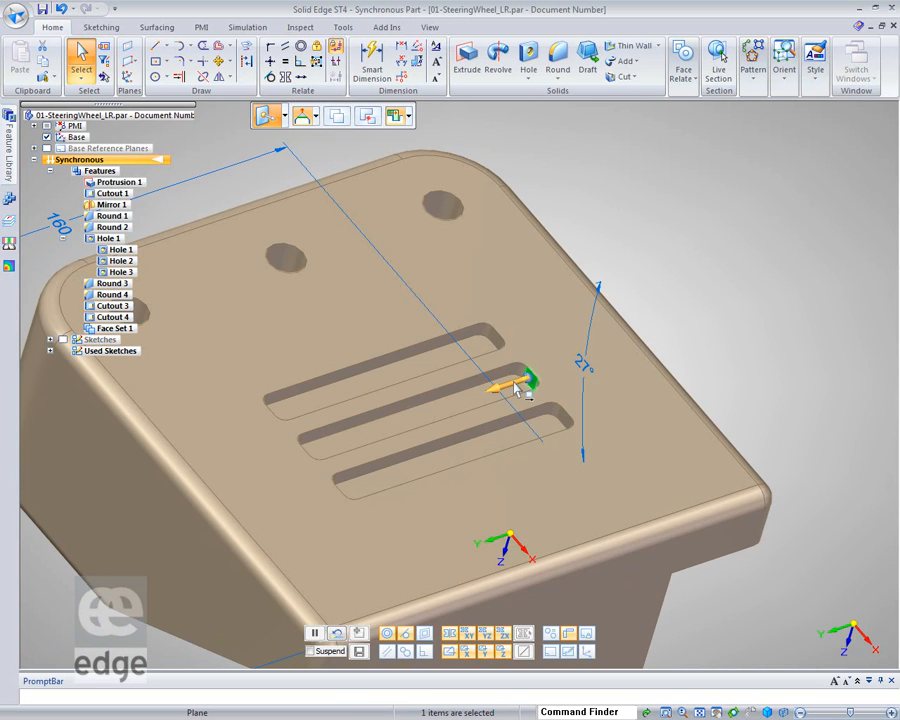
left_click(517, 389)
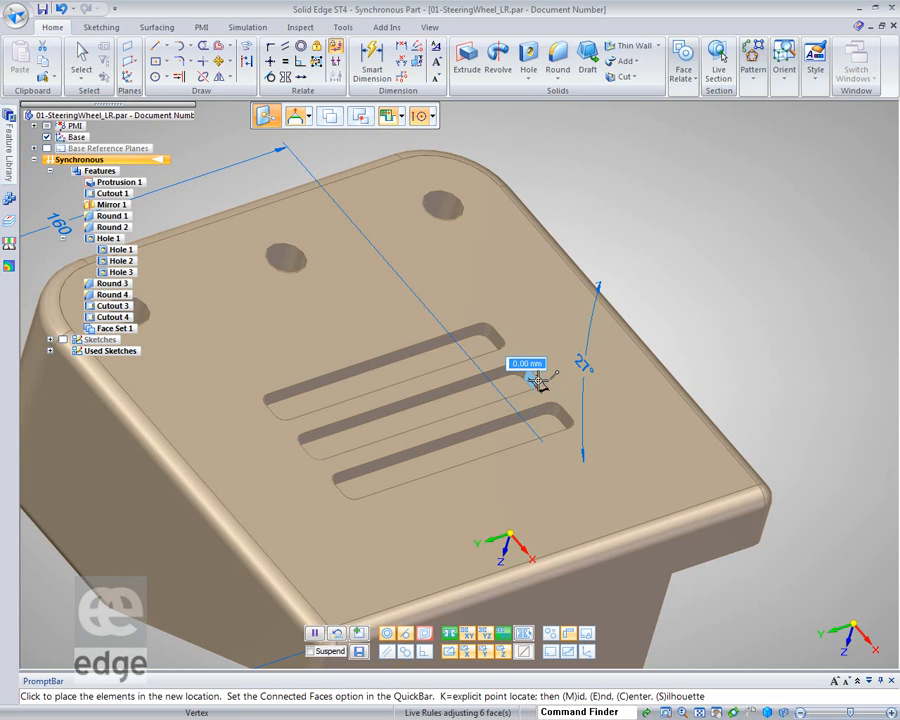
left_click(539, 384)
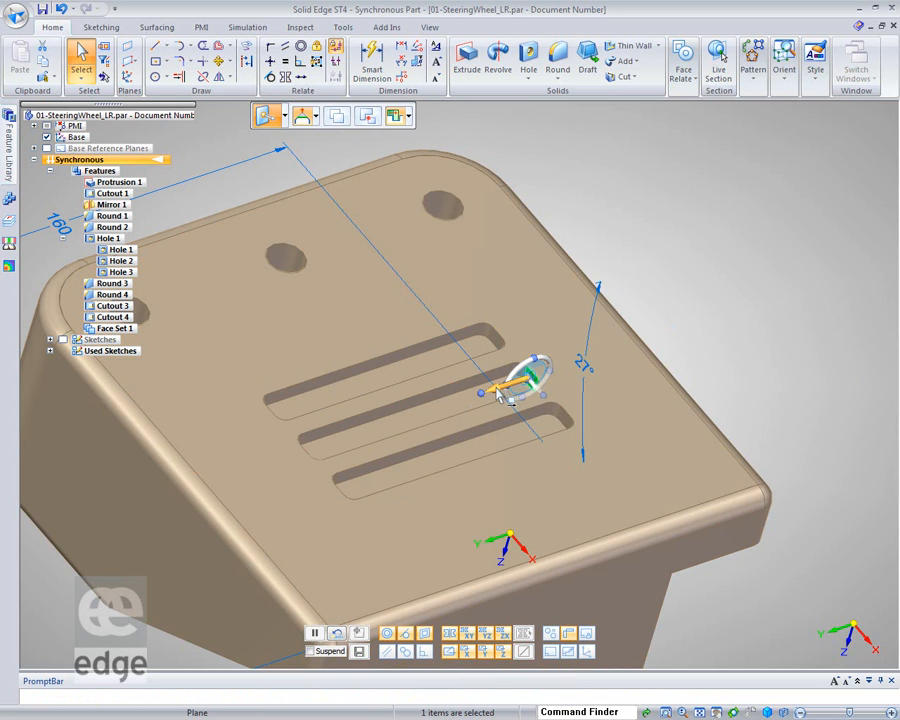
left_click(500, 393)
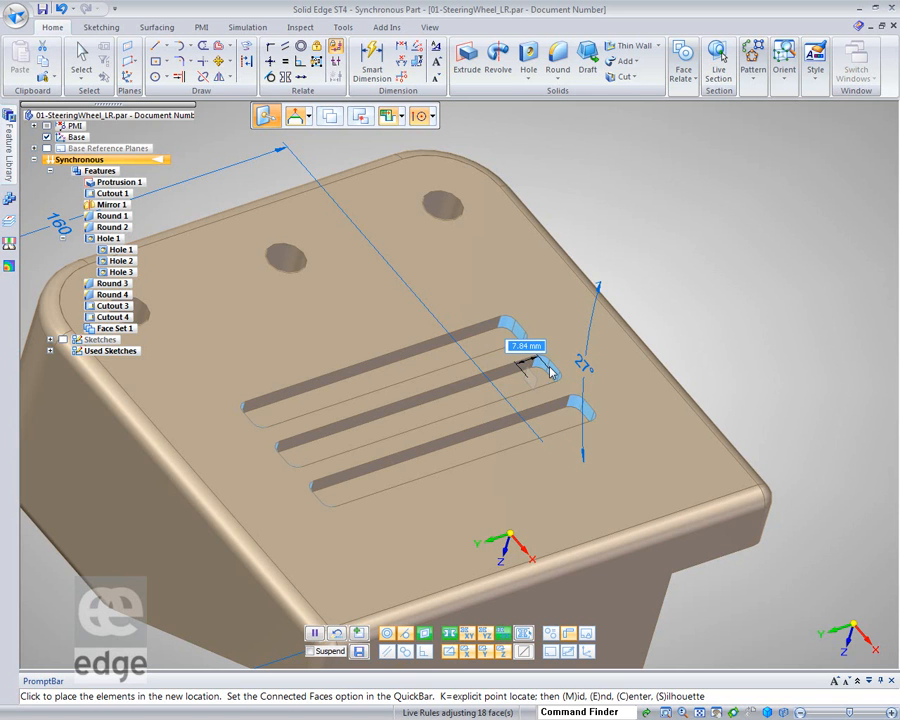
left_click(432, 117)
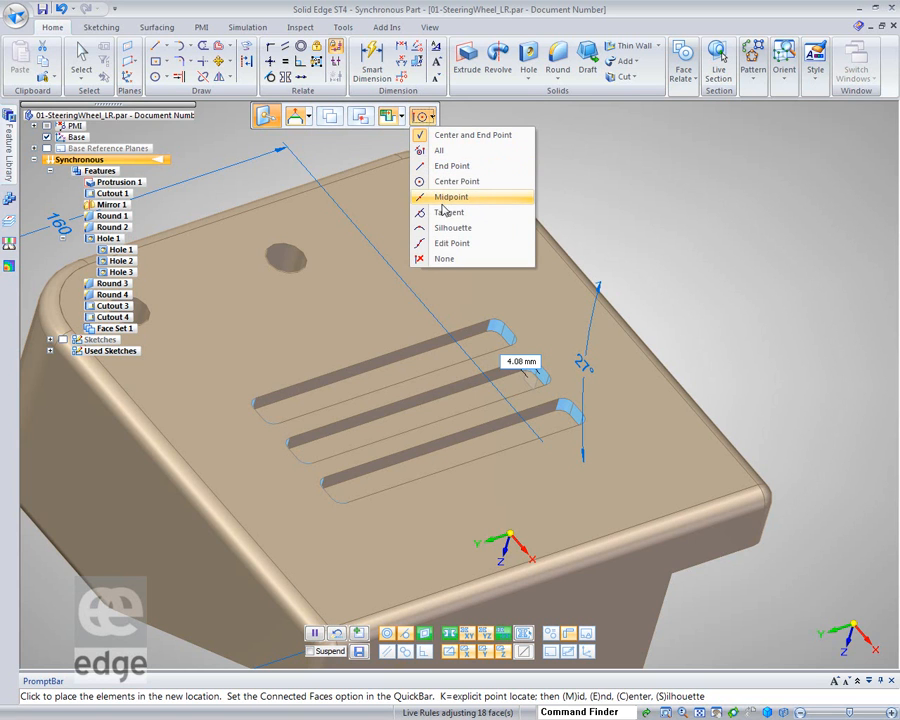
left_click(448, 167)
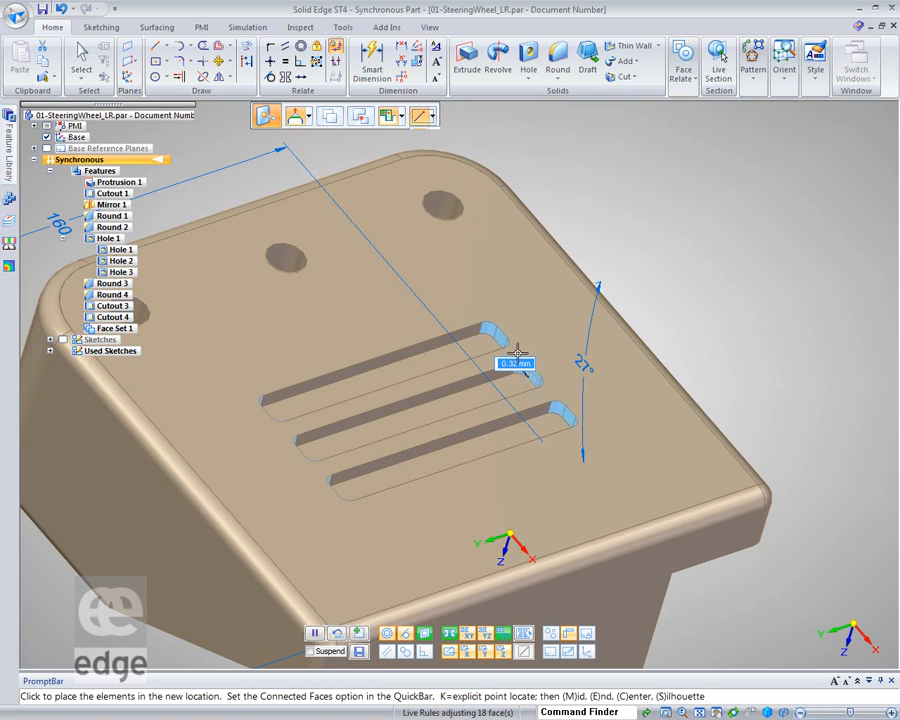
left_click(672, 575)
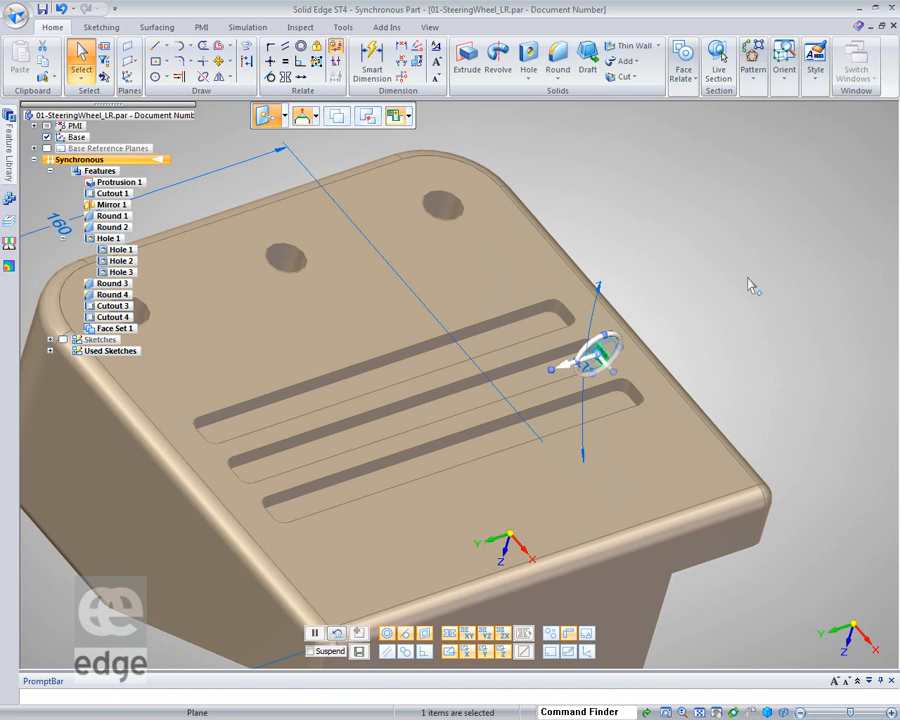
Move the slot end faces back to shorten the three slots, snapping to a point on the block's side
scroll(752, 287, "up", 5)
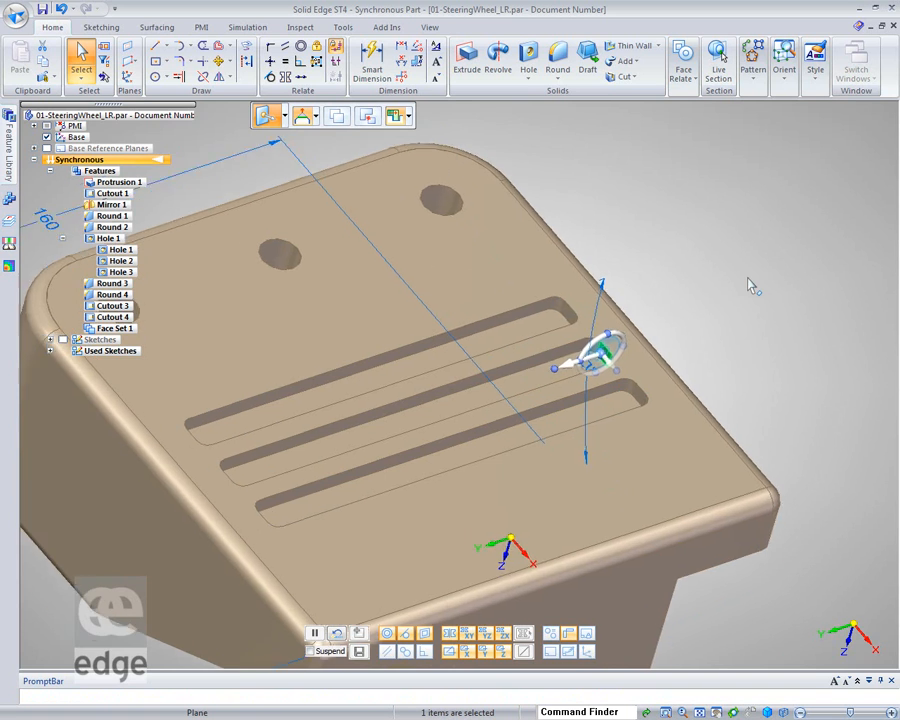
middle_click_drag(733, 328, 741, 293)
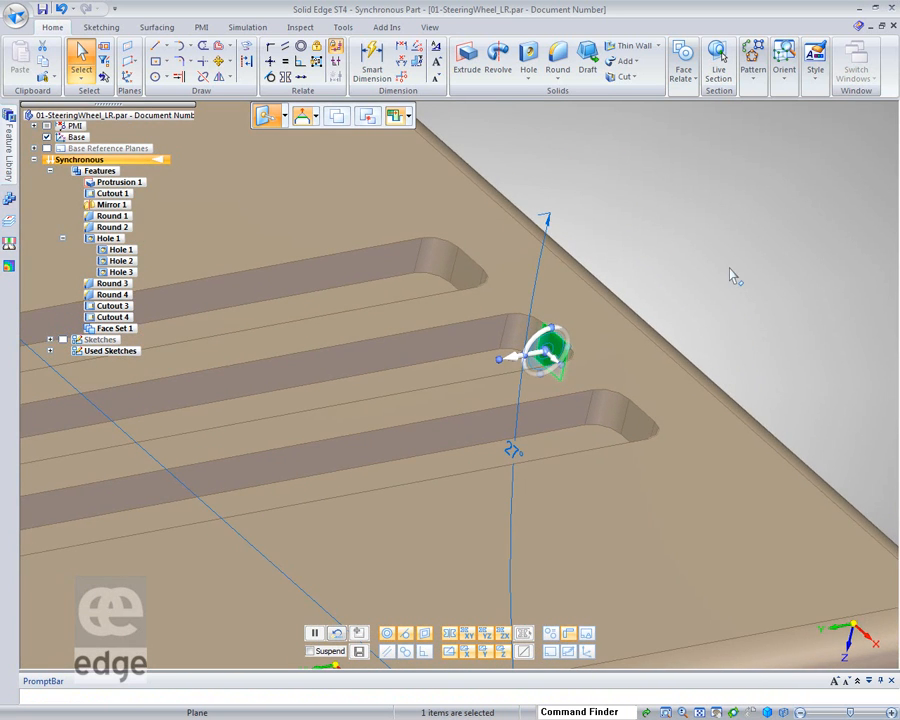
left_click(518, 368)
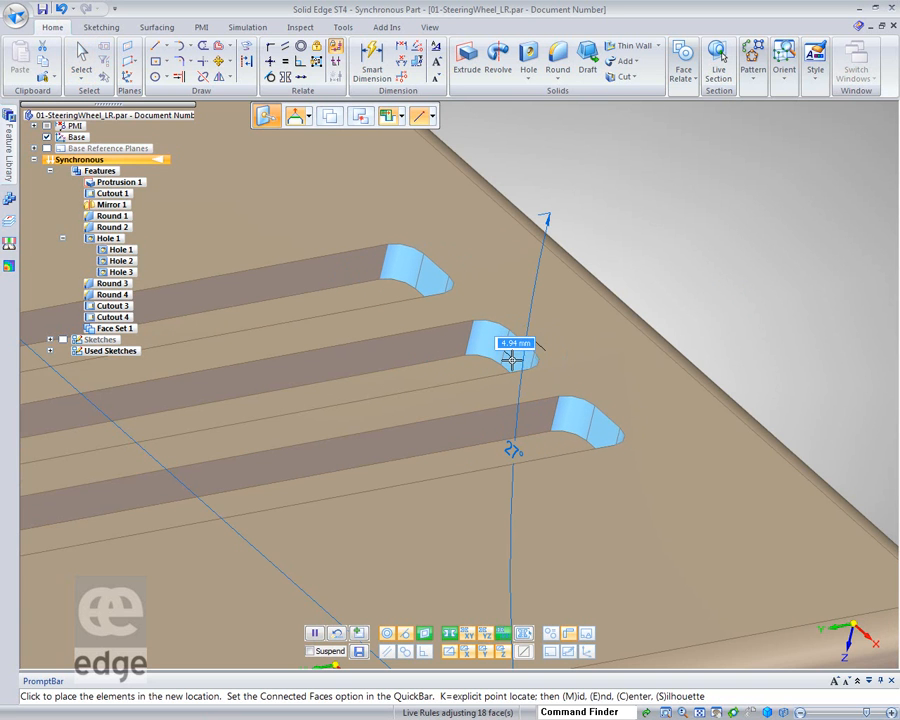
left_click(514, 360)
scroll(760, 326, "down", 5)
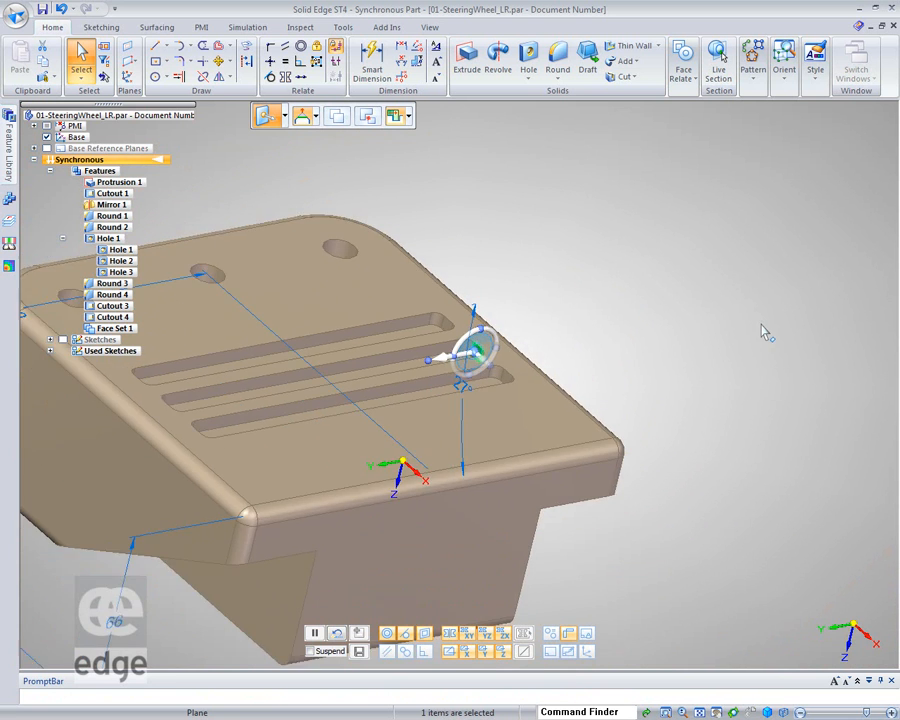
left_click(449, 367)
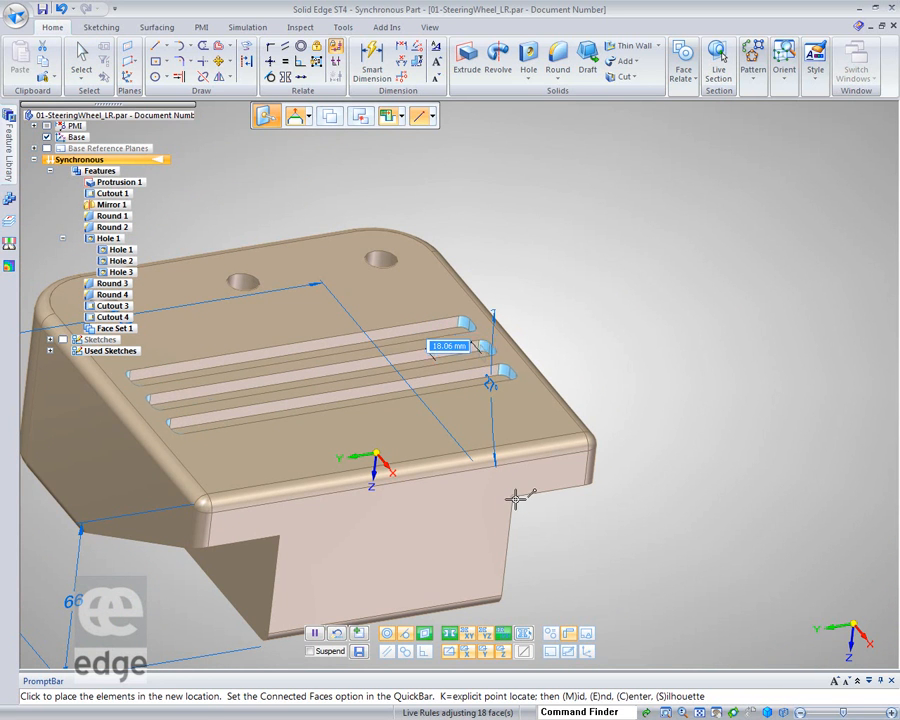
left_click(516, 499)
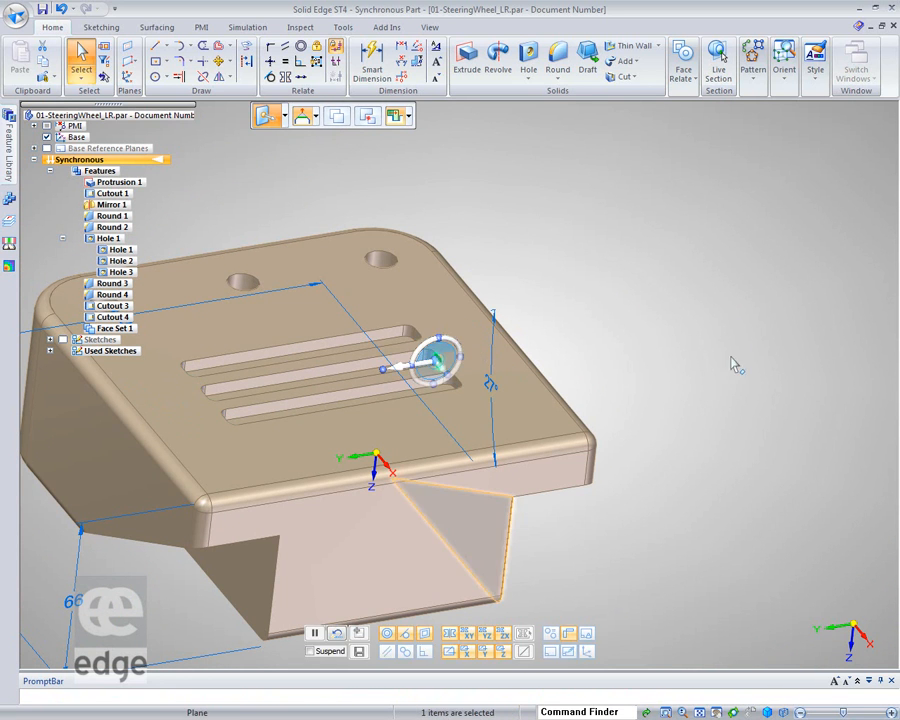
Shift the slot end faces a little further along the slots
left_click(403, 377)
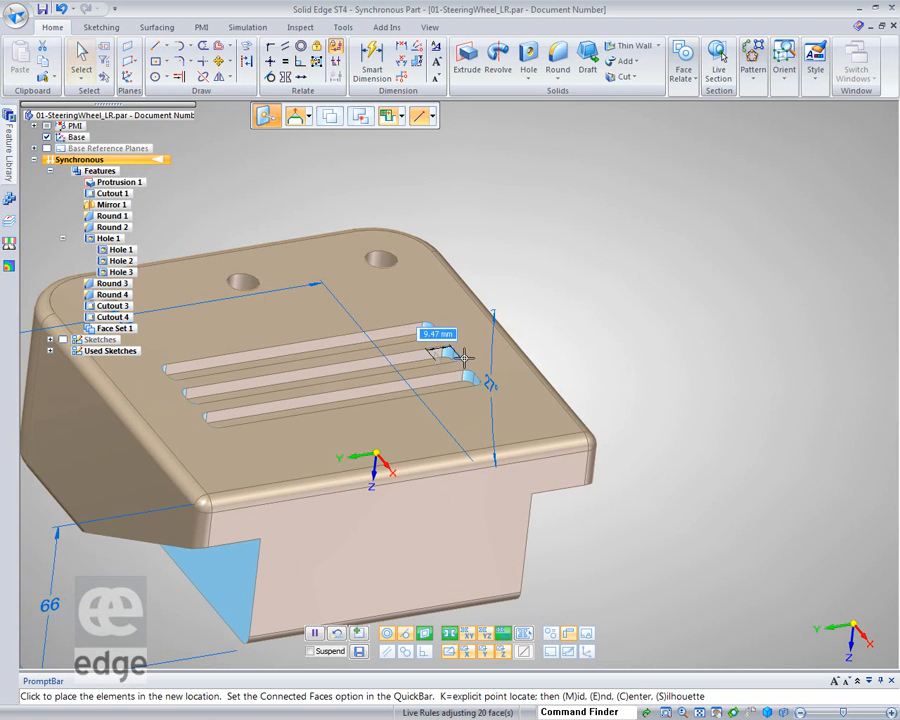
middle_click_drag(448, 362, 460, 364)
left_click(460, 364)
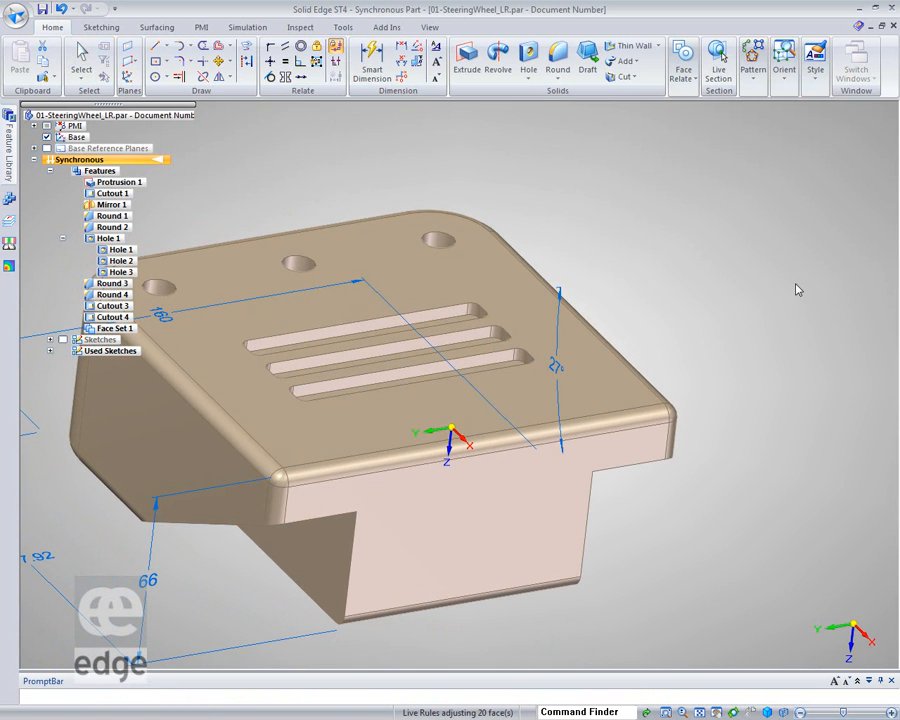
Dimension the width of the block's lower front face with Smart Dimension
left_click(372, 62)
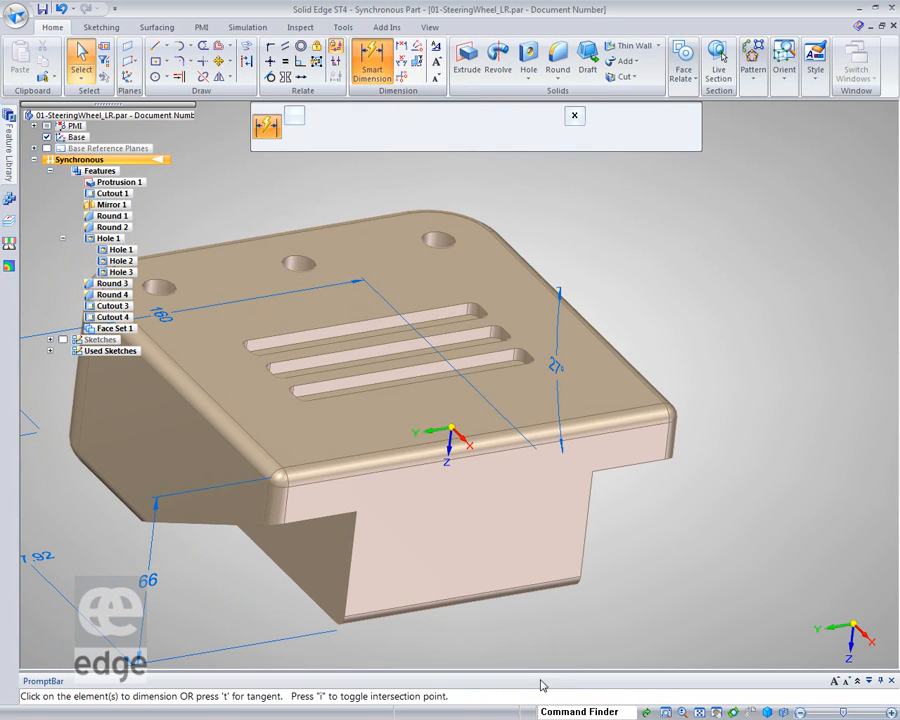
left_click(430, 599)
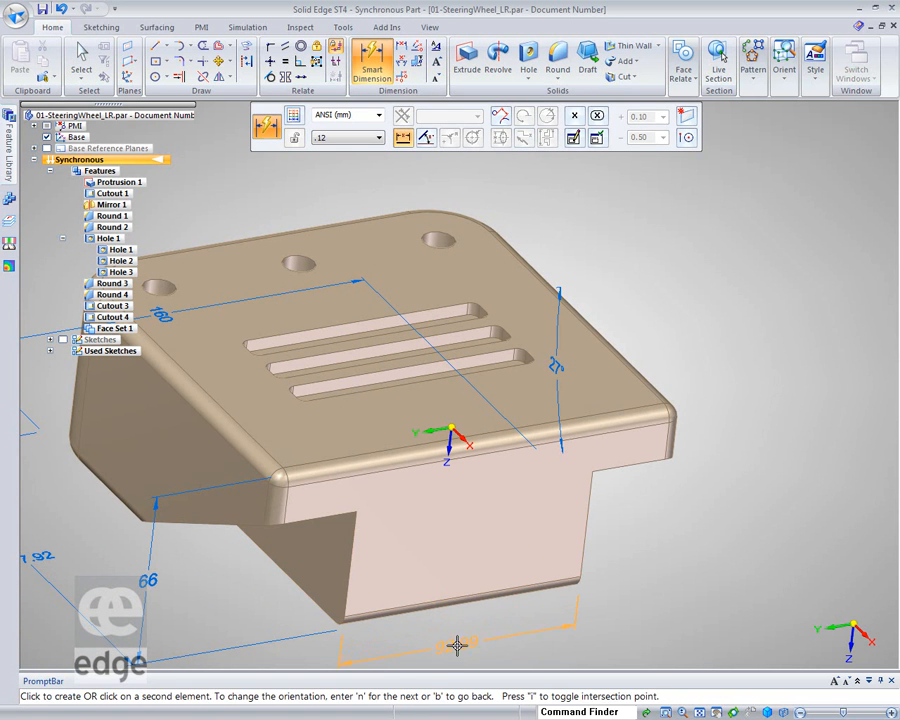
left_click(457, 645)
left_click(792, 431)
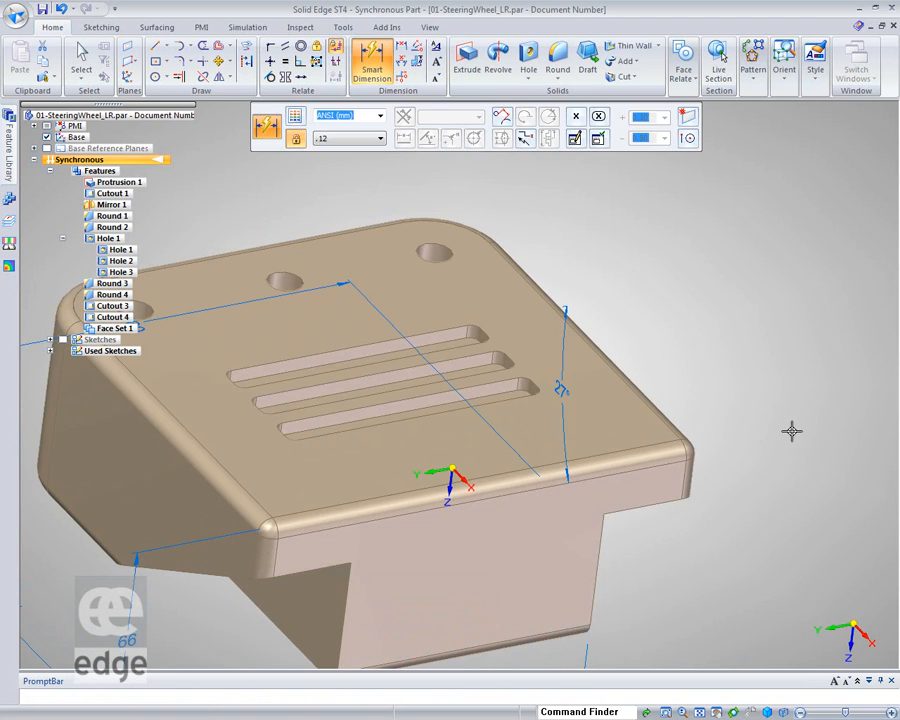
scroll(560, 346, "up", 3)
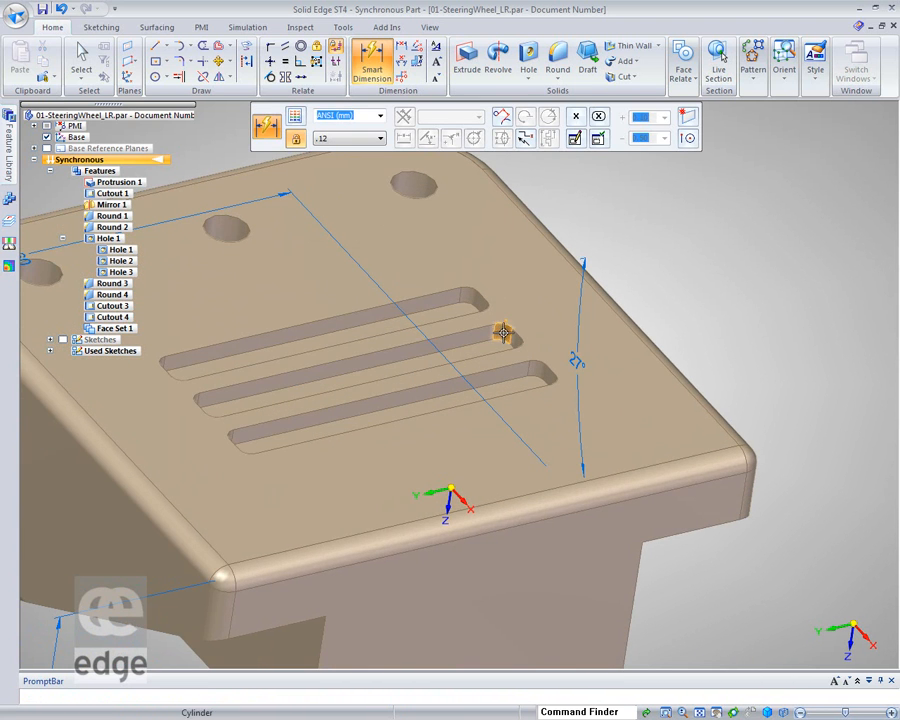
key("Escape")
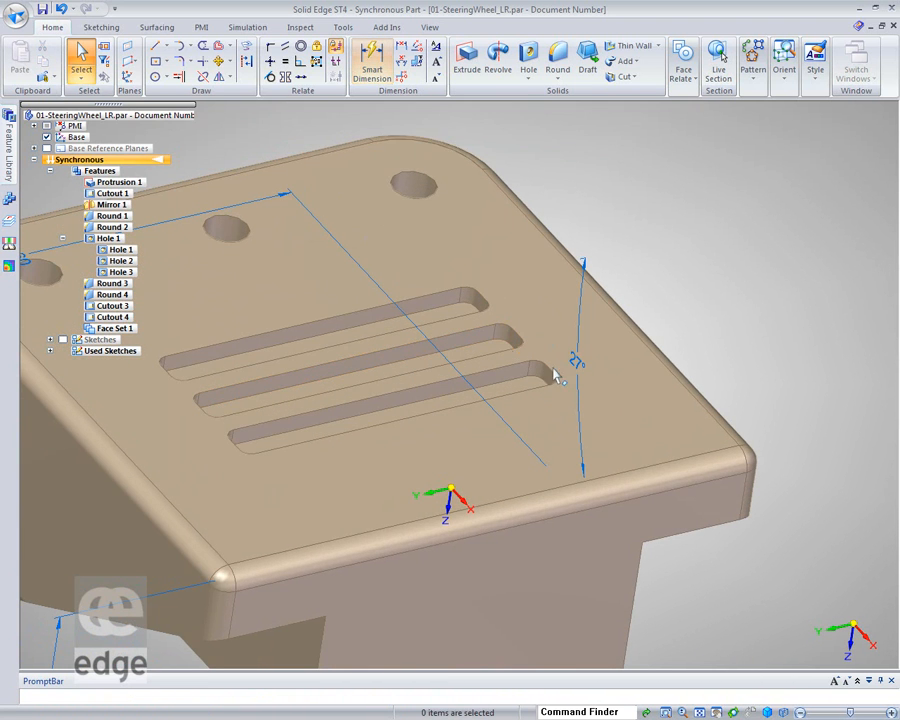
Try to move the slot end faces further along the slots
left_click(507, 342)
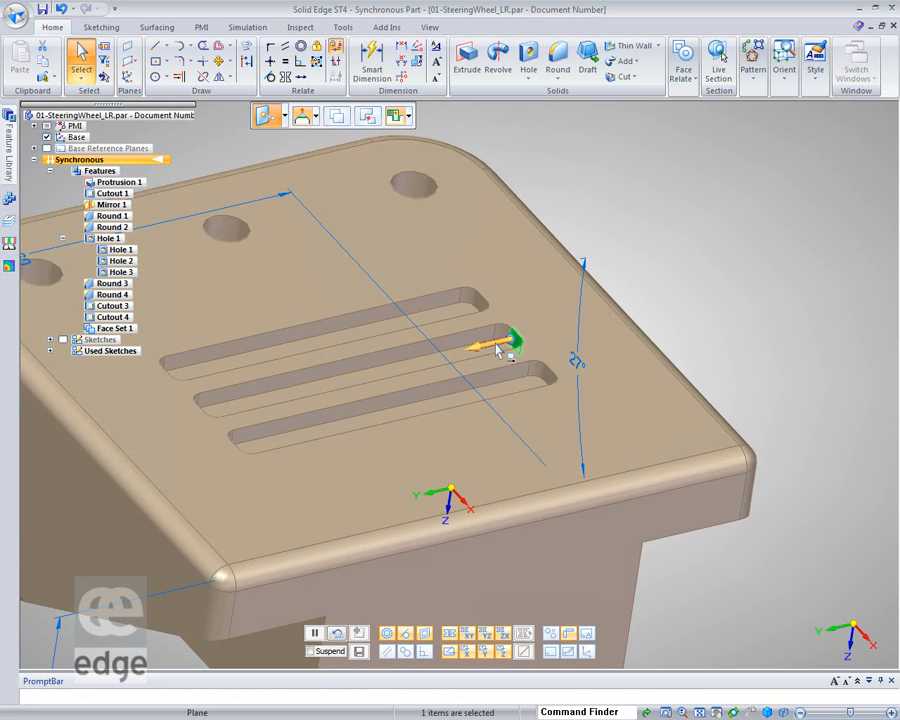
left_click(500, 348)
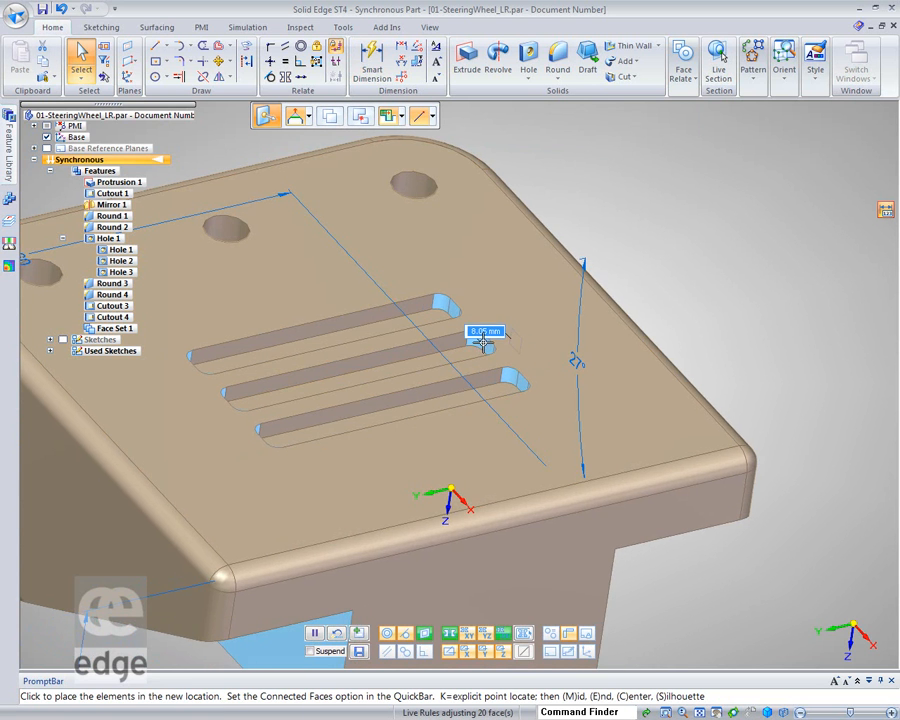
scroll(483, 343, "up", 5)
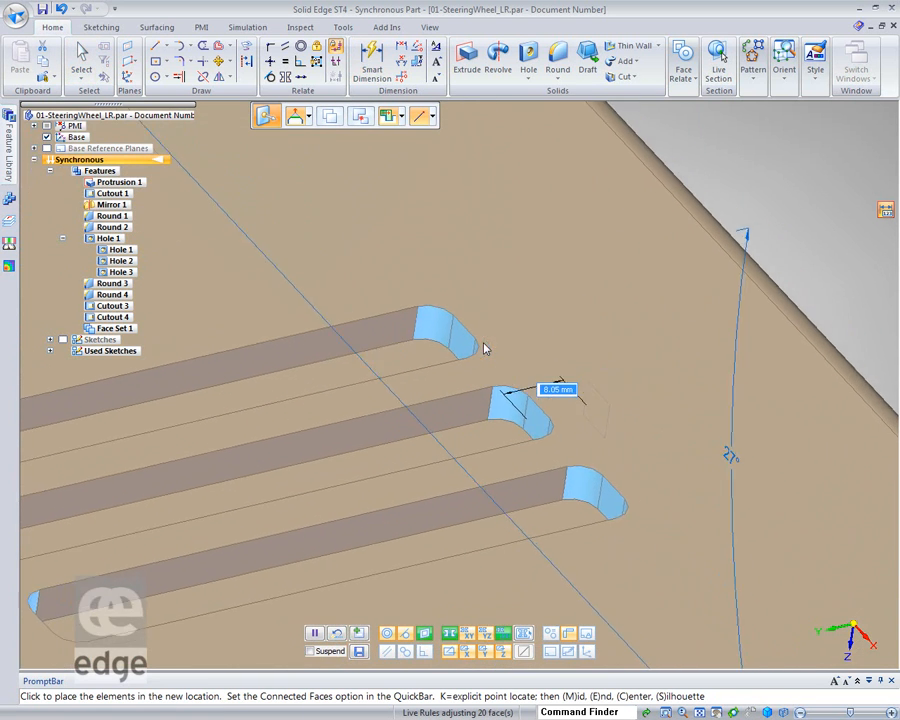
scroll(483, 348, "up", 4)
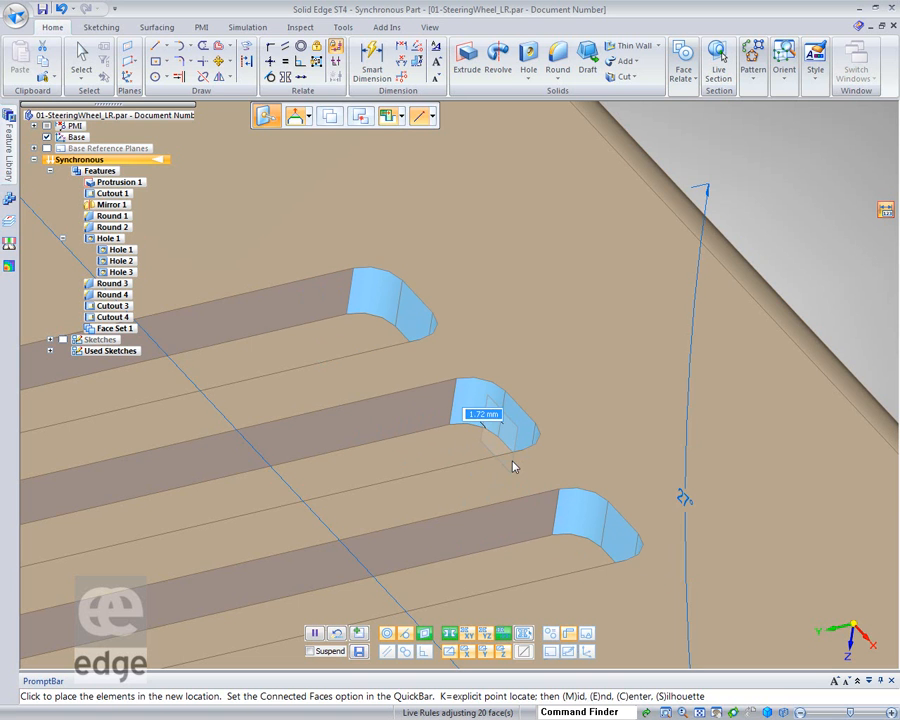
left_click(513, 467)
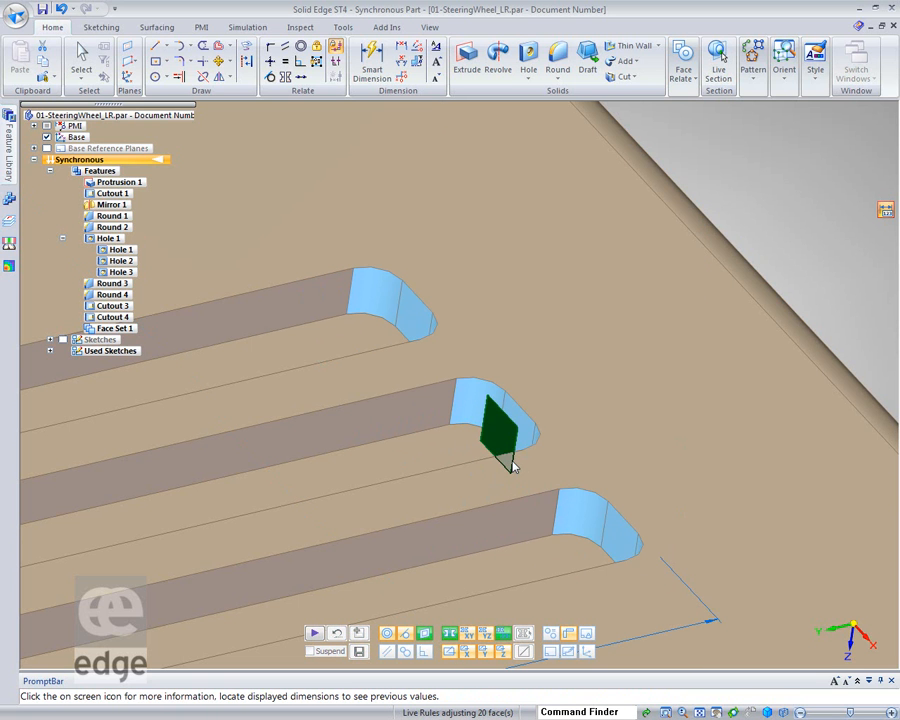
scroll(513, 467, "down", 8)
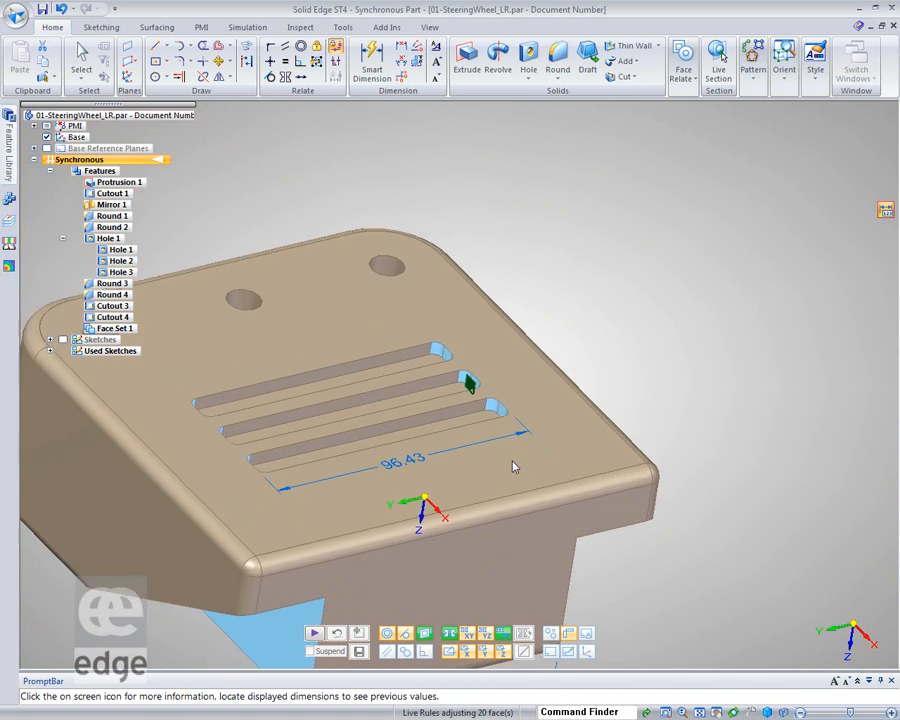
scroll(513, 467, "down", 1)
scroll(767, 384, "down", 3)
scroll(797, 385, "down", 2)
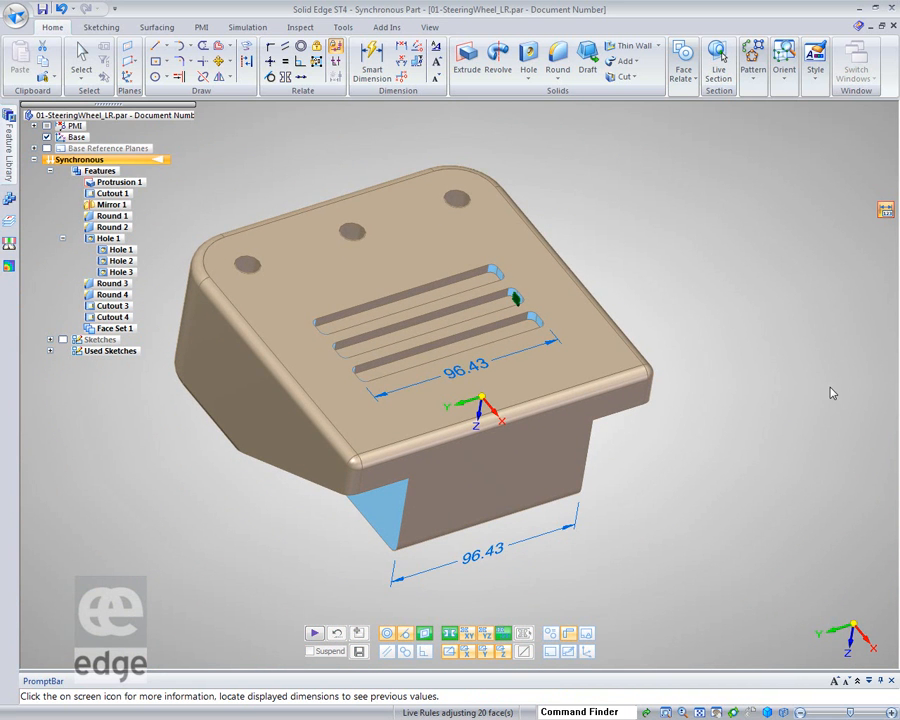
Resume Live Rules and place the moved slot end faces
mouse_move(456, 377)
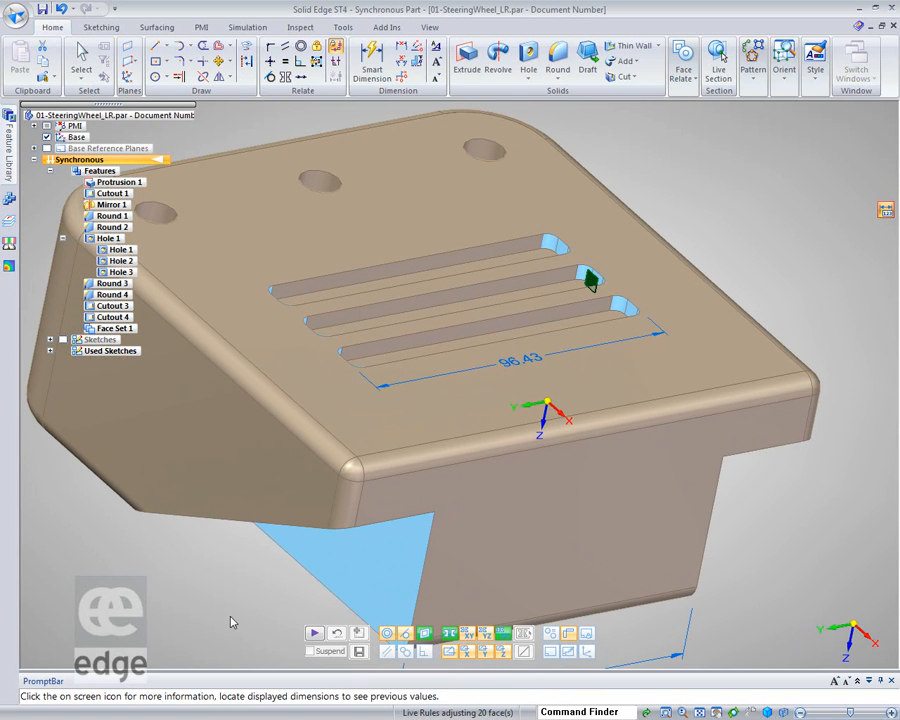
left_click(314, 638)
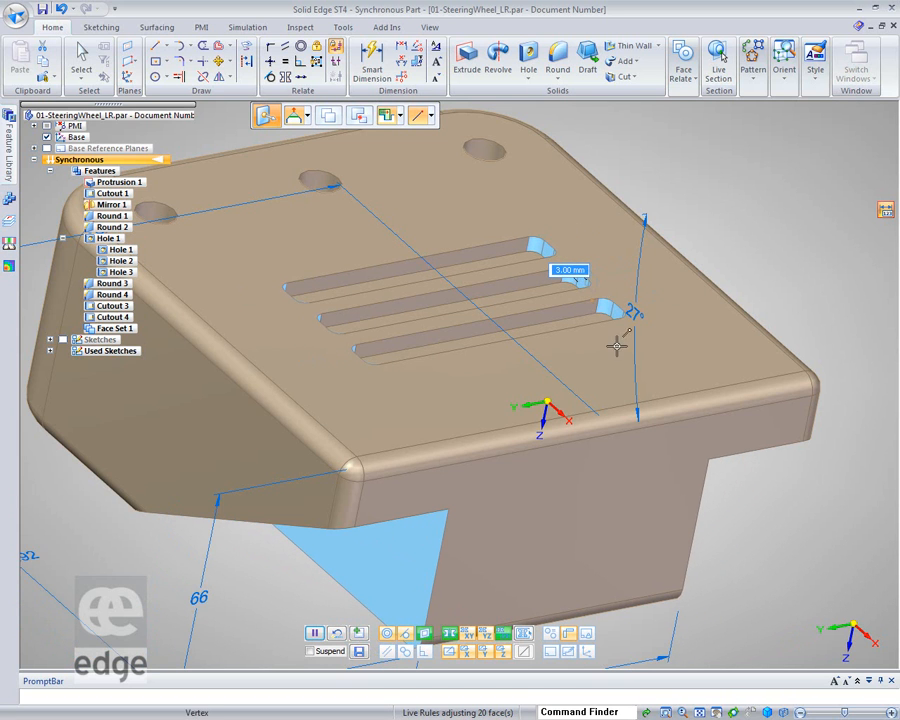
left_click(639, 311)
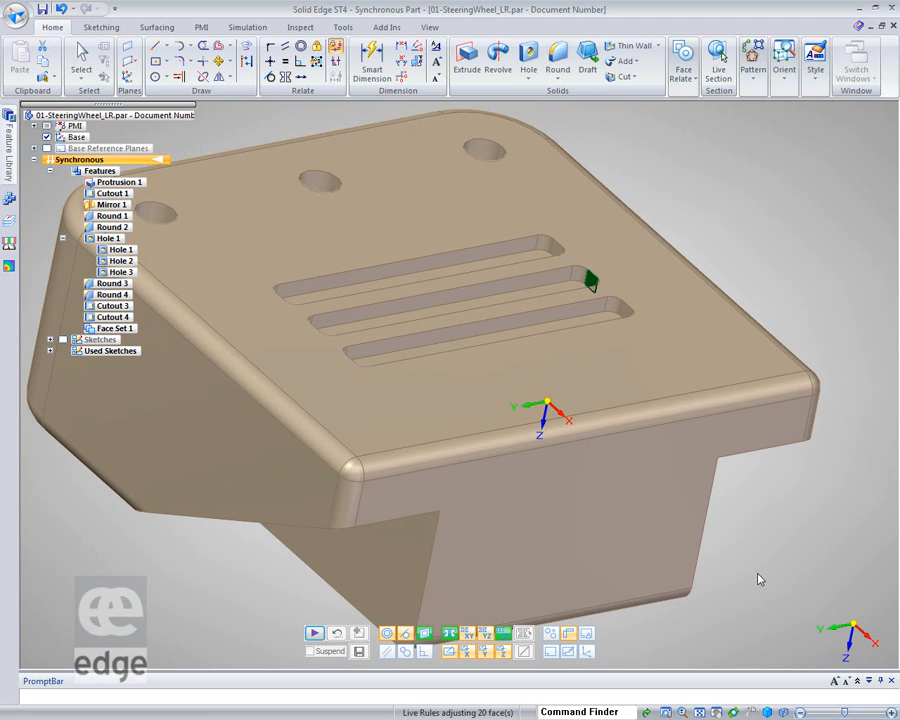
Try again to move the slot end faces along the slots, checking the linked lower face dimension
mouse_move(760, 577)
middle_mouse_down()
mouse_move(757, 415)
mouse_move(765, 592)
middle_mouse_up()
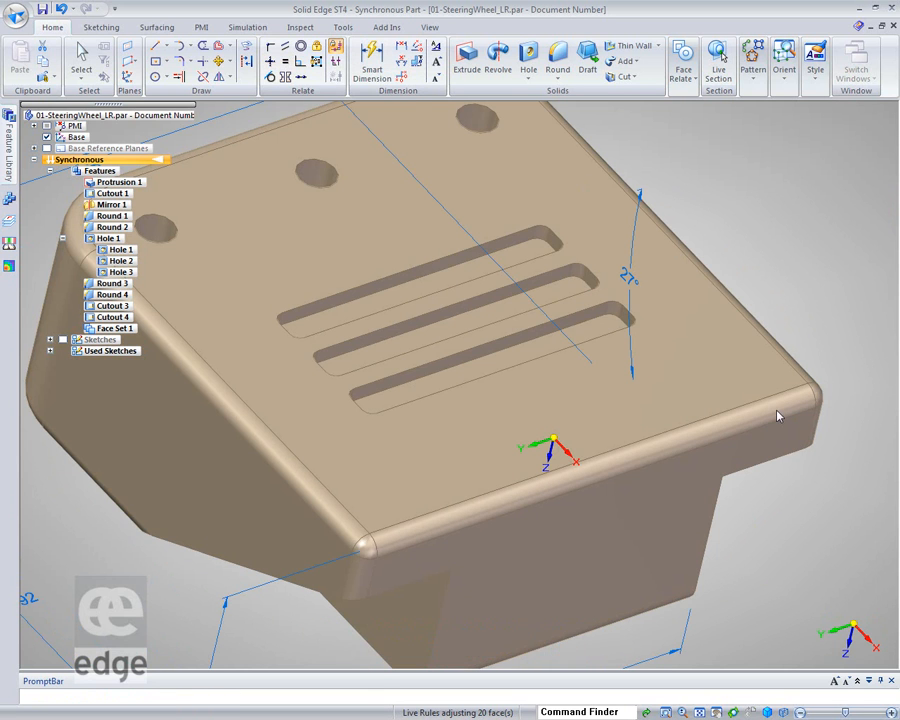
left_click(588, 281)
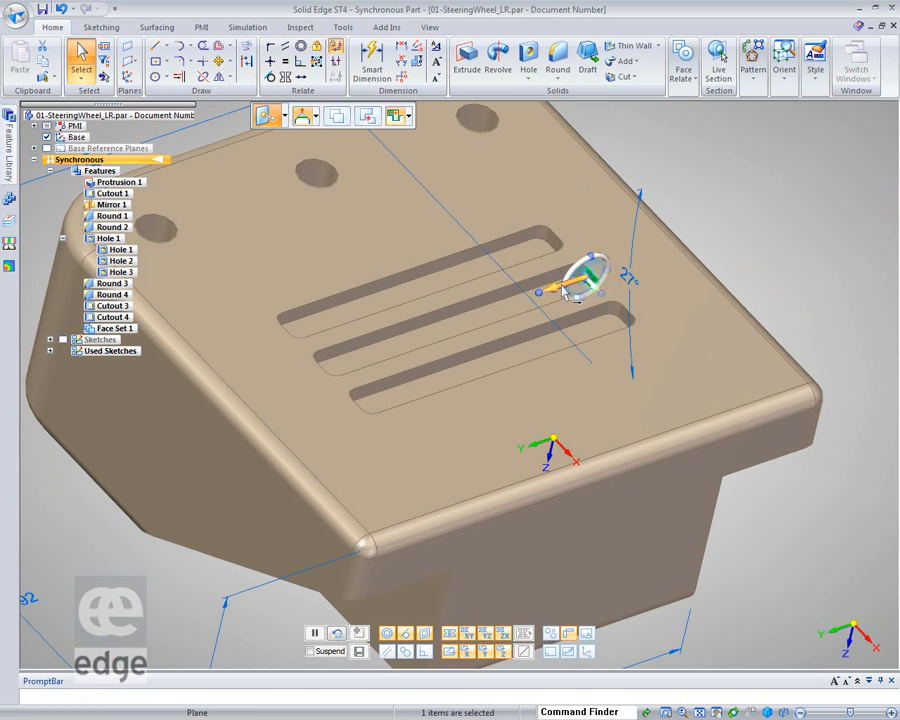
left_click(565, 288)
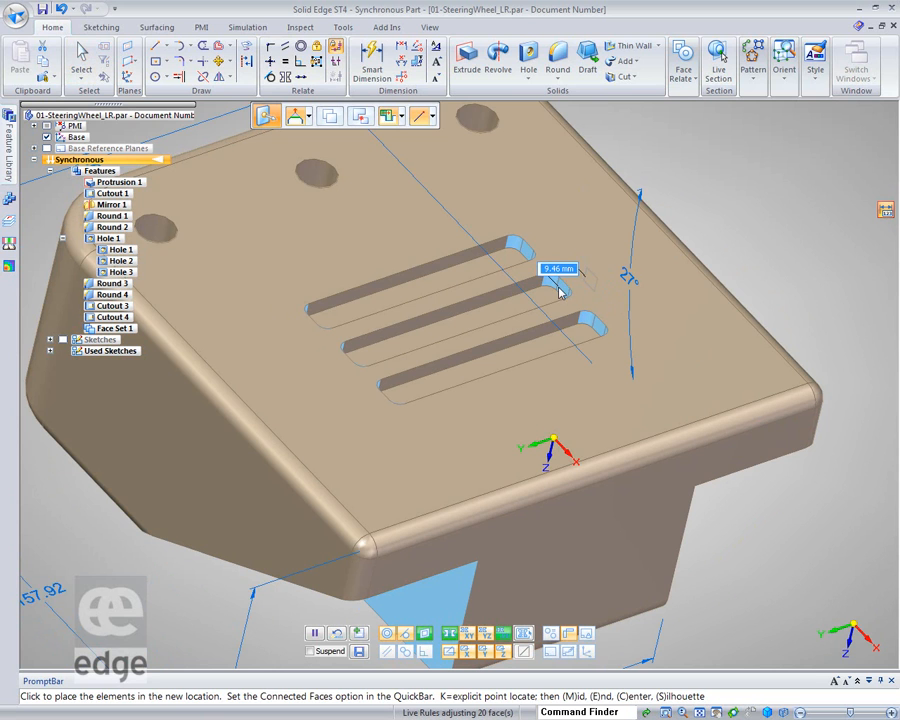
left_click(560, 290)
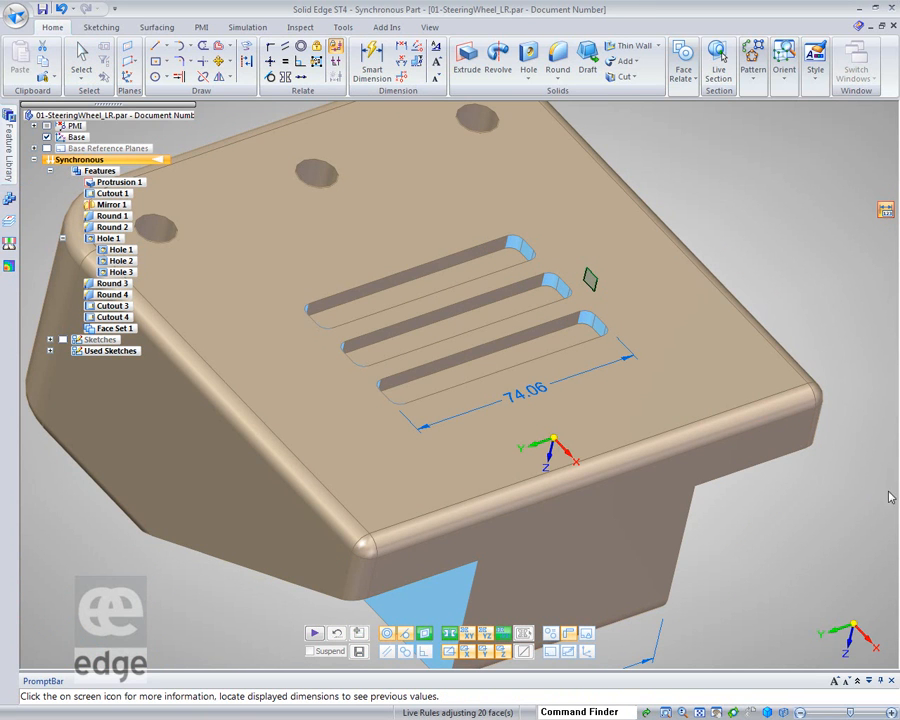
scroll(832, 535, "down", 2)
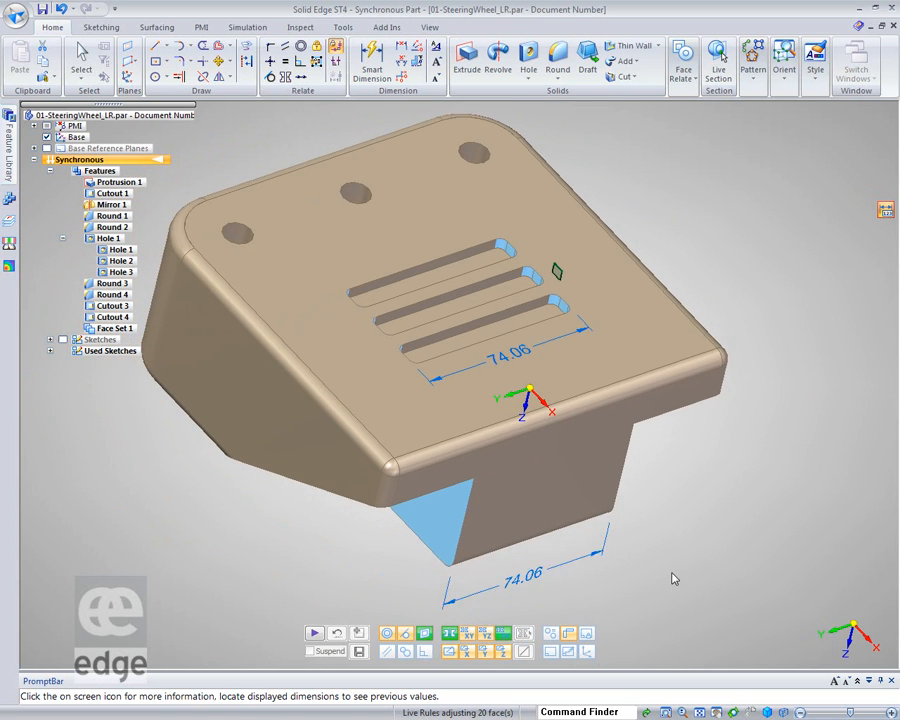
mouse_move(534, 567)
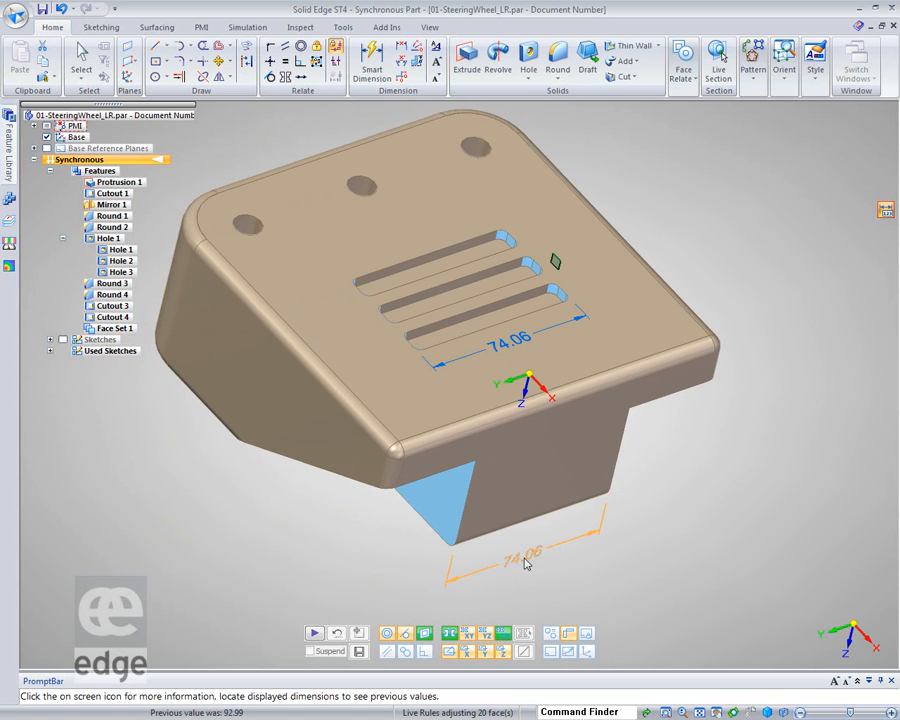
Resume Live Rules, place the slot end faces and exit the move
scroll(898, 338, "up", 2)
scroll(898, 338, "up", 4)
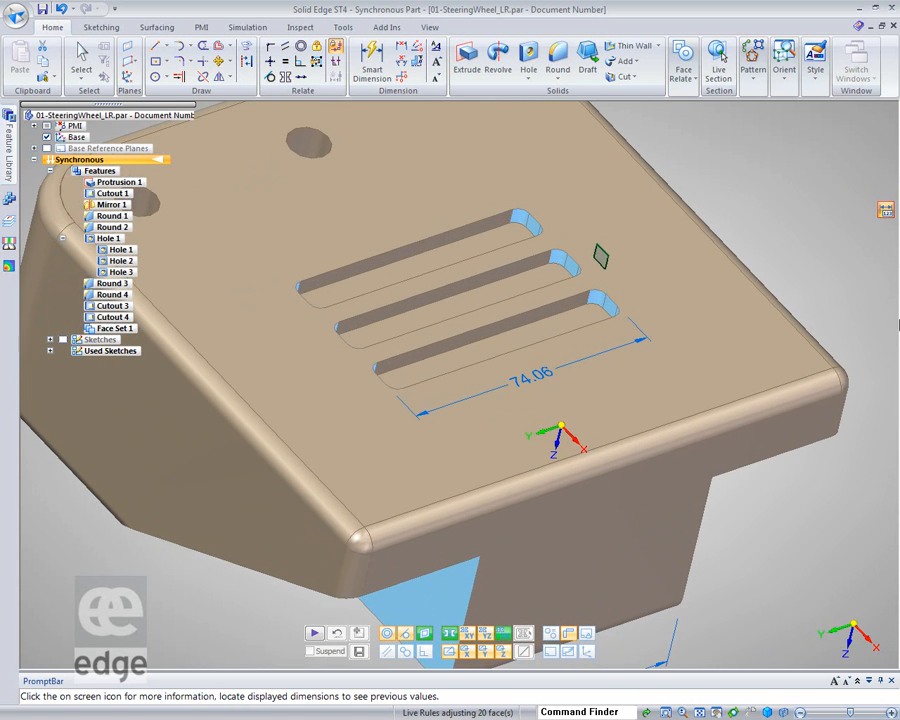
key("v")
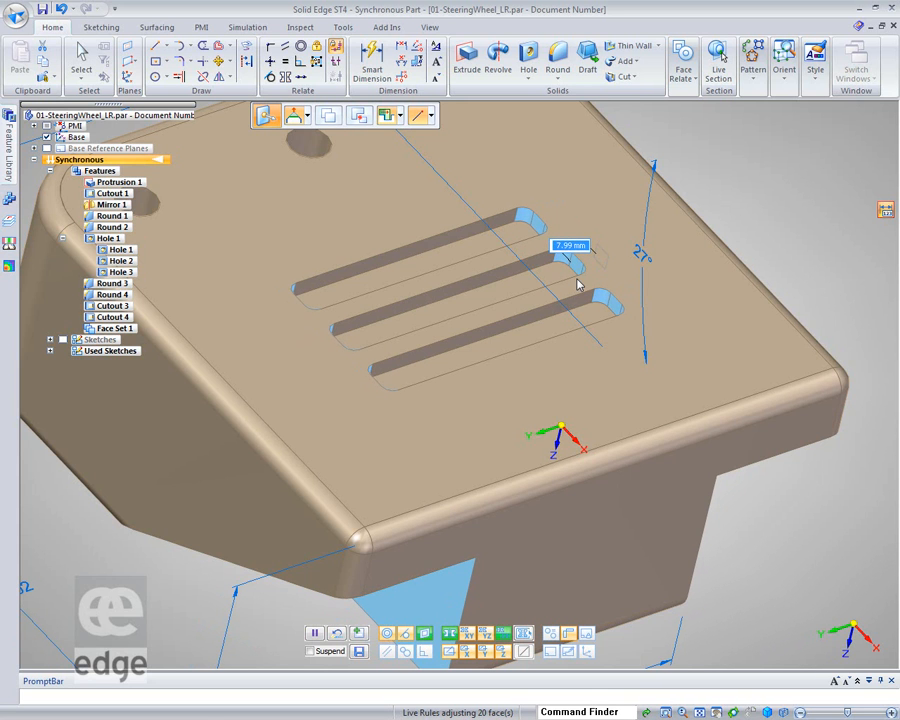
left_click(578, 285)
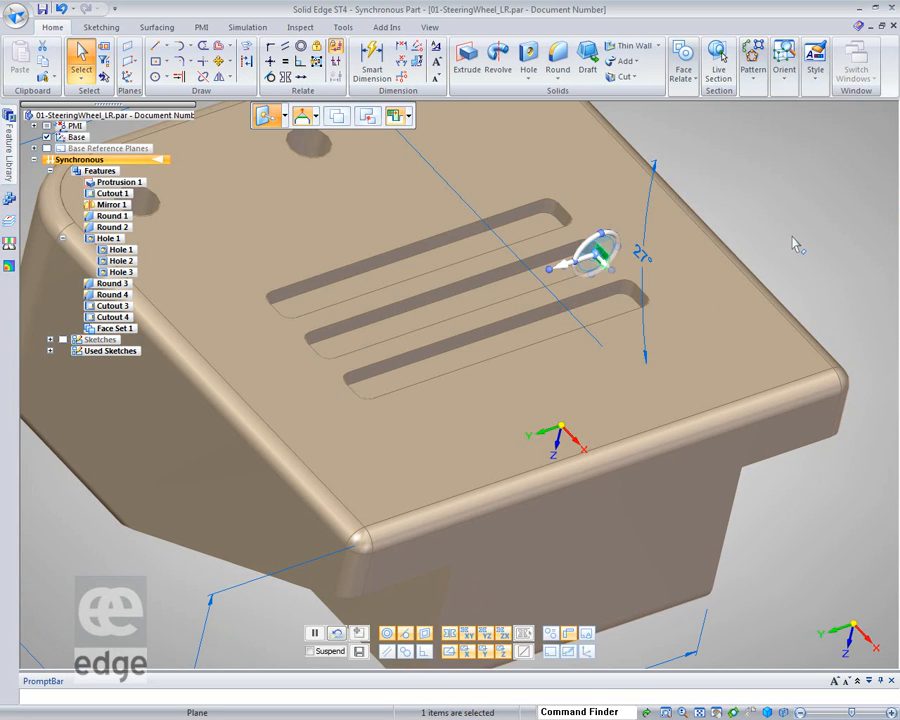
key("Escape")
Start moving a slot end face and clear two Coplanar relationships in Live Rules Advanced before accepting
left_click(637, 297)
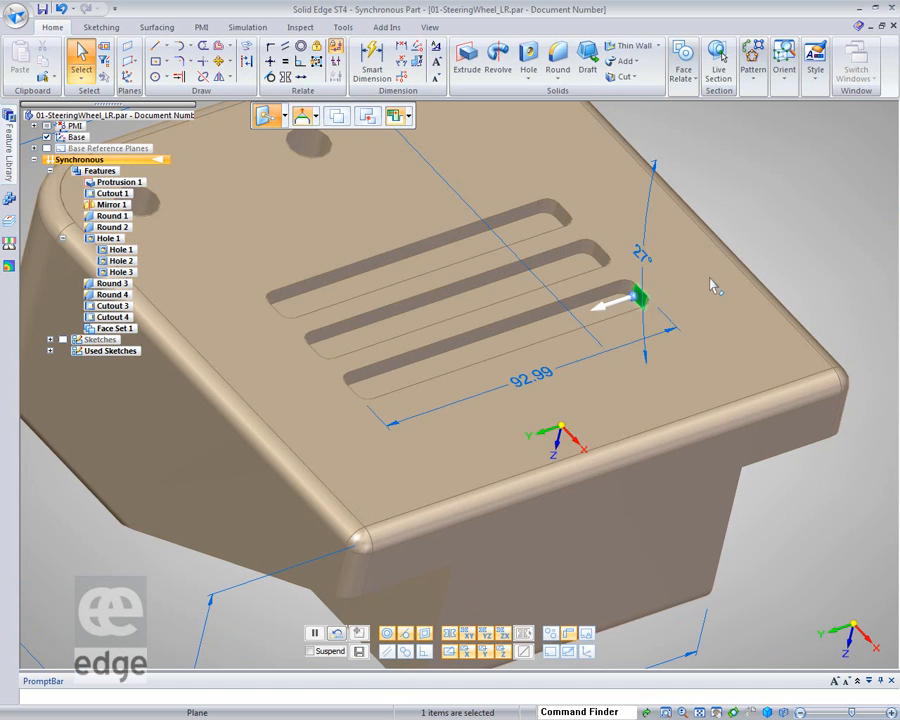
left_click(615, 310)
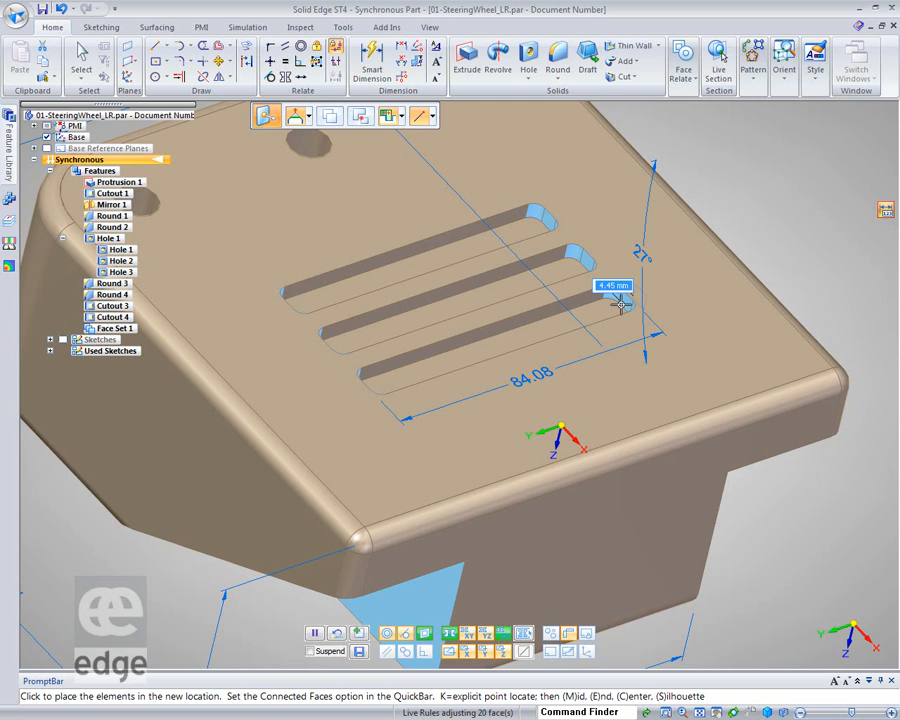
left_click(622, 310)
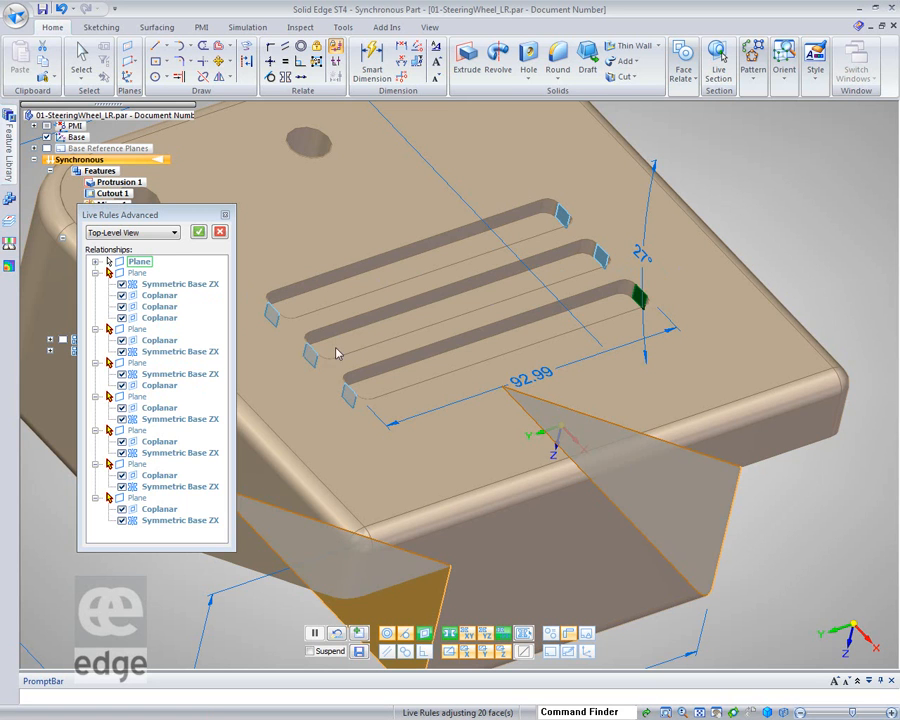
left_click(121, 408)
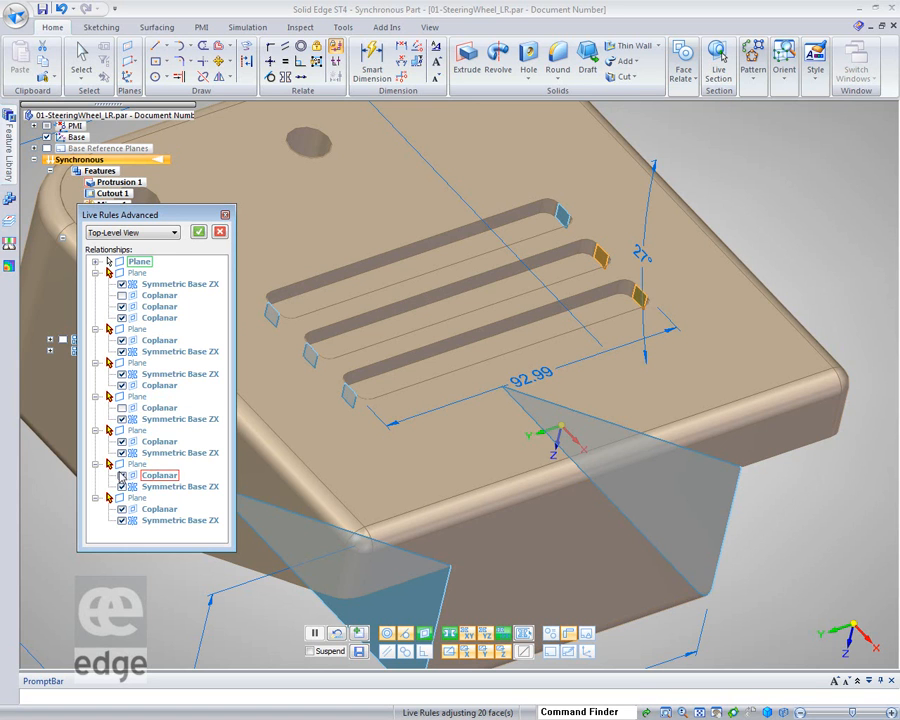
left_click(122, 476)
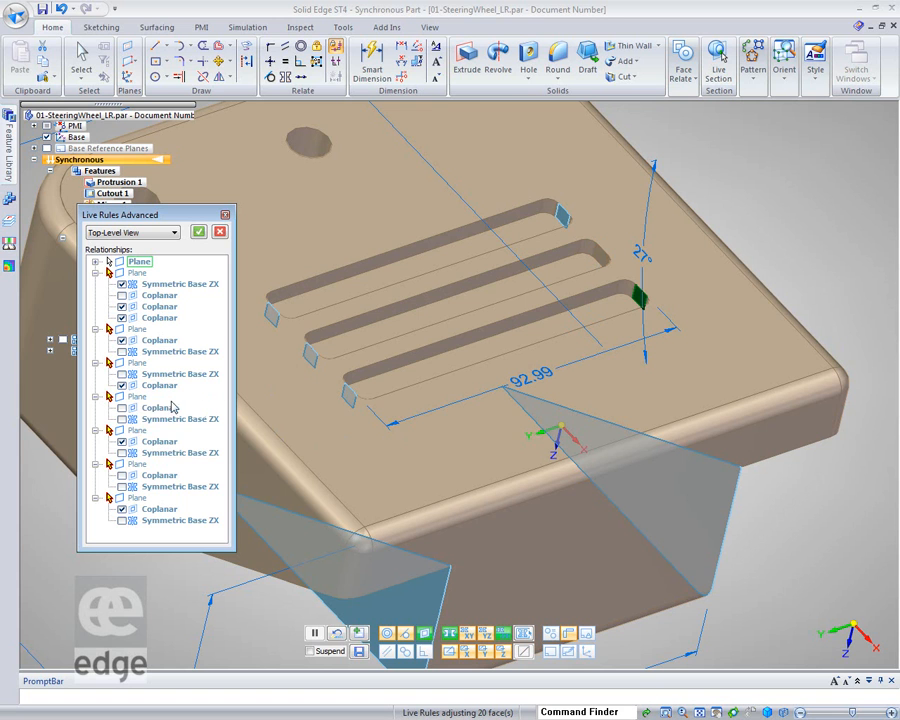
left_click(199, 233)
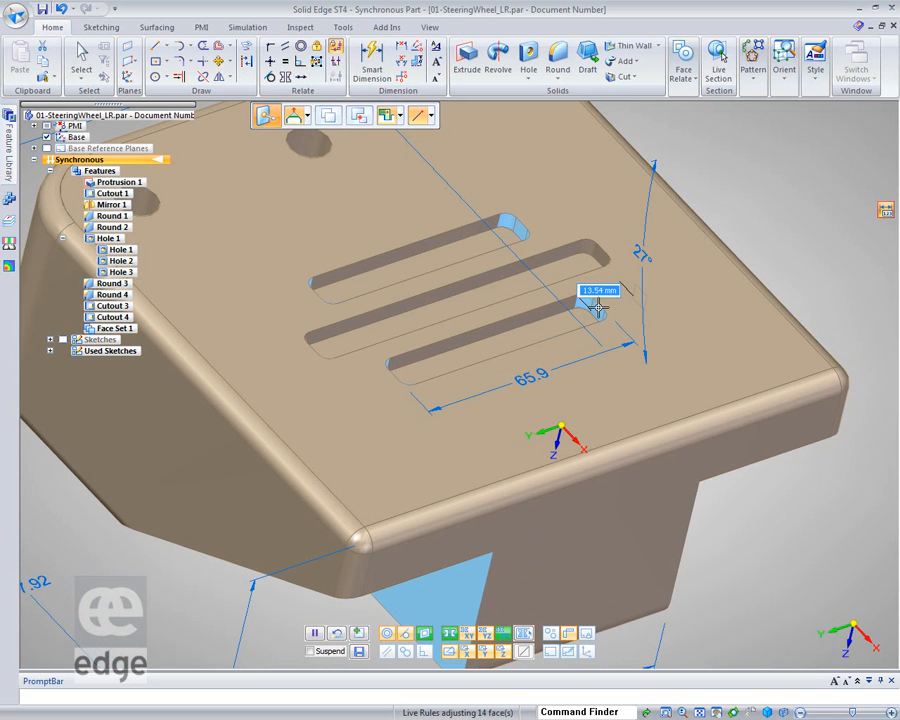
Place the slot end faces at their new position along the slots and deselect
left_click(608, 304)
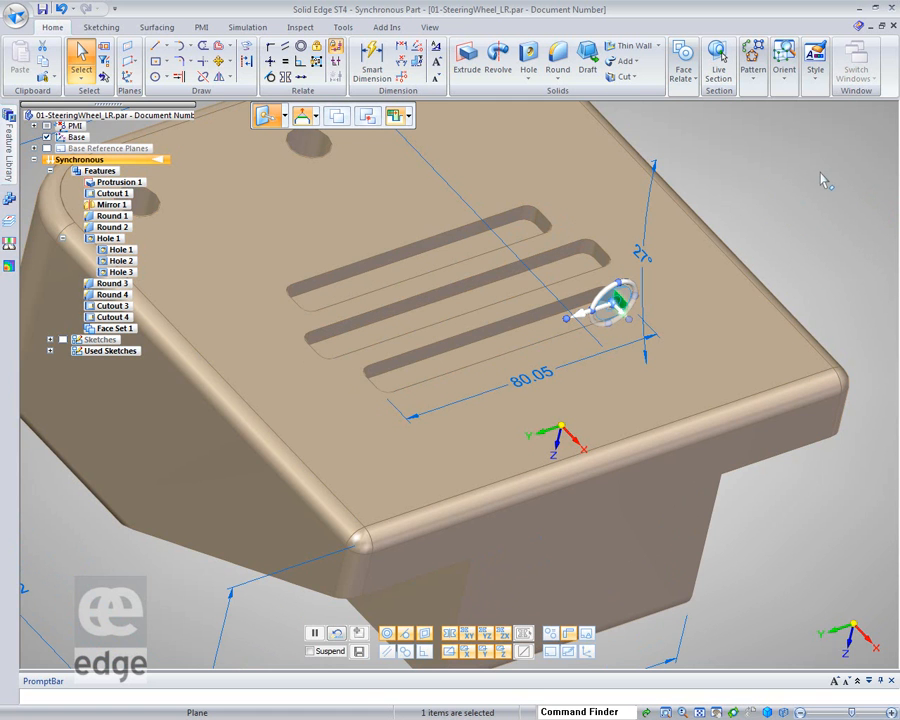
scroll(846, 207, "down", 3)
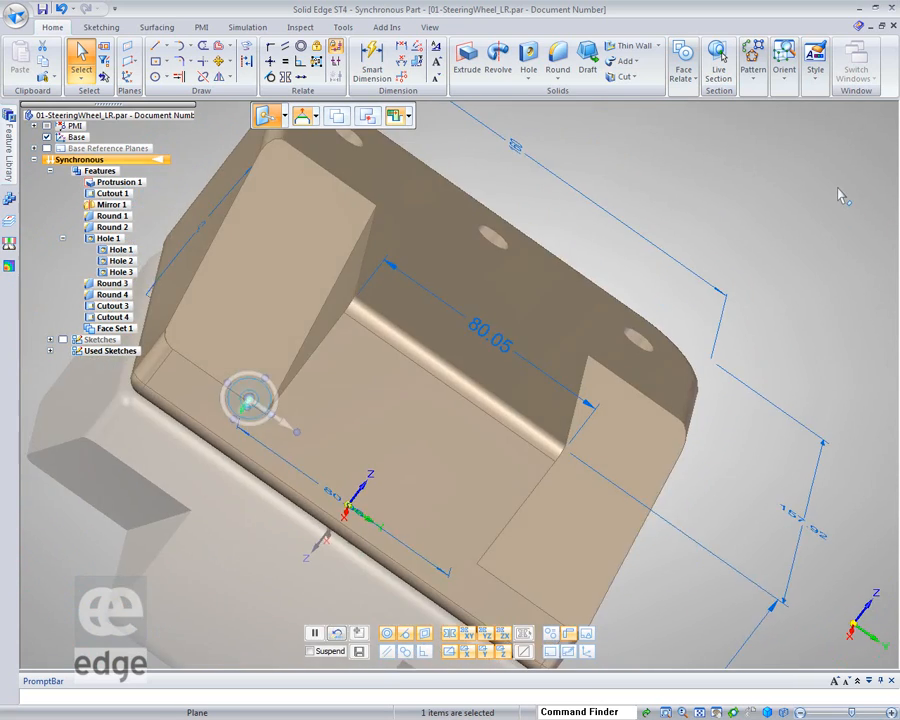
left_click(841, 194)
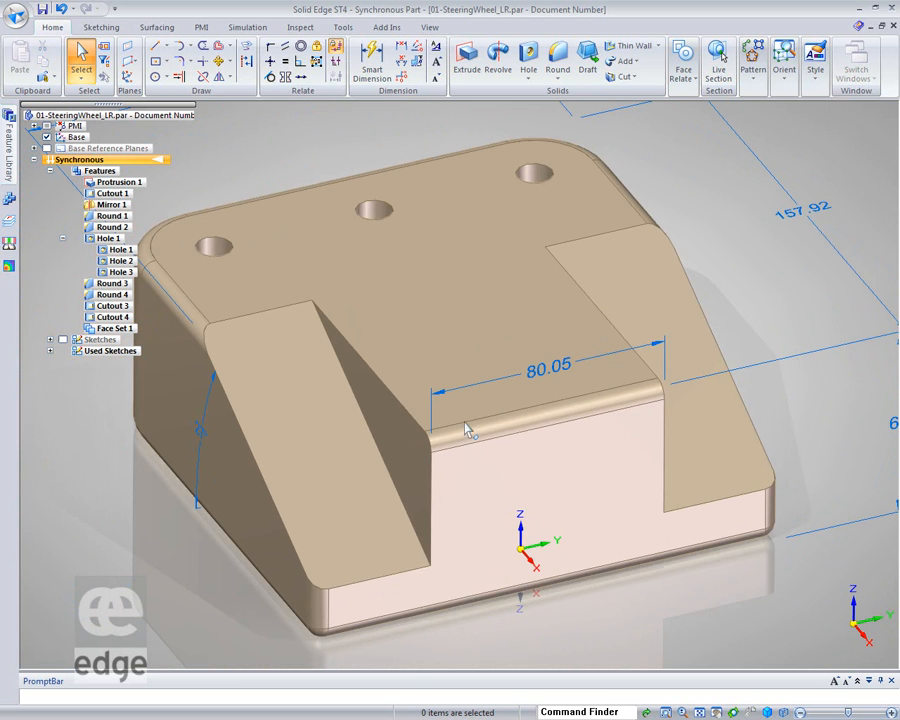
Show the sketches and move Sketch 6 up onto the block's top face level
left_click(63, 340)
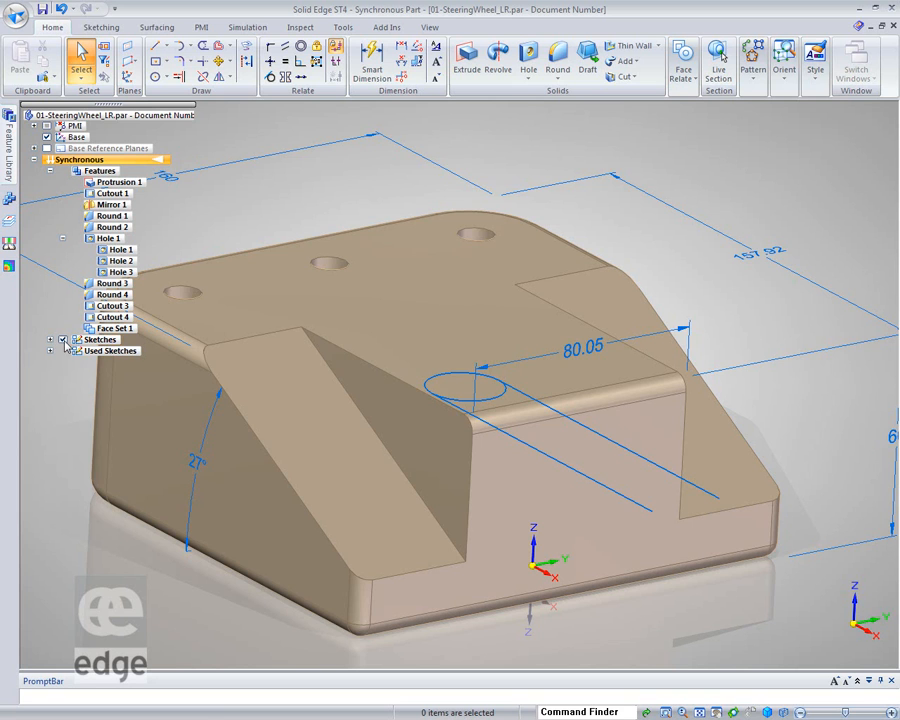
left_click(50, 339)
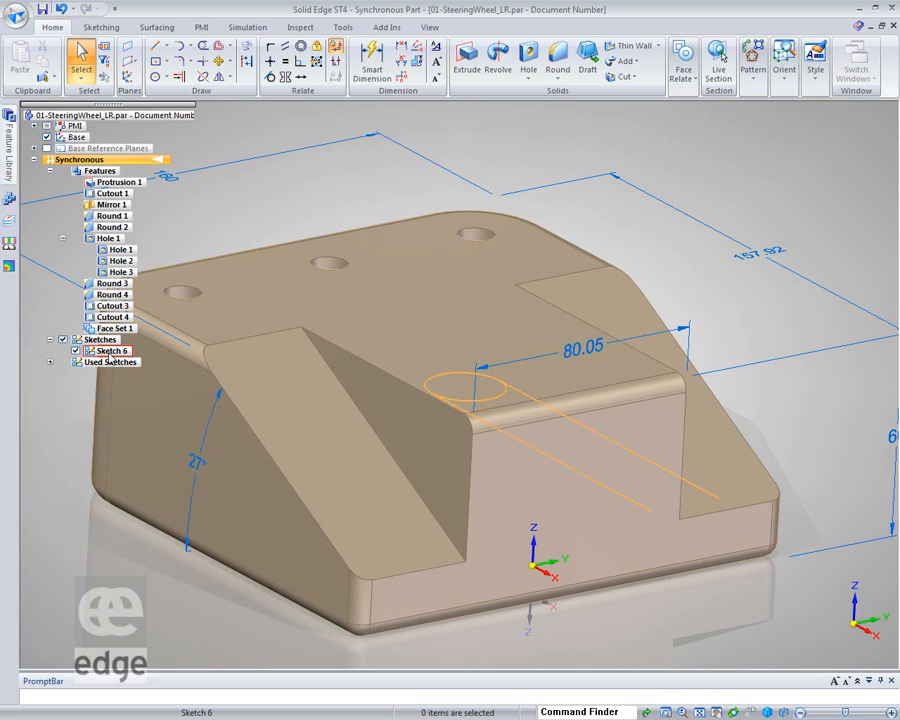
right_click(583, 428)
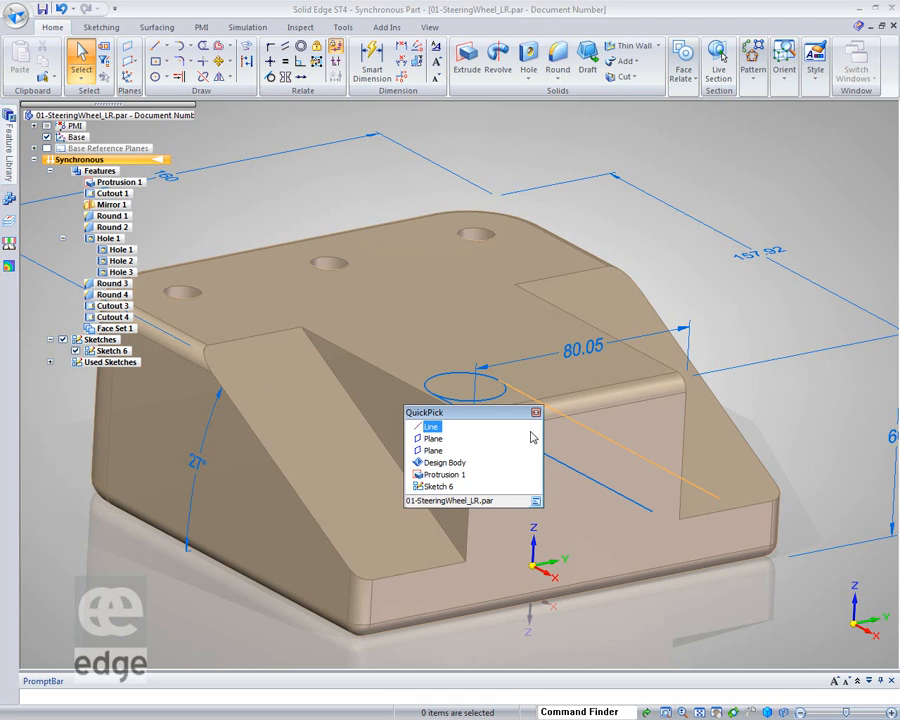
left_click(437, 486)
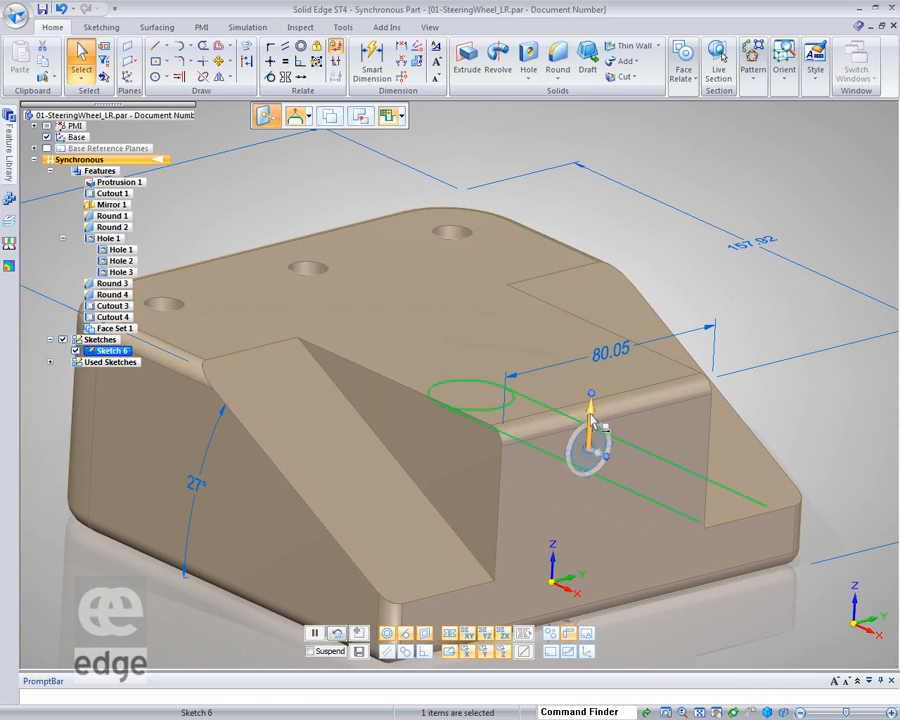
left_click(591, 432)
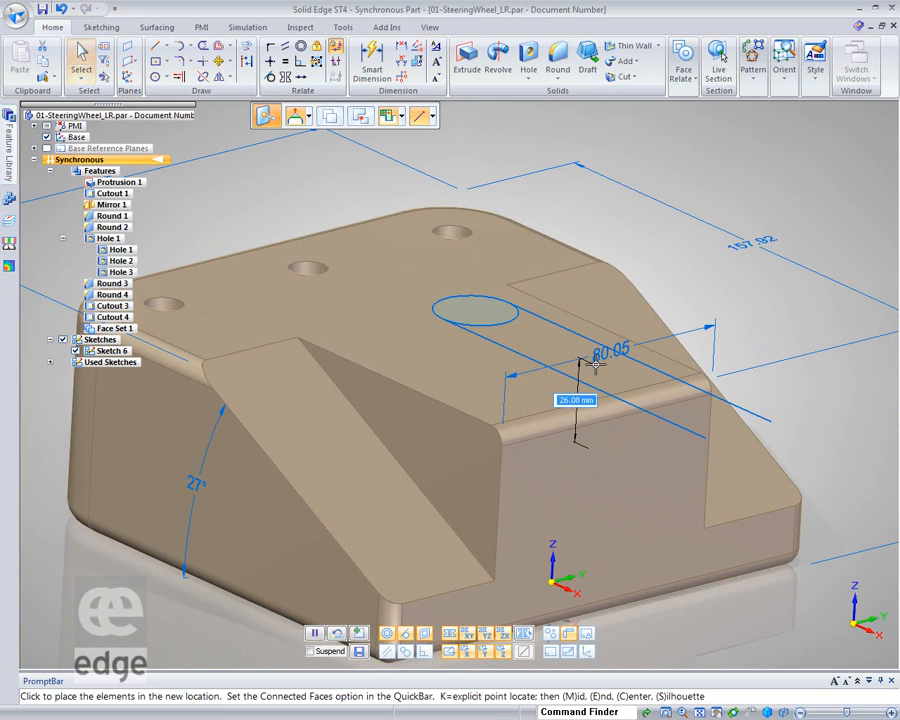
left_click(491, 430)
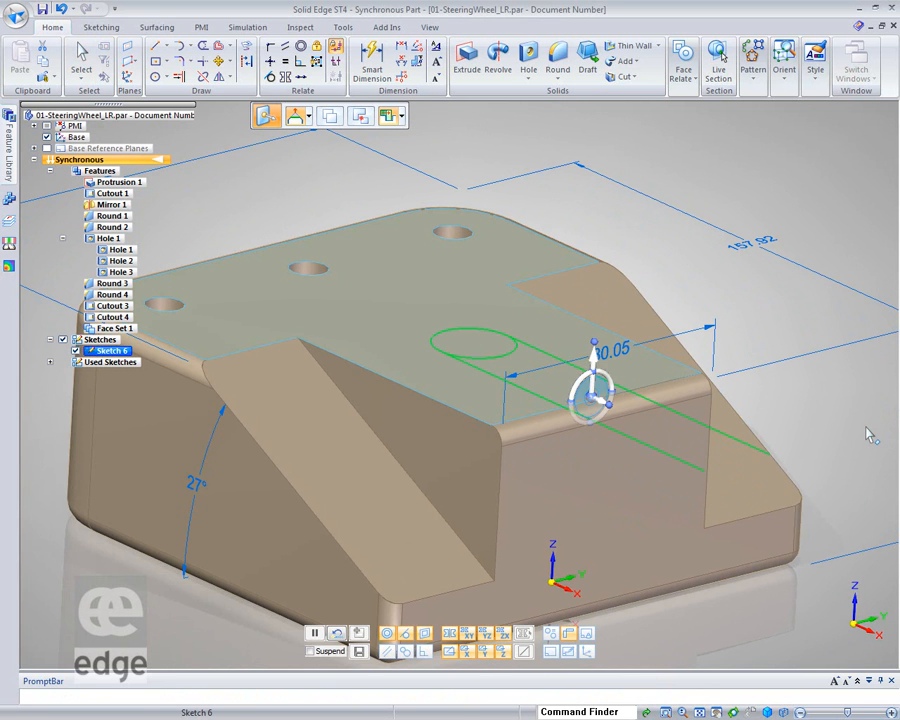
left_click(866, 428)
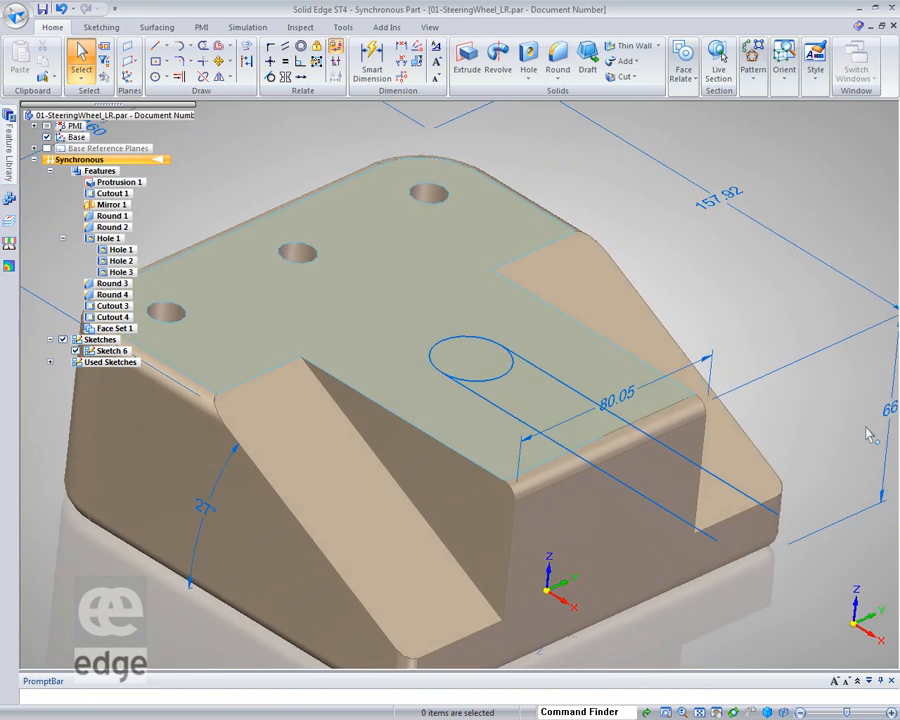
Extrude the Sketch 6 slot region as an open profile to cut a slot down into the block, about 33 mm deep
left_click(449, 361)
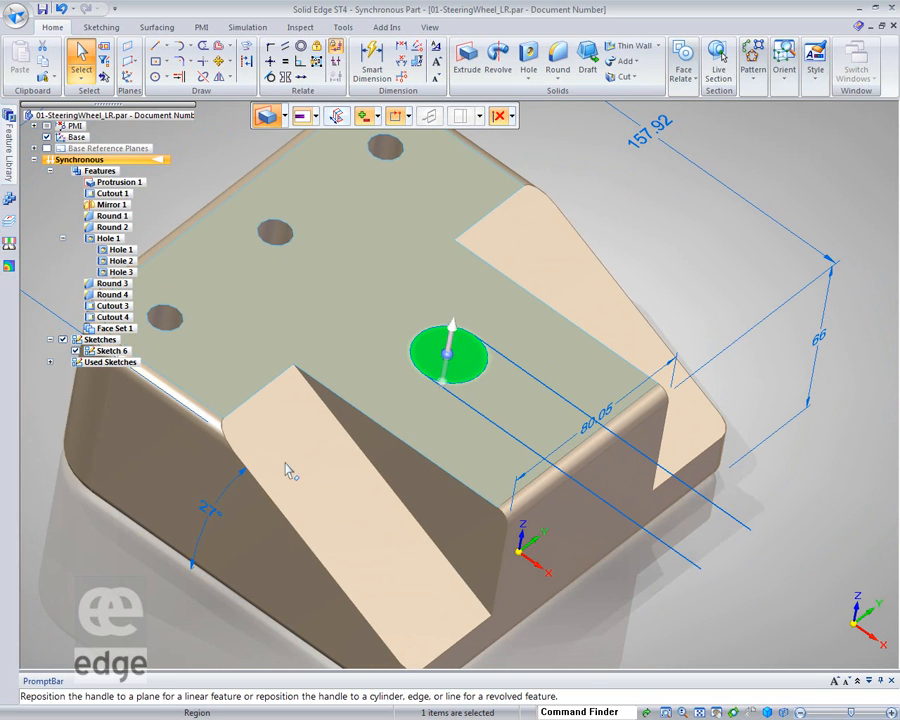
left_click(520, 394, "ctrl")
left_click(450, 340)
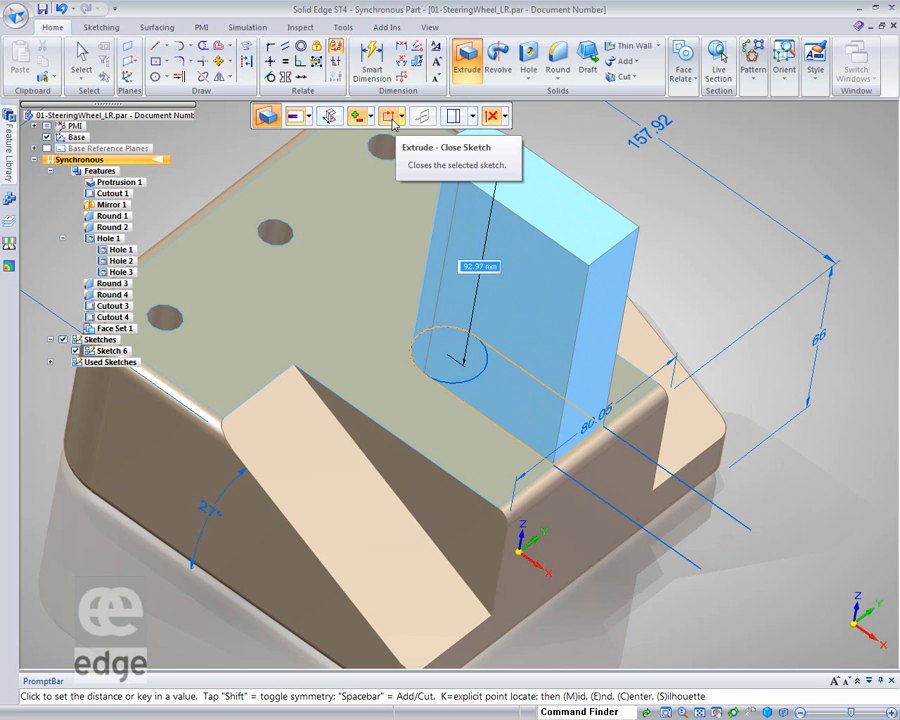
left_click(402, 117)
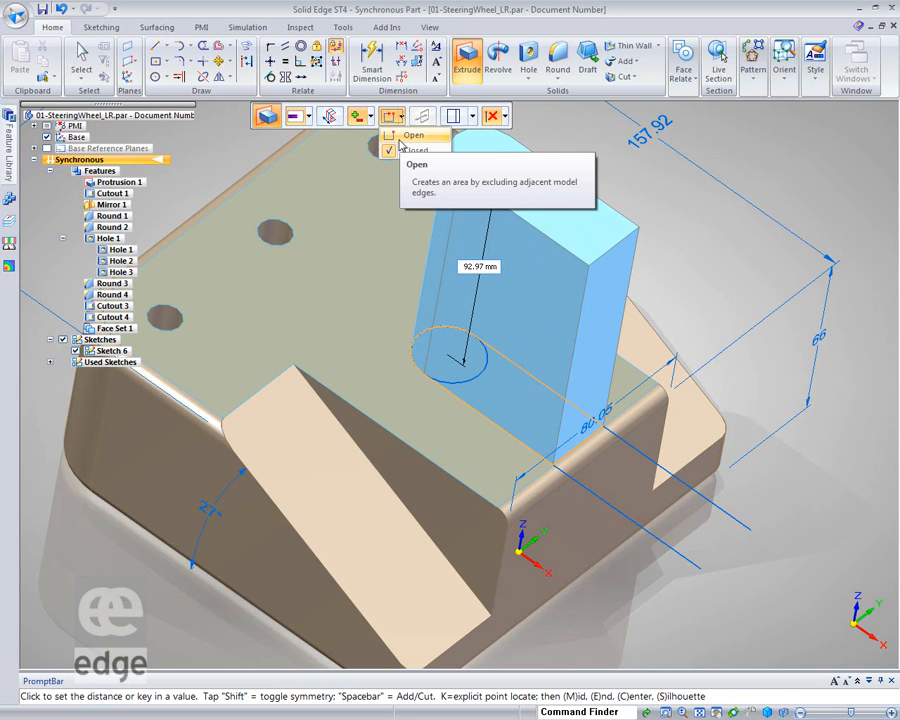
left_click(396, 136)
right_click(480, 328)
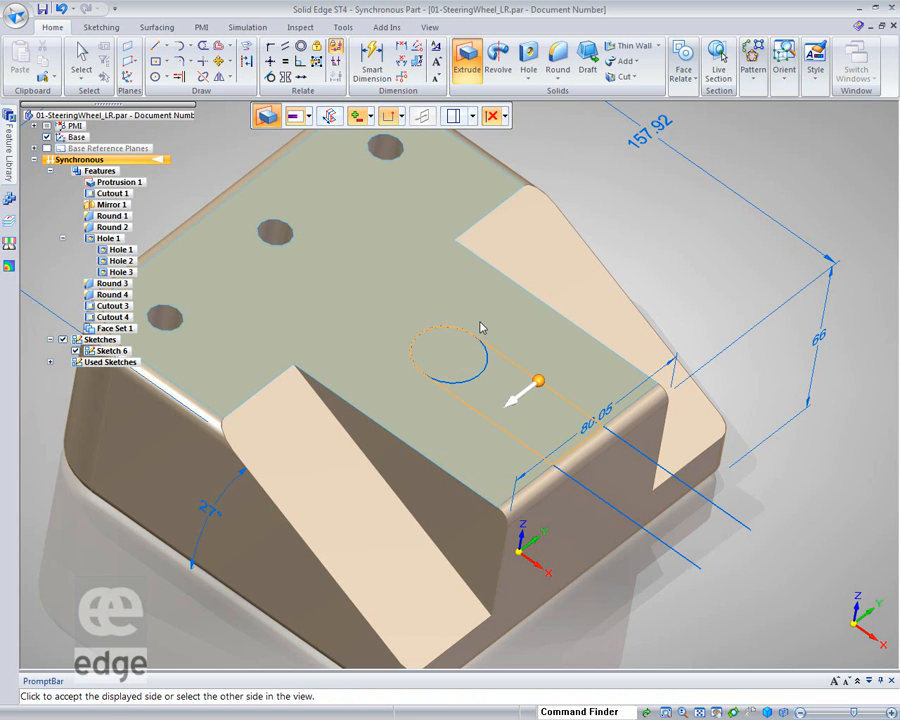
left_click(510, 405)
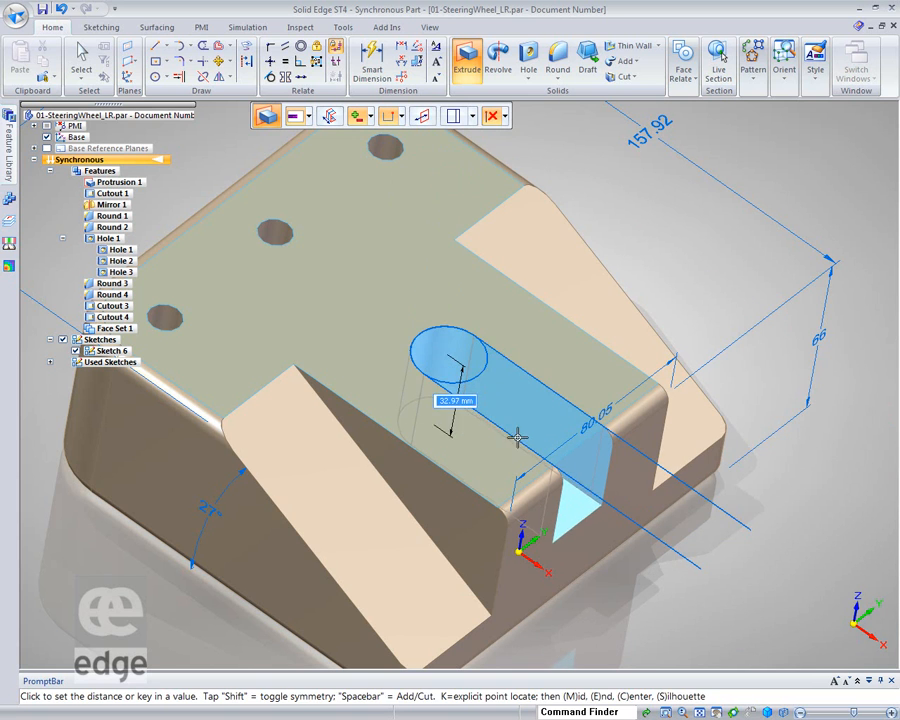
left_click(519, 430)
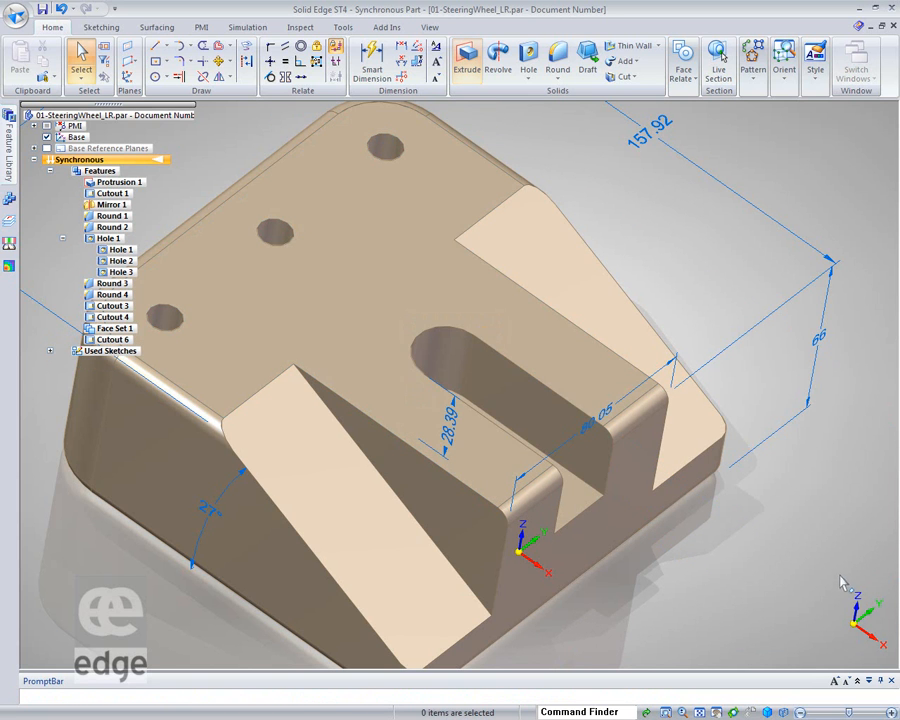
Try to rotate the new slot's end face about 13° with the steering wheel
middle_click_drag(727, 543, 556, 578)
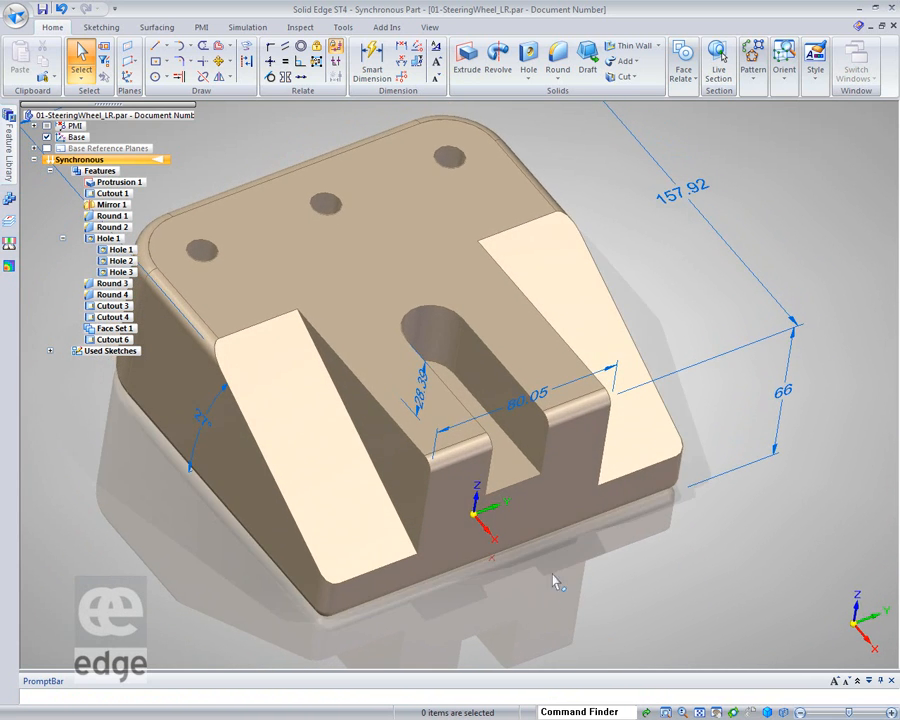
left_click(511, 478)
left_click(511, 471)
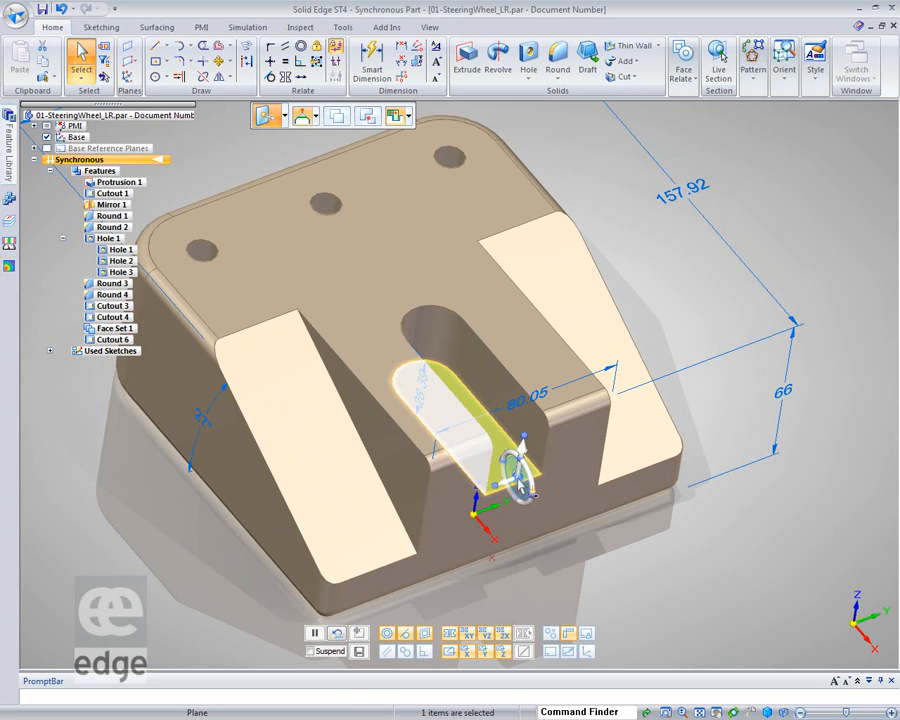
left_click(517, 483)
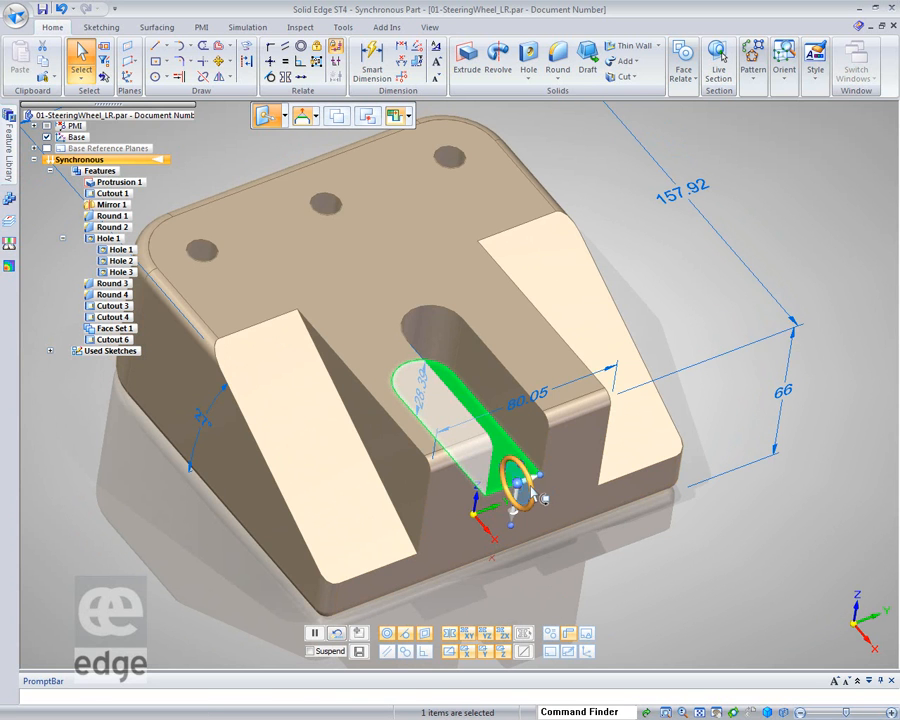
left_click(541, 497)
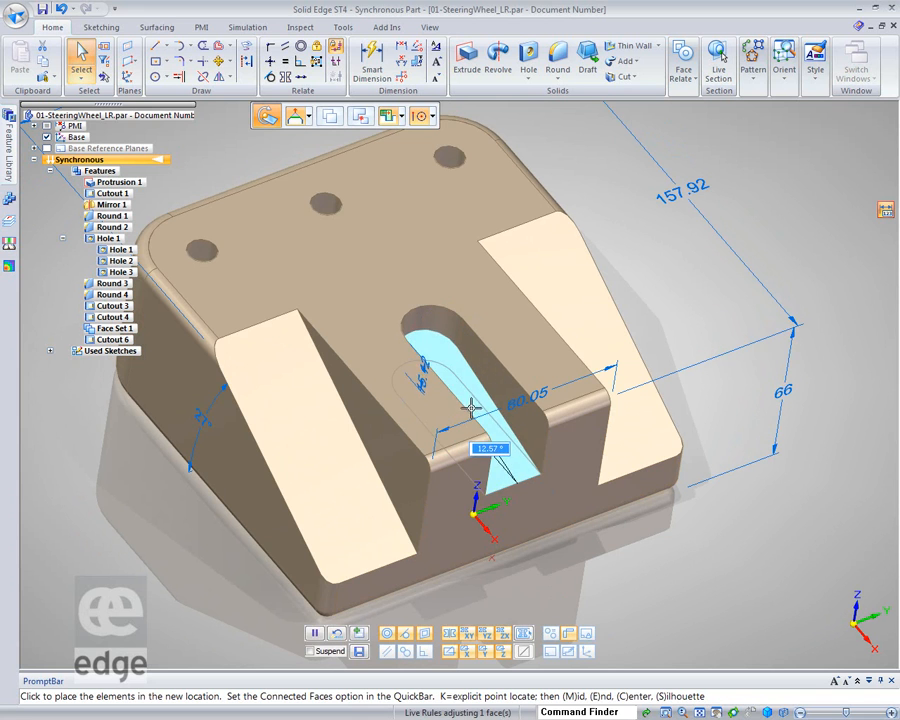
left_click(480, 411)
left_click(754, 600)
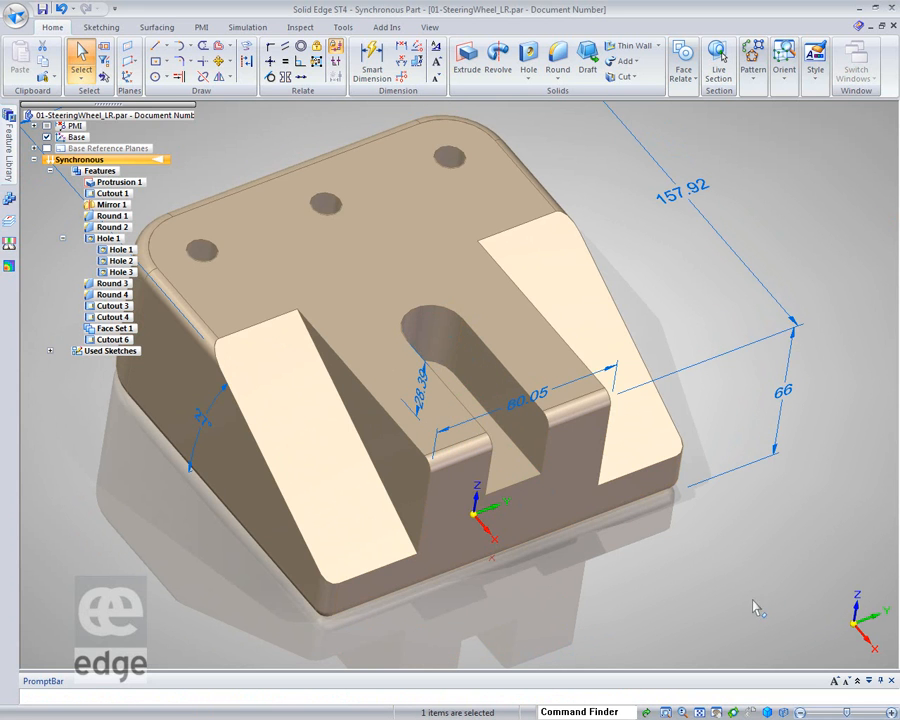
Make the slot's end face coplanar with the right sloped face using a persistent Coplanar relation
left_click(520, 476)
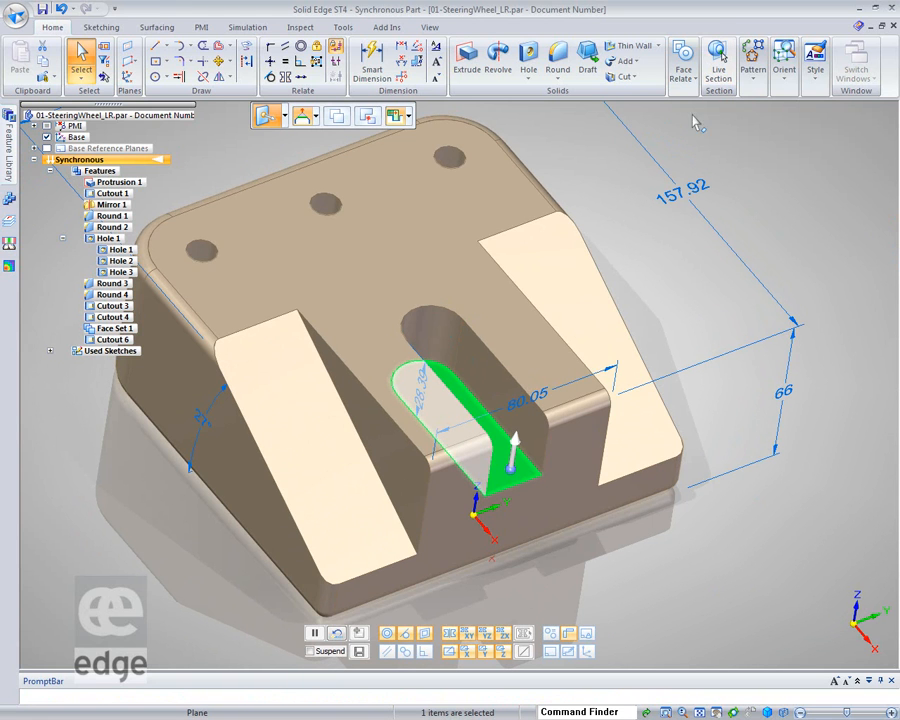
left_click(696, 80)
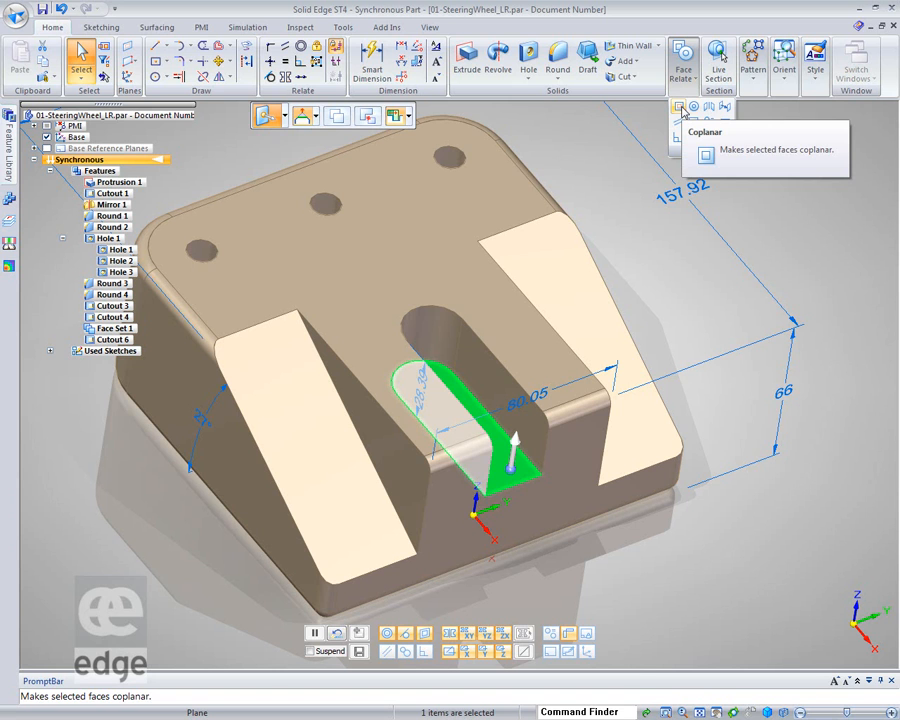
left_click(842, 202)
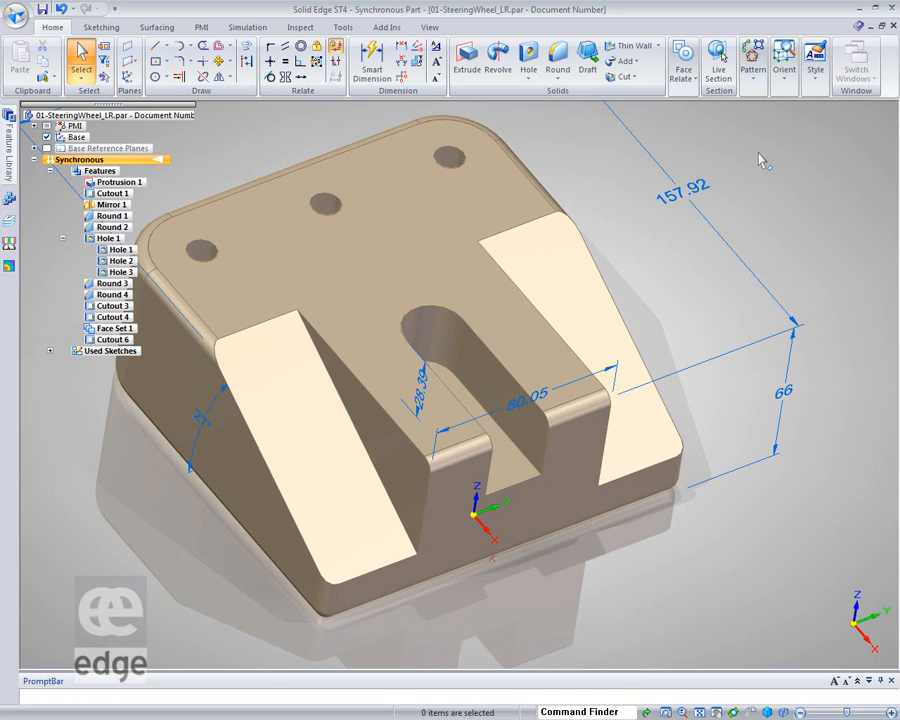
left_click(696, 80)
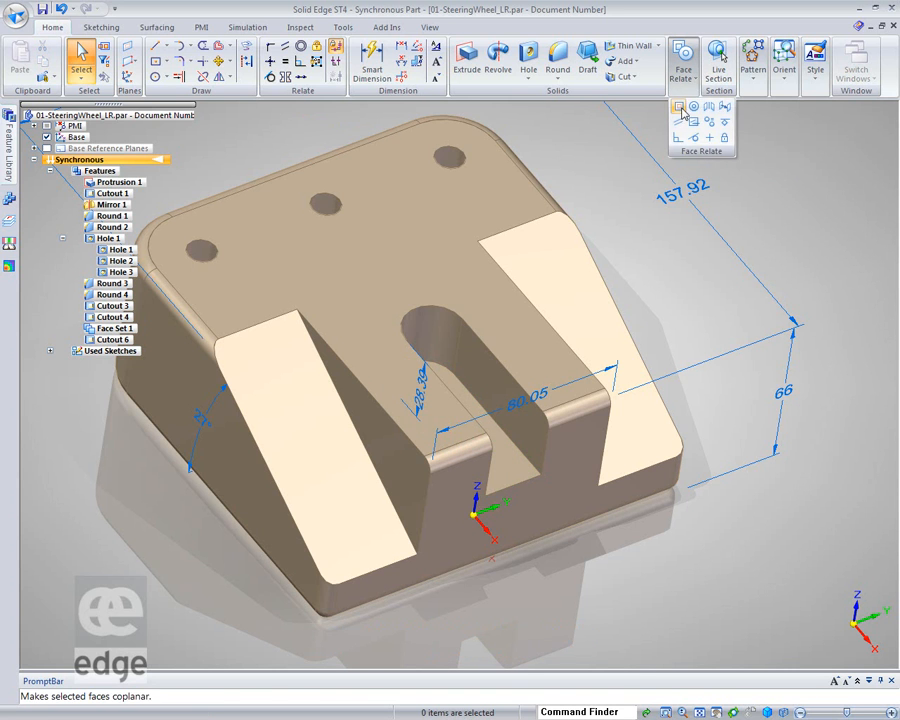
left_click(683, 108)
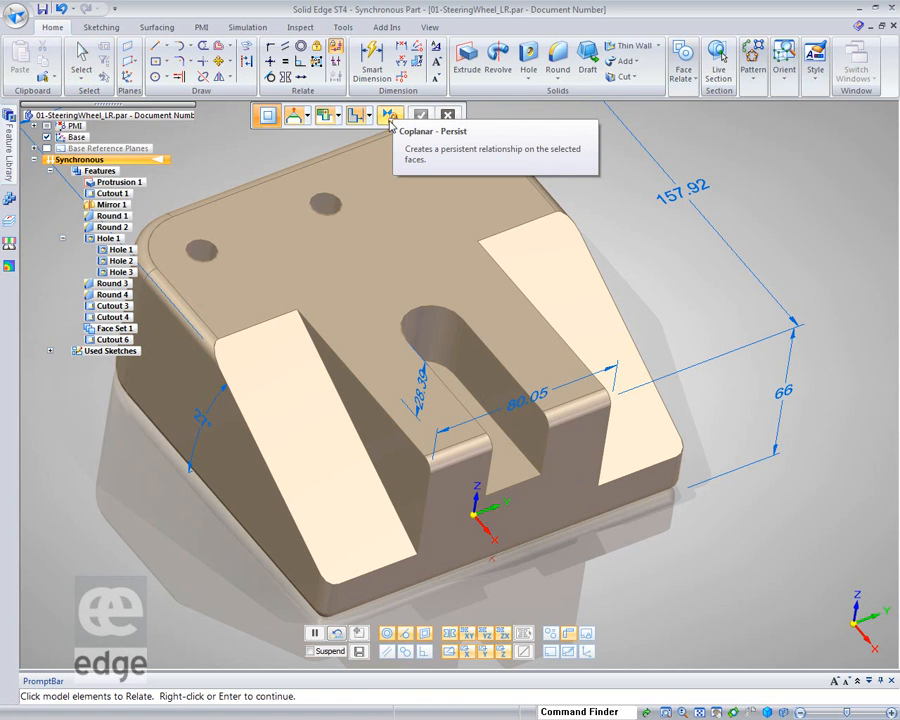
left_click(389, 119)
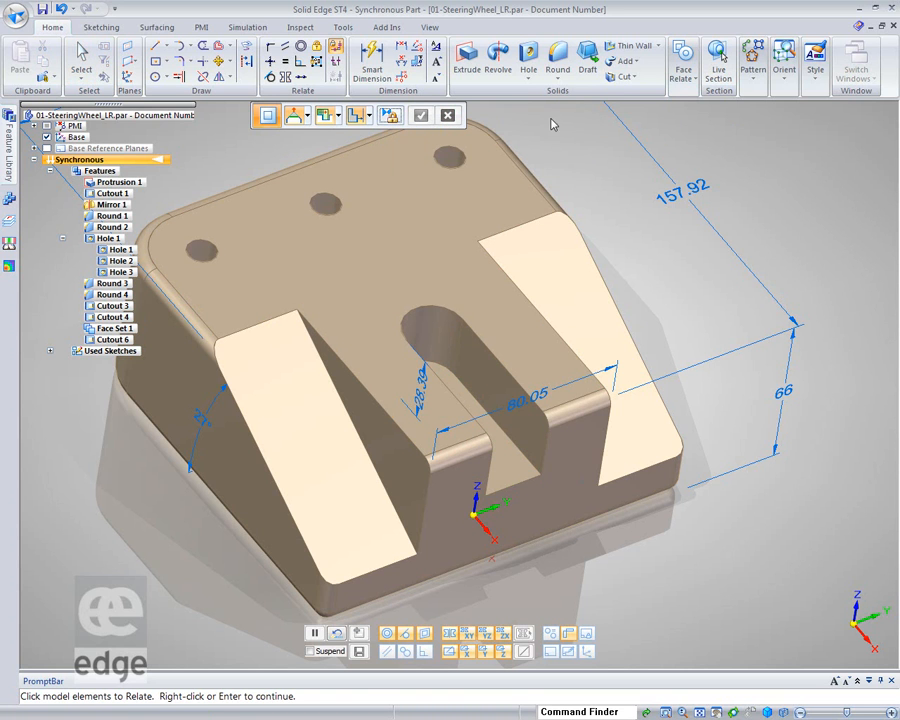
left_click(512, 467)
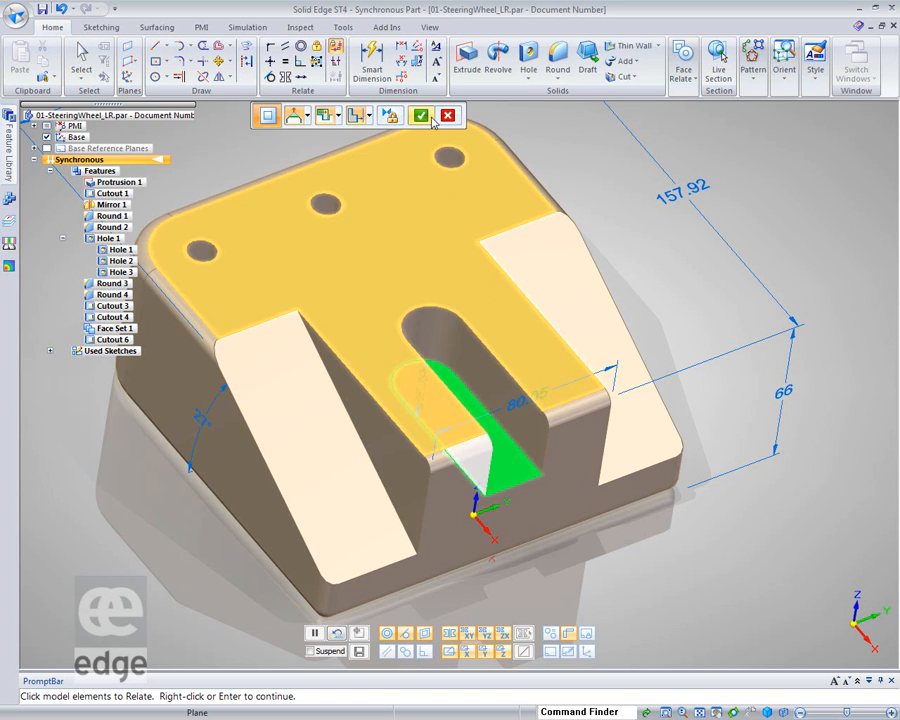
left_click(430, 119)
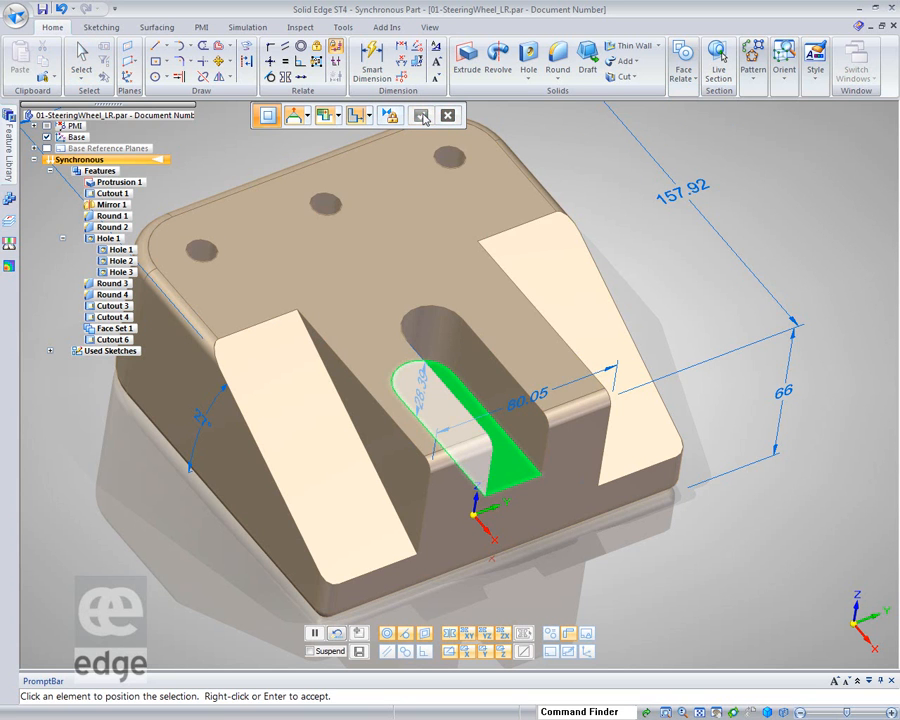
left_click(560, 285)
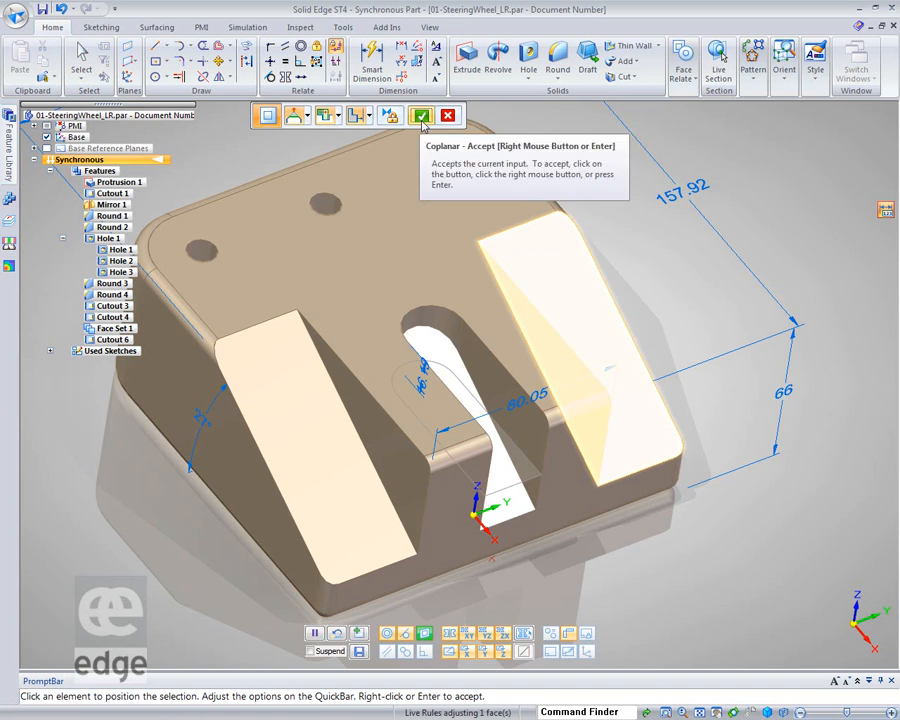
left_click(421, 117)
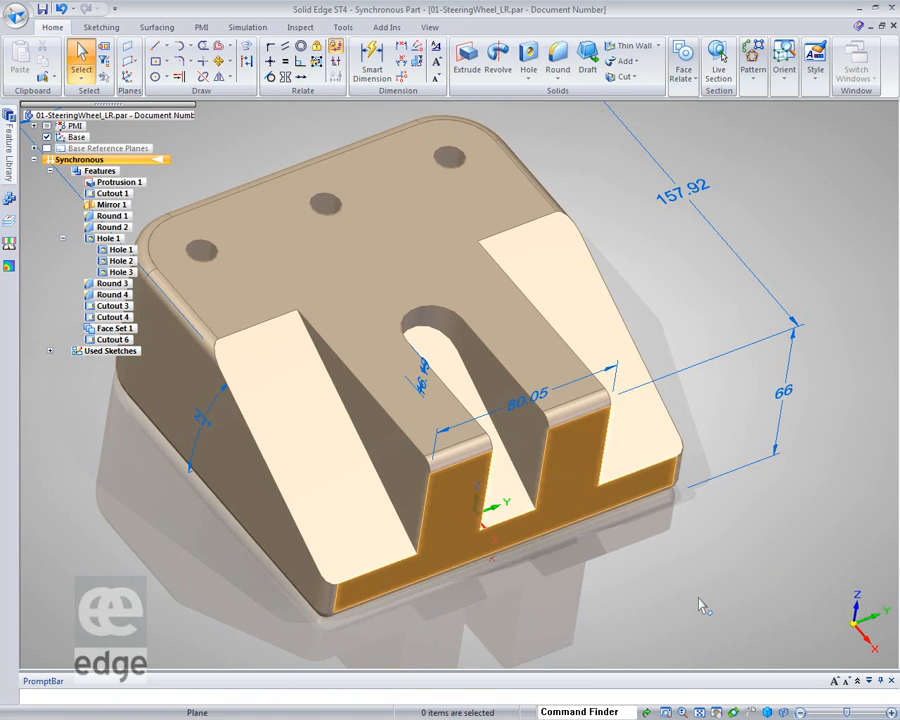
Rotate the left sloped face about its bottom edge by about 1.25°
middle_click_drag(790, 627, 780, 609)
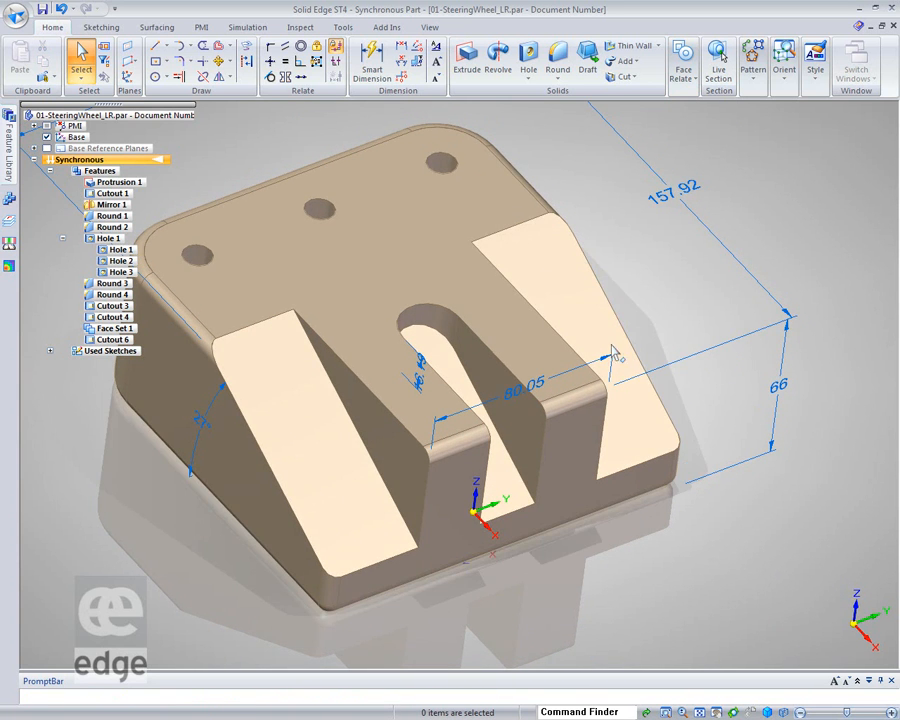
left_click(312, 445)
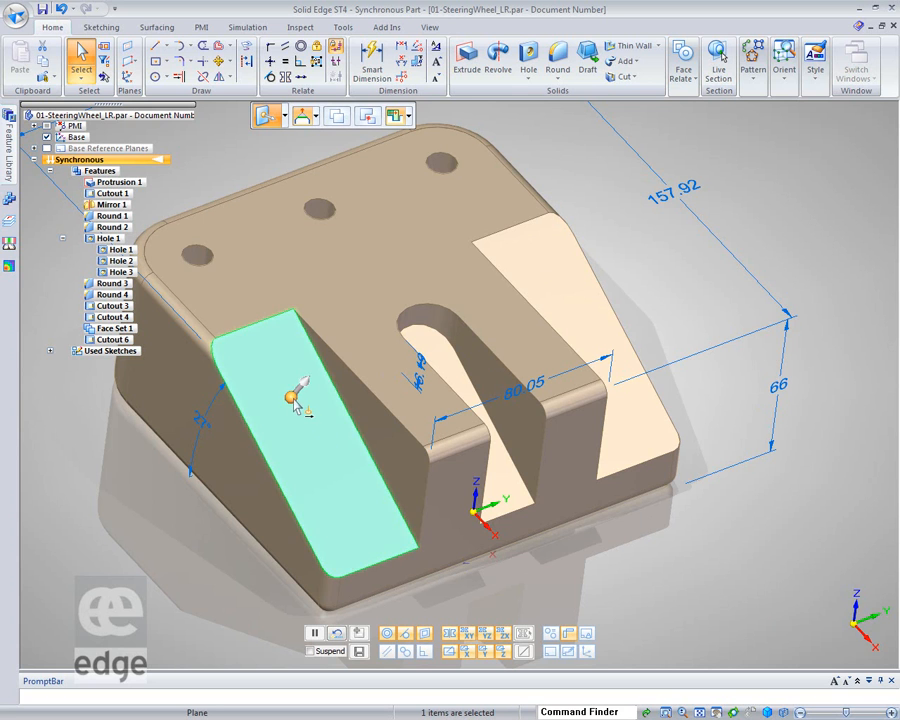
left_click_drag(318, 460, 384, 553)
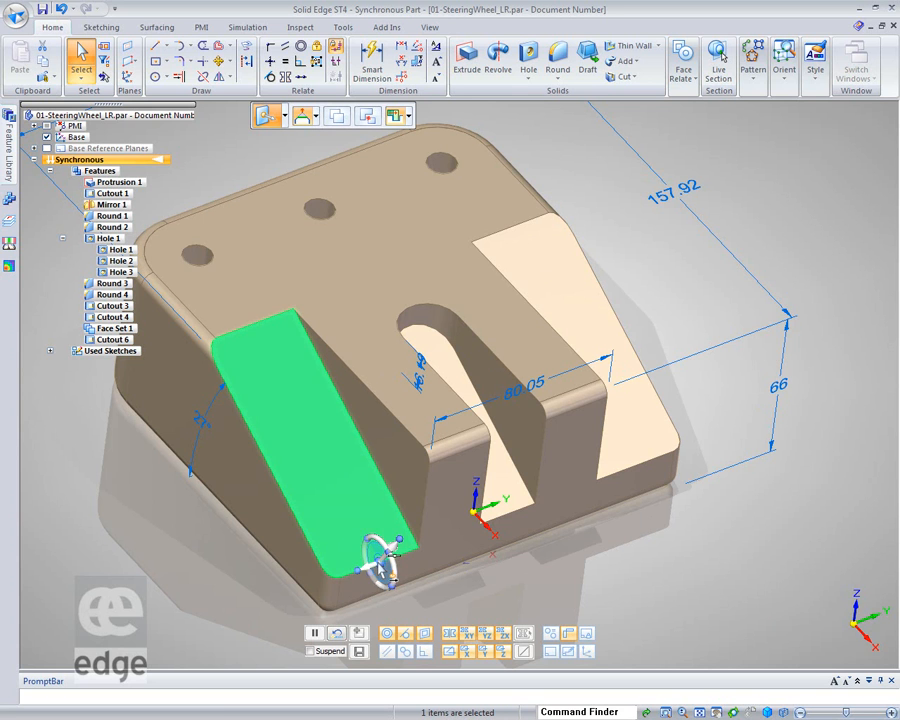
left_click(381, 556)
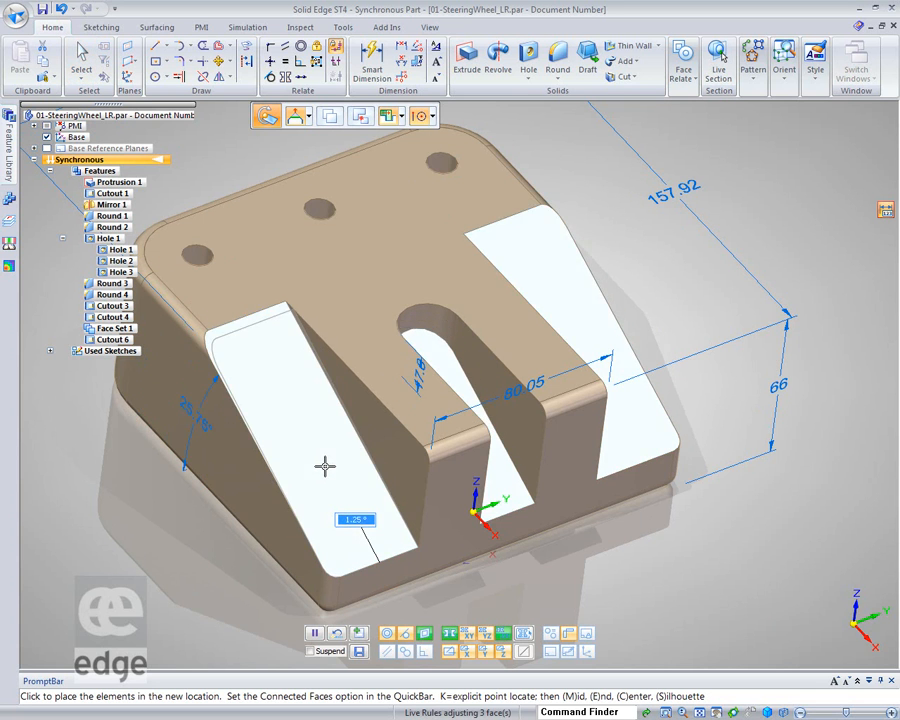
left_click(325, 464)
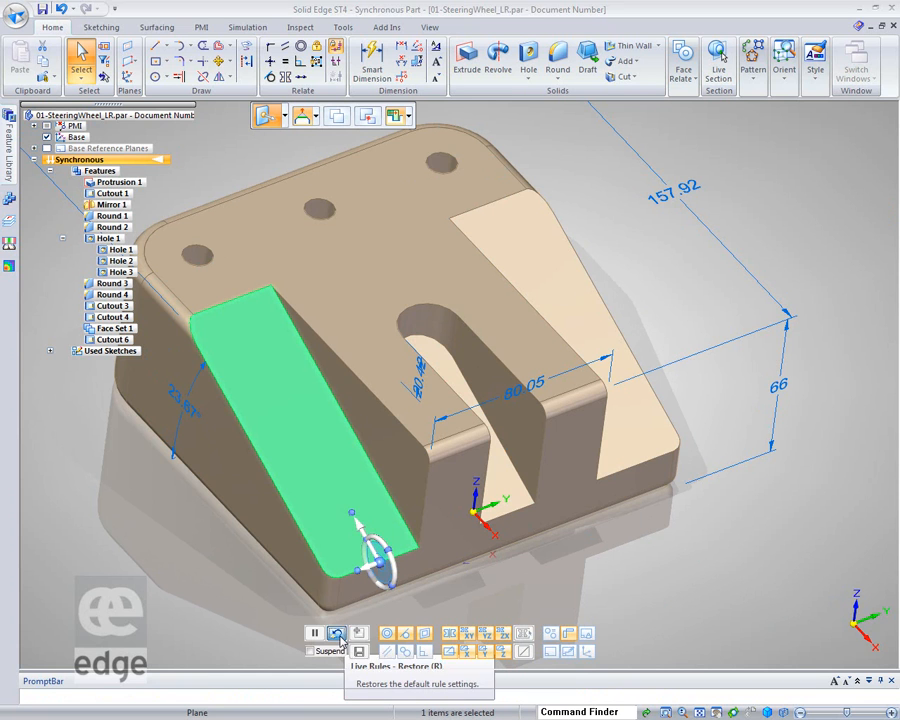
key("Escape")
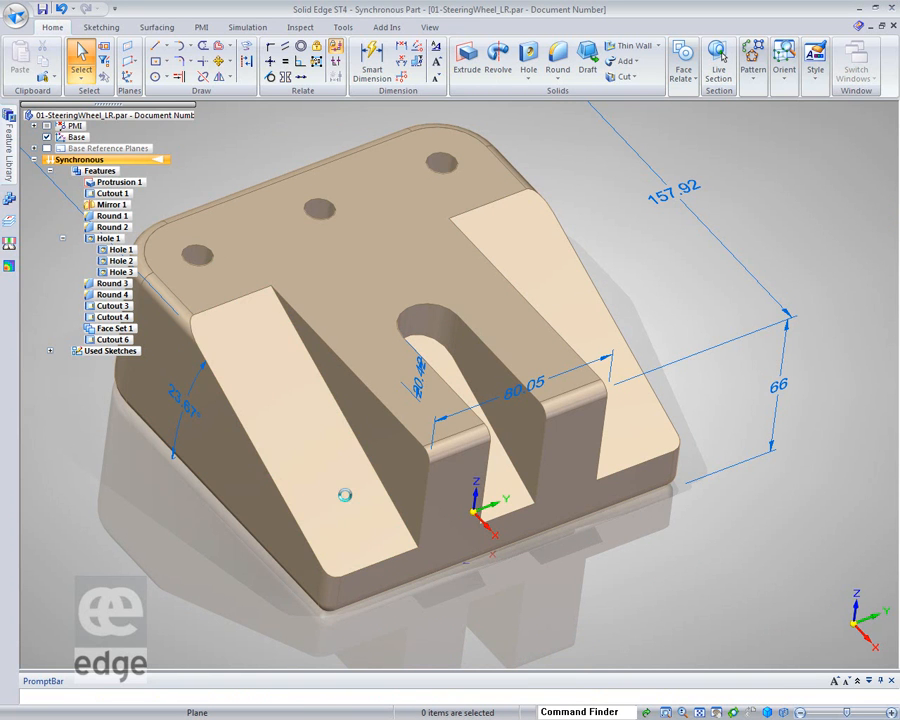
Suspend Live Rules and rotate the left sloped face alone about its bottom edge by about -1.6°
left_click(341, 490)
left_click_drag(355, 526, 368, 566)
left_click(383, 568)
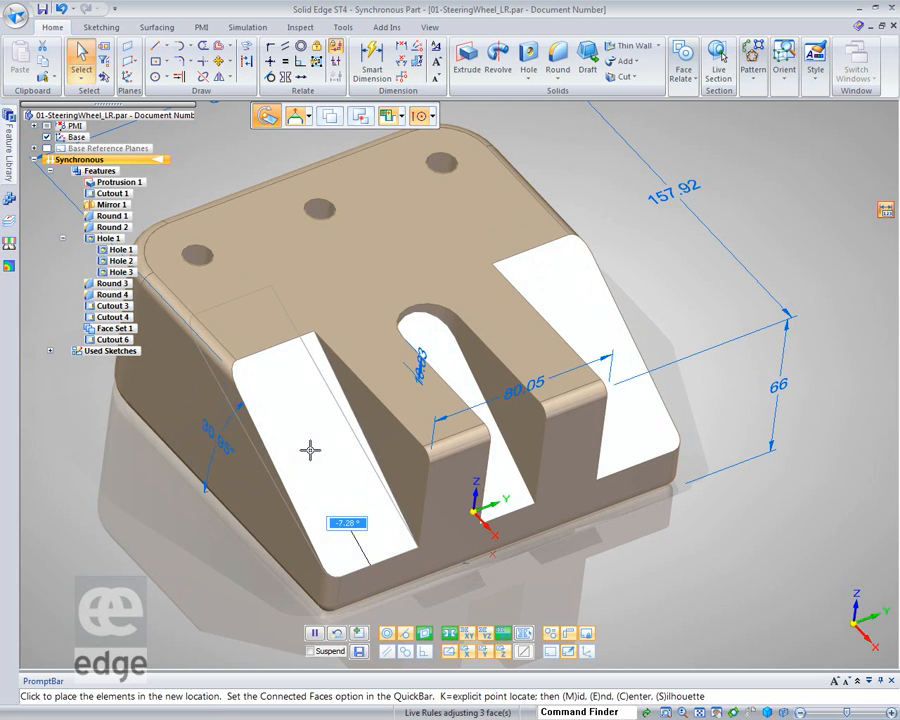
left_click(310, 651)
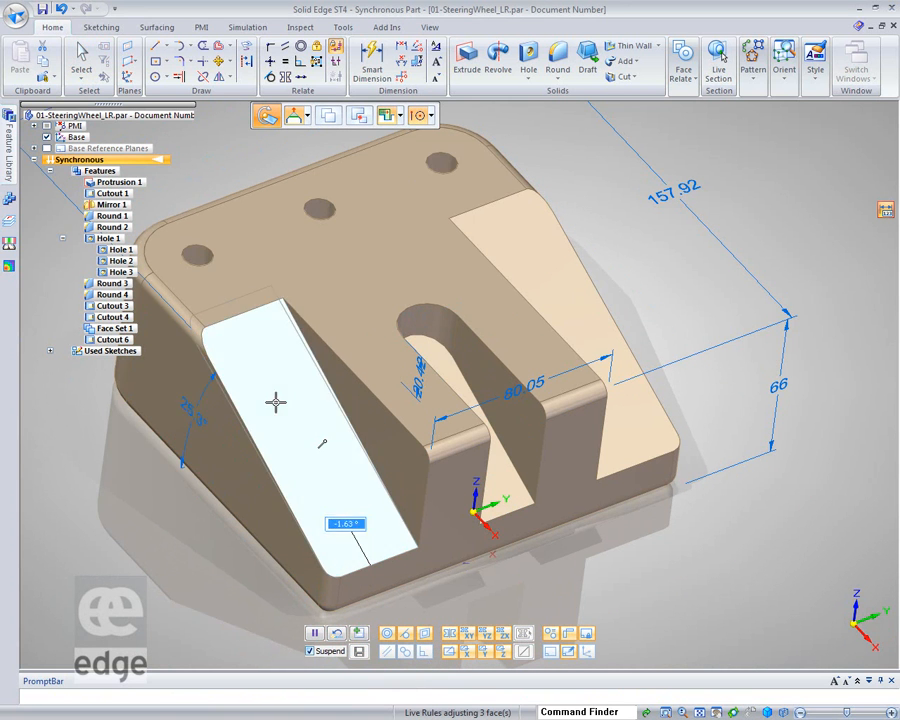
left_click(294, 404)
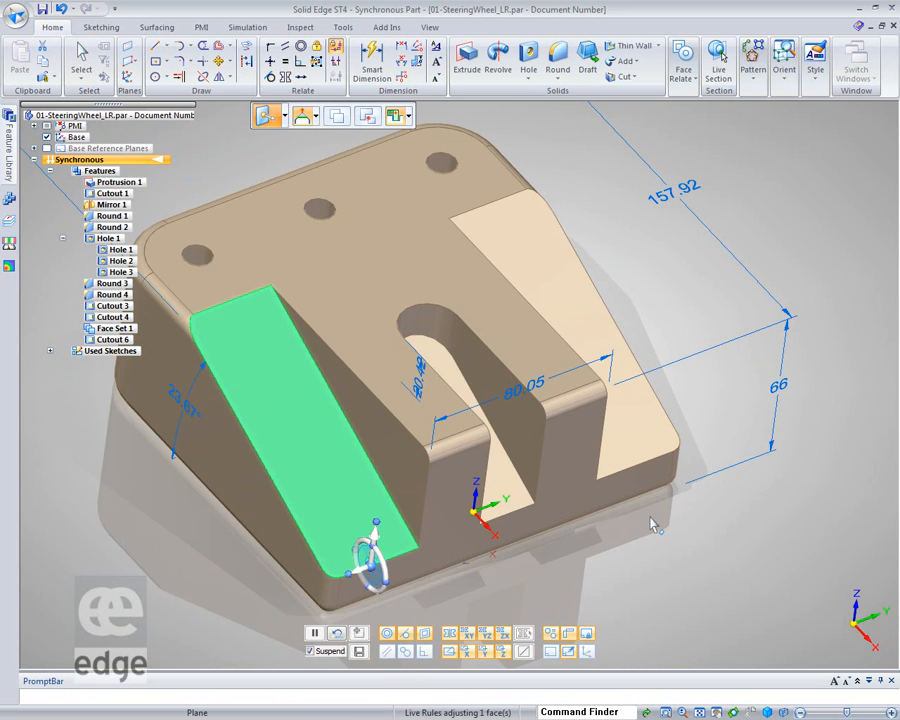
left_click(771, 536)
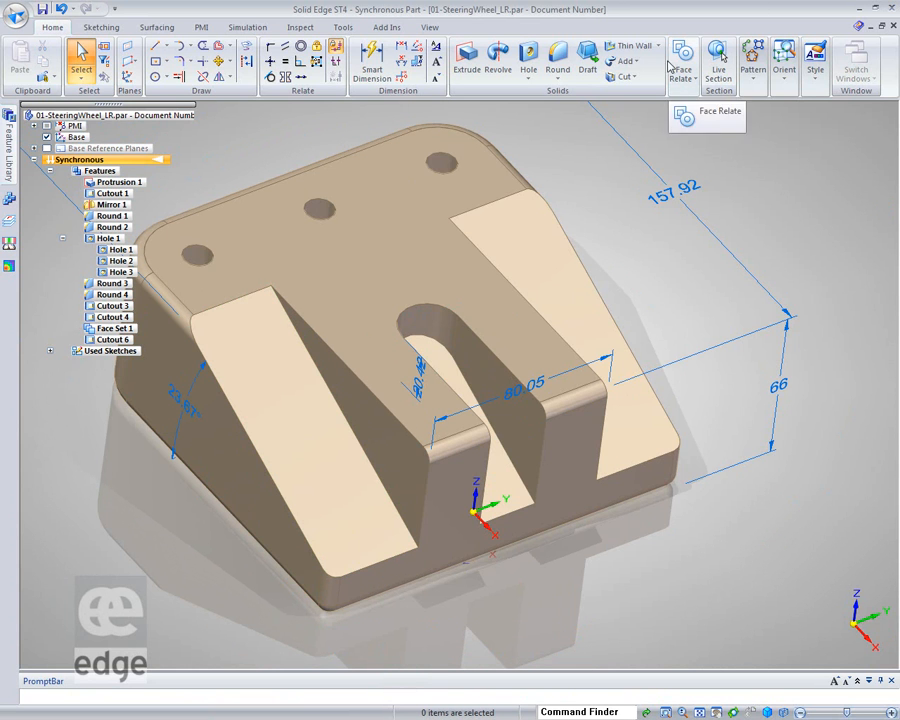
Try to apply a persistent Face Relate relation to the slot's end face alone, and expand the Relationships list in the tree
left_click(683, 72)
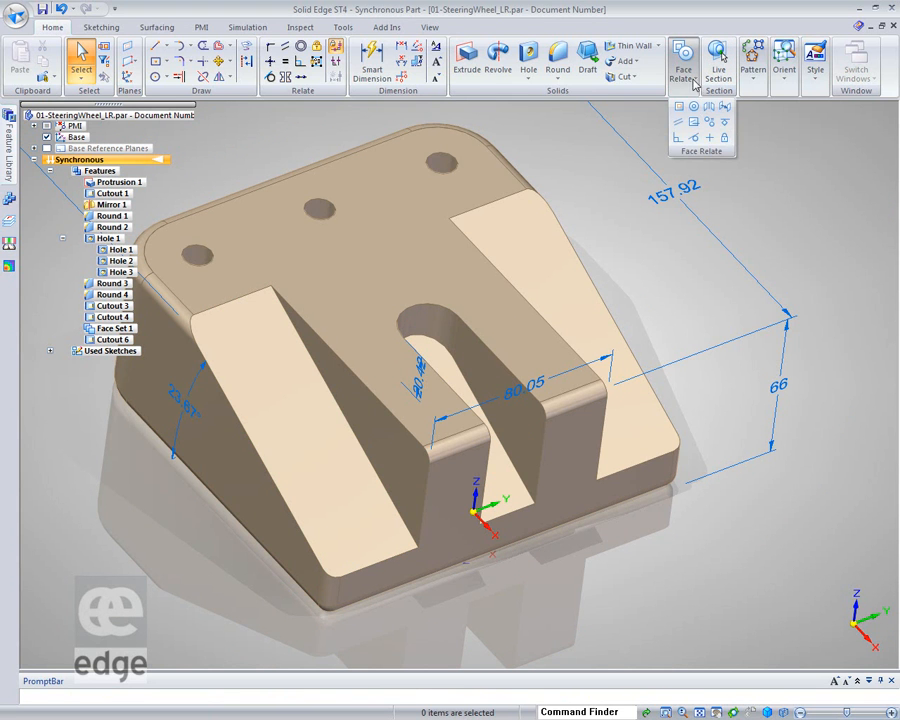
left_click(680, 107)
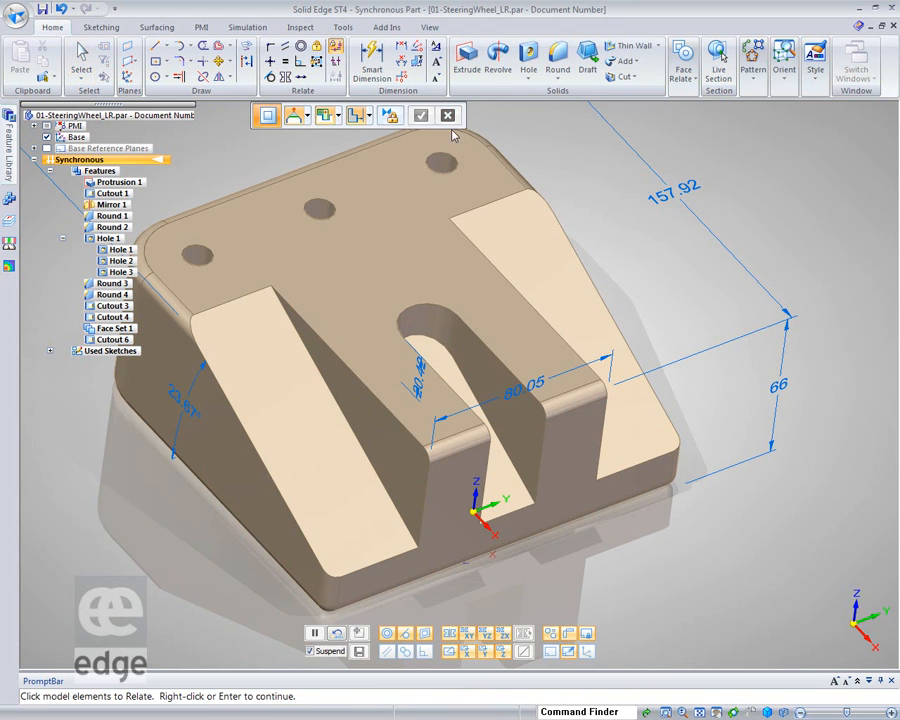
left_click(390, 116)
left_click(507, 488)
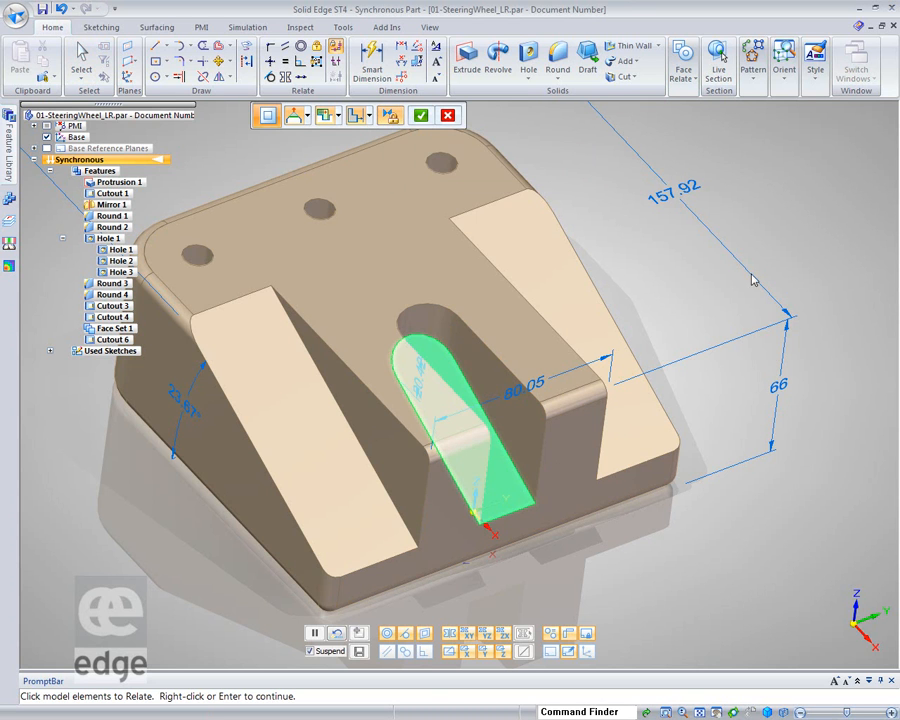
left_click(420, 118)
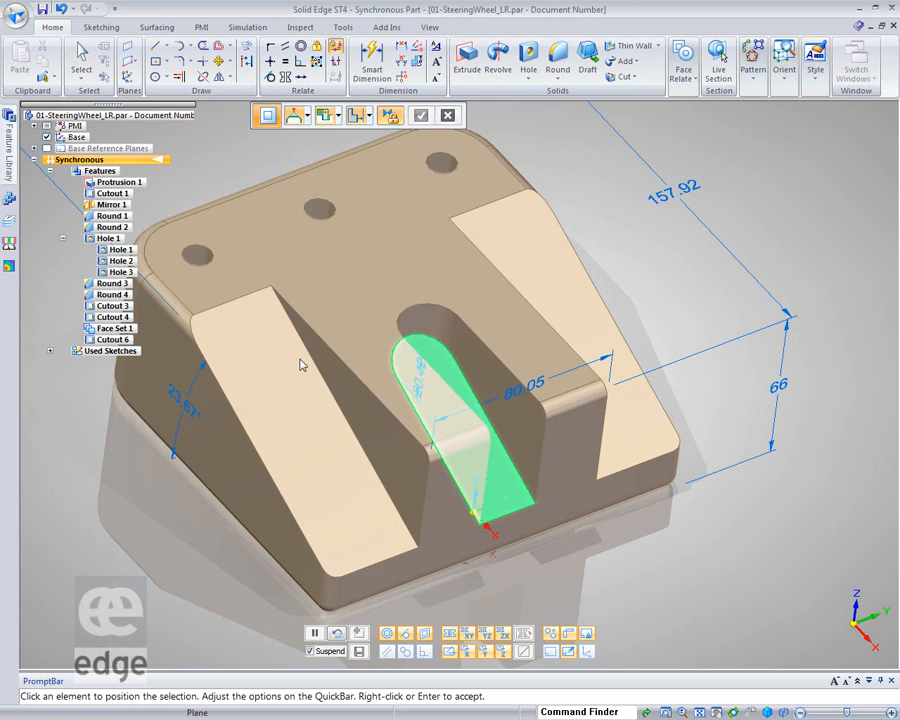
left_click(421, 116)
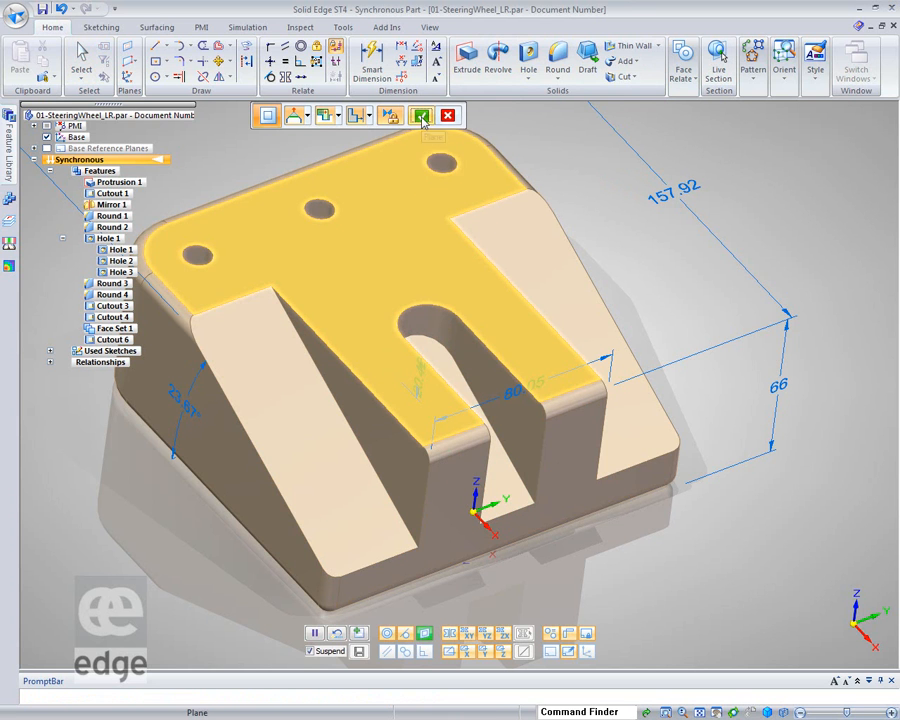
left_click(50, 362)
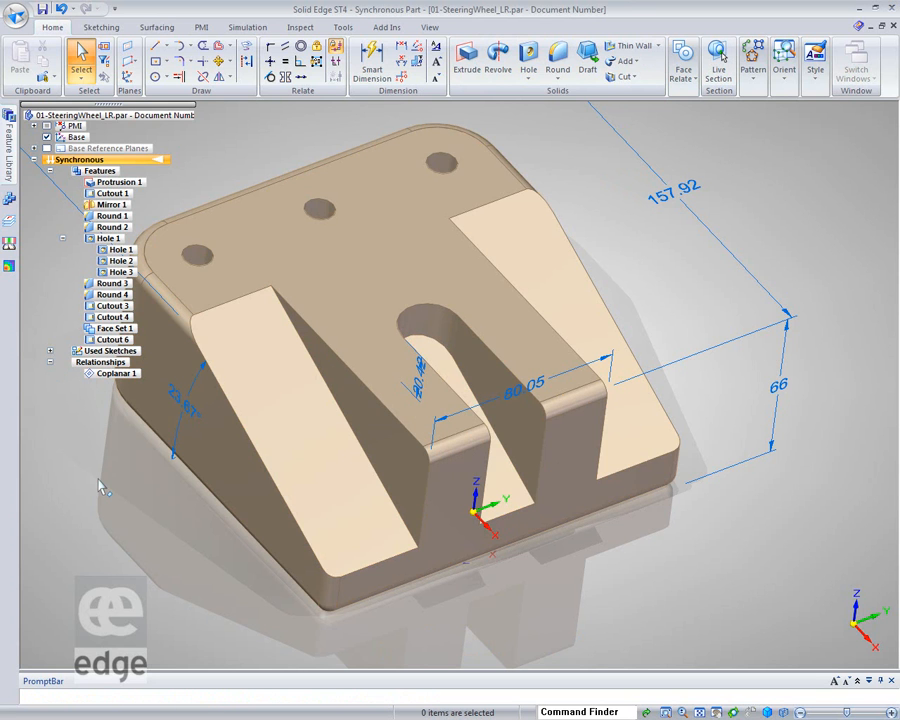
Try to rotate the left sloped face about its bottom edge by about 7.86° with the steering wheel
left_click(305, 418)
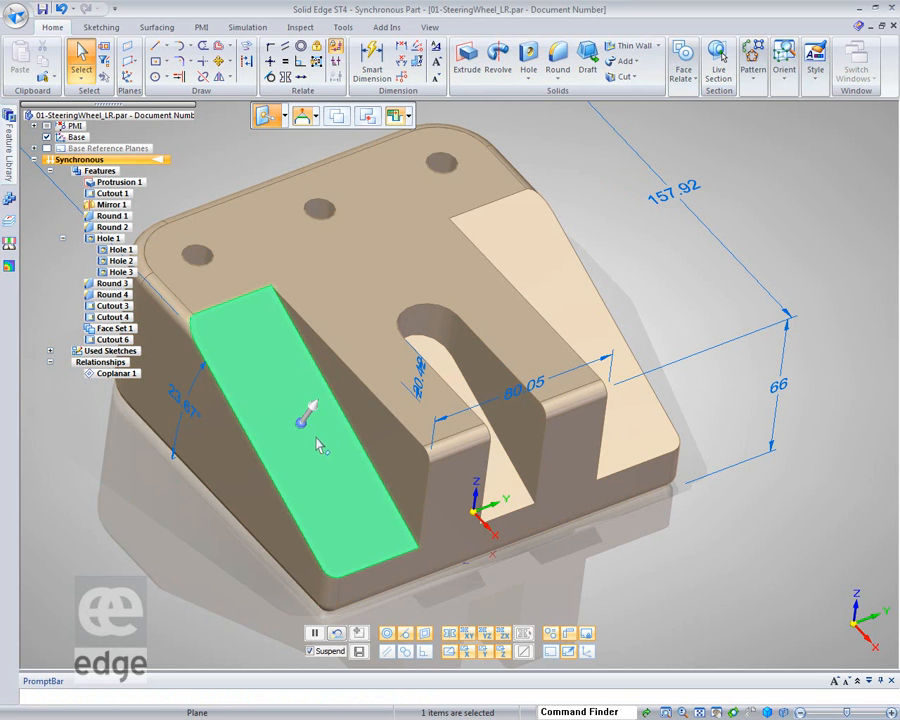
left_click_drag(366, 527, 382, 560)
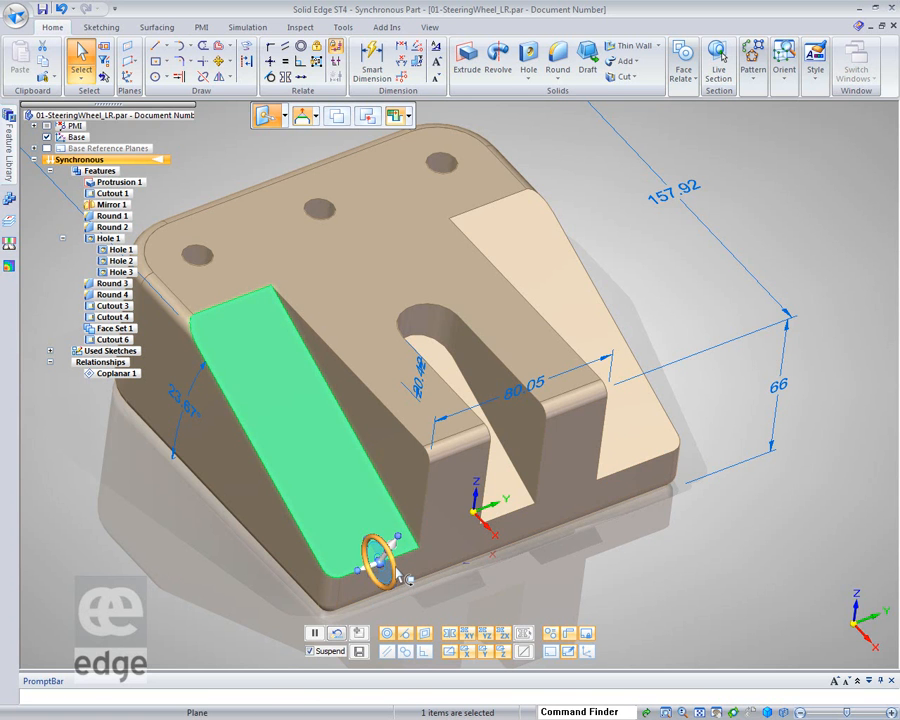
left_click(398, 575)
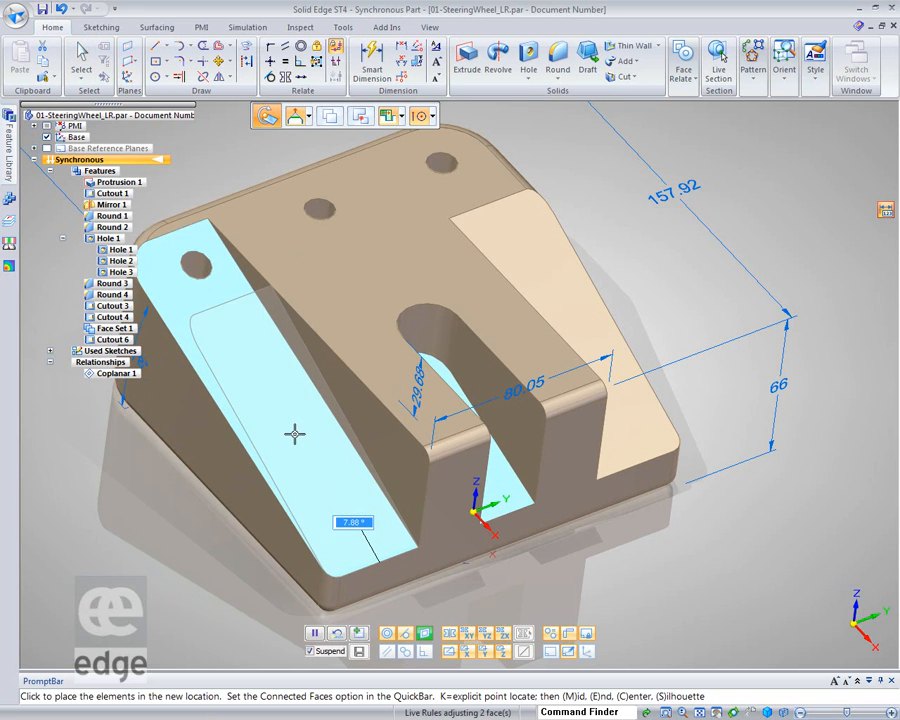
left_click(294, 432)
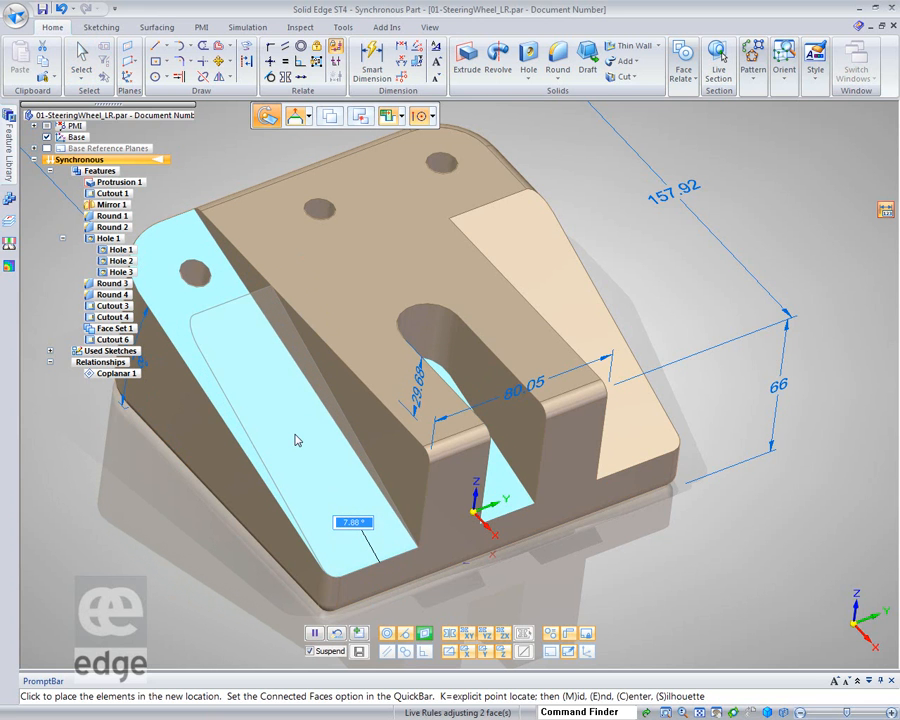
key("Escape")
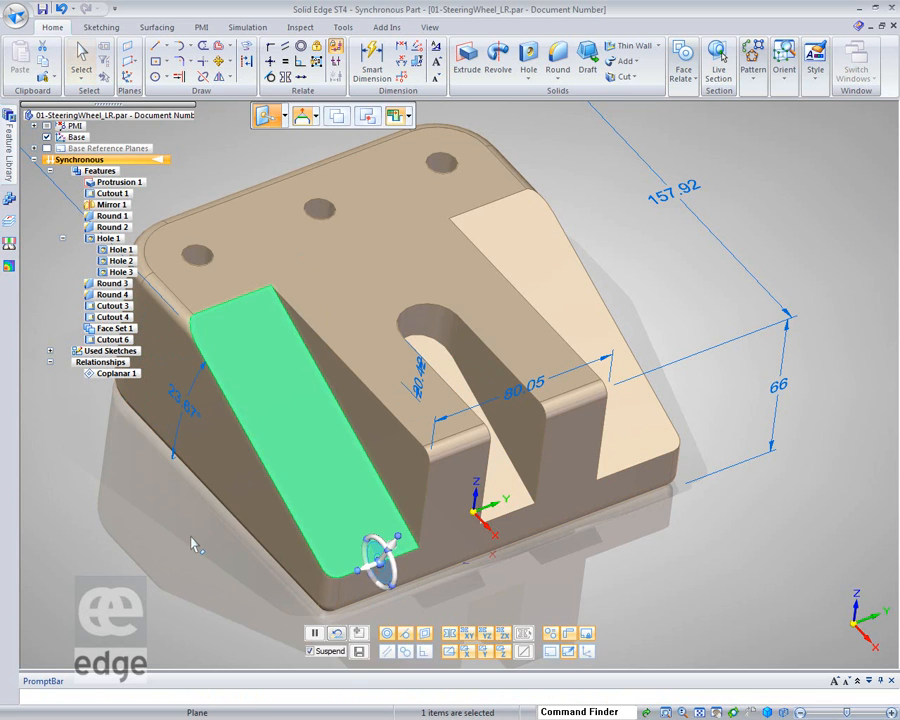
key("Escape")
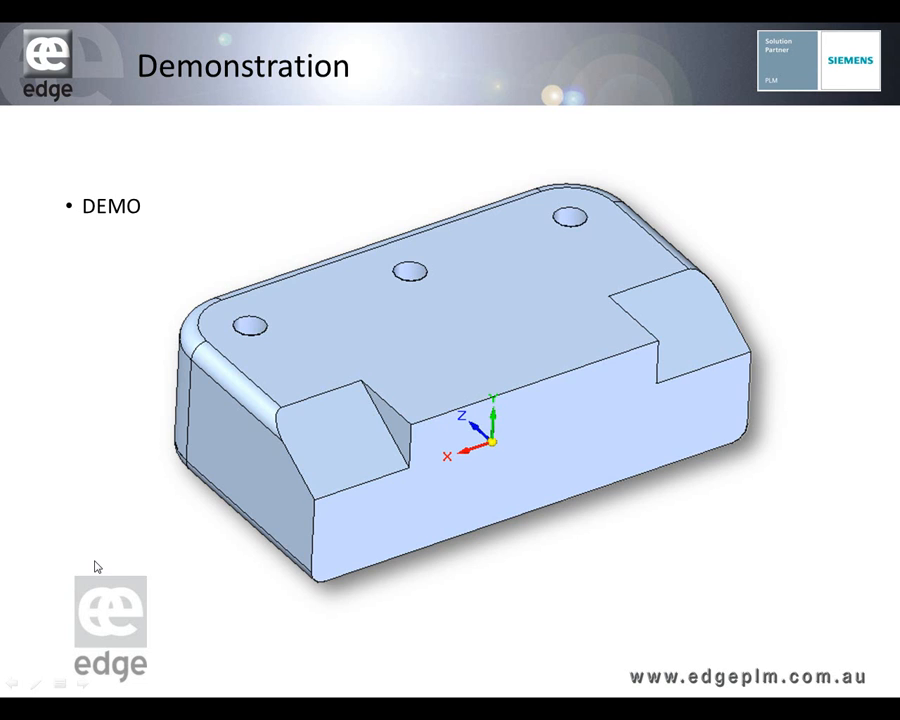
left_click(97, 567)
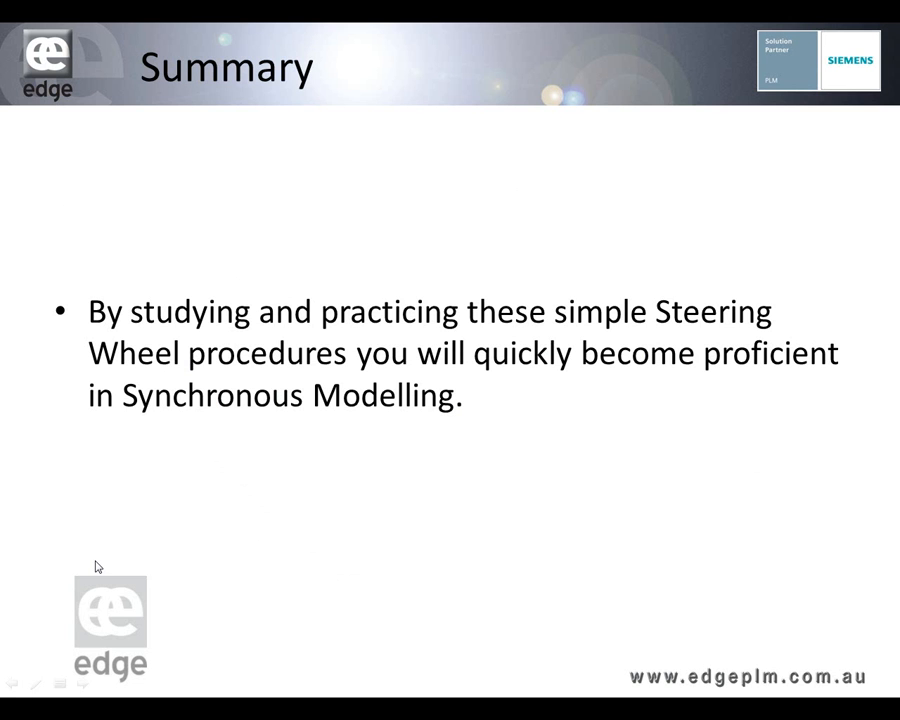